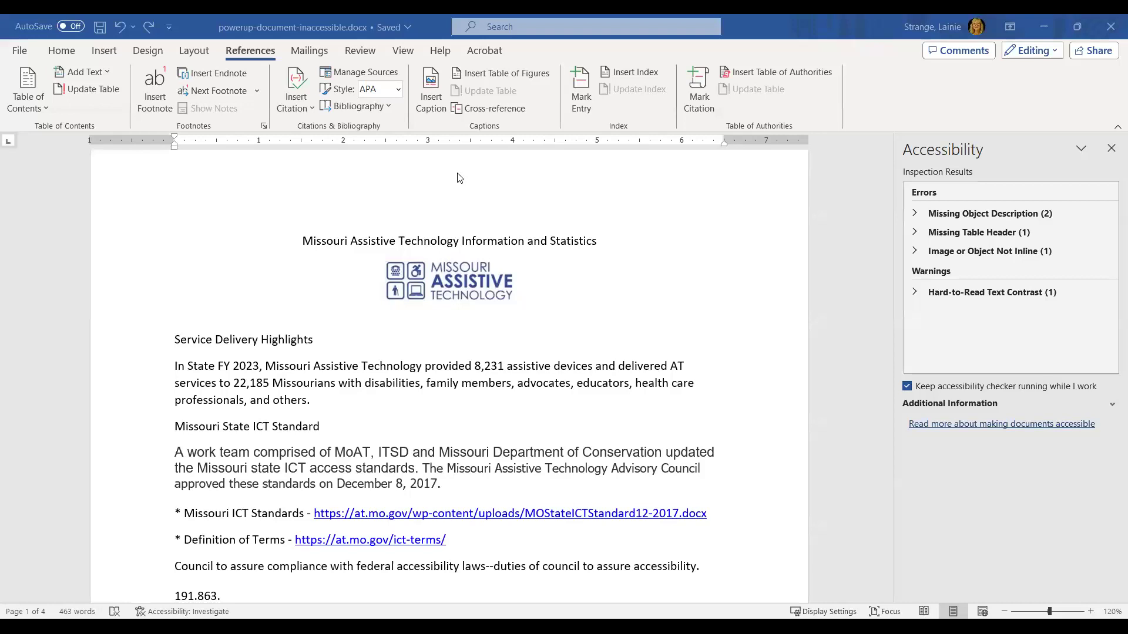
- Run the Check Accessibility inspection on powerup-document-inaccessible.docx from the document information page
click(1111, 148)
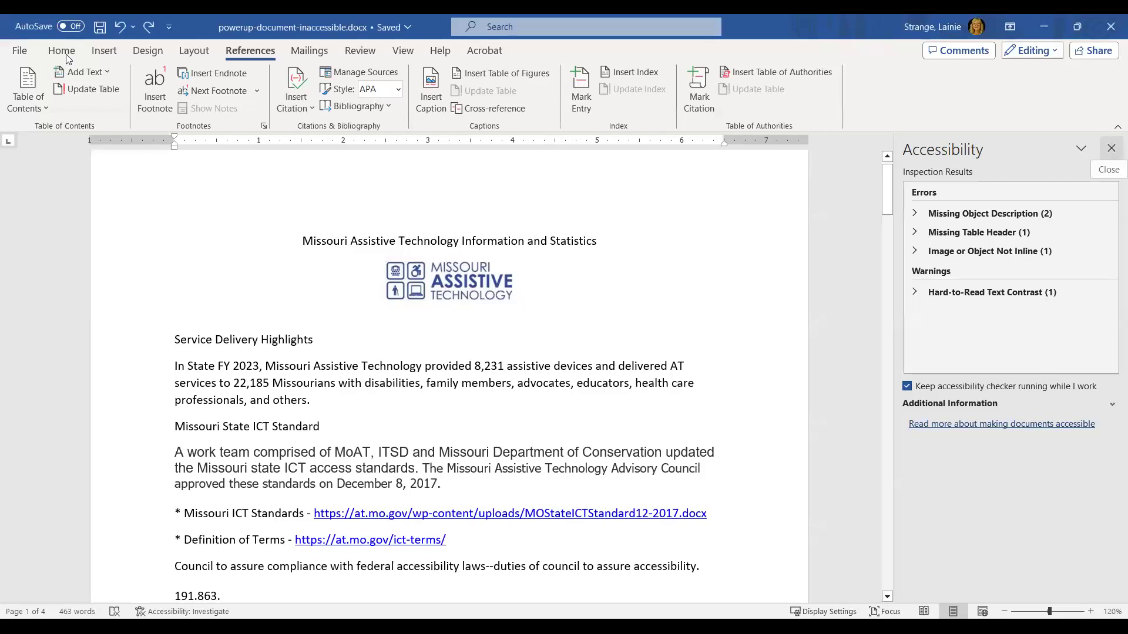
click(20, 52)
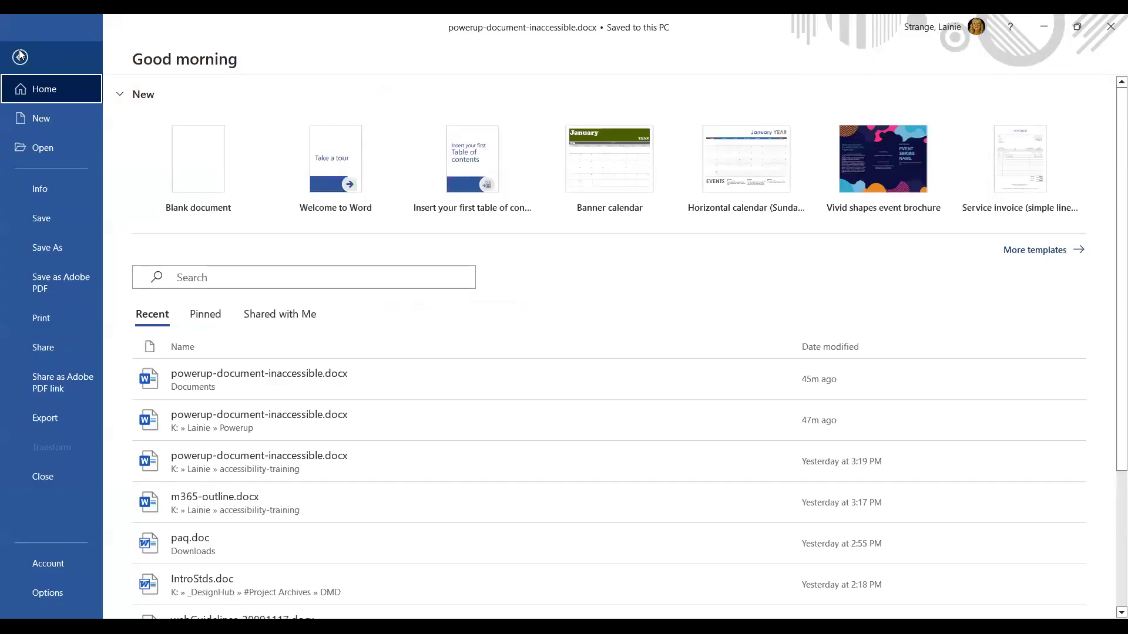
click(30, 191)
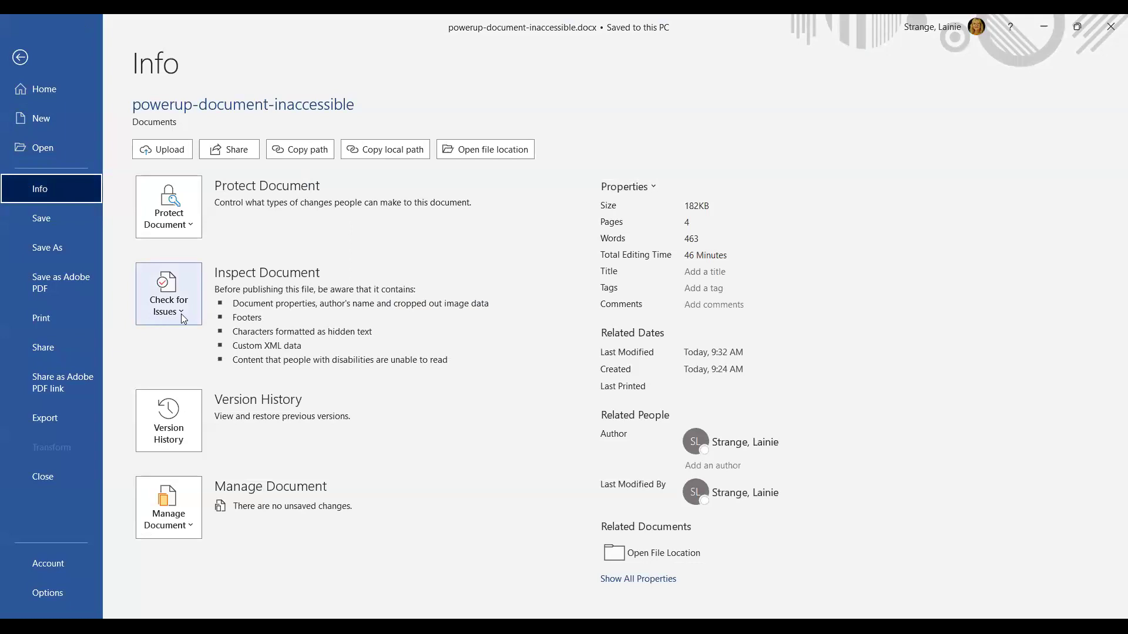
click(181, 314)
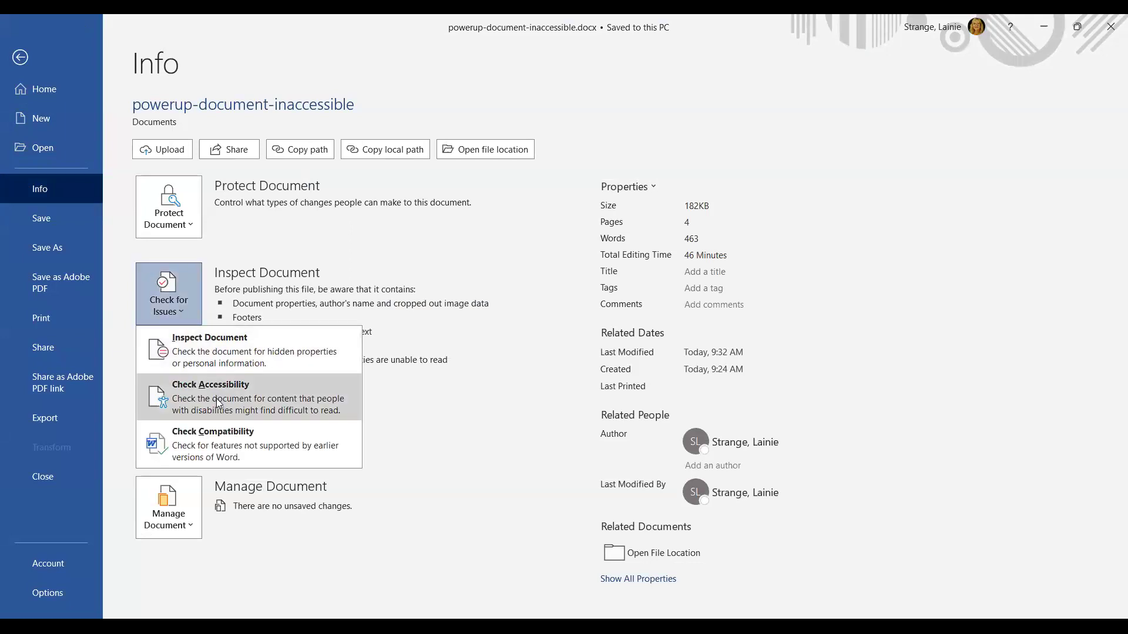
click(218, 403)
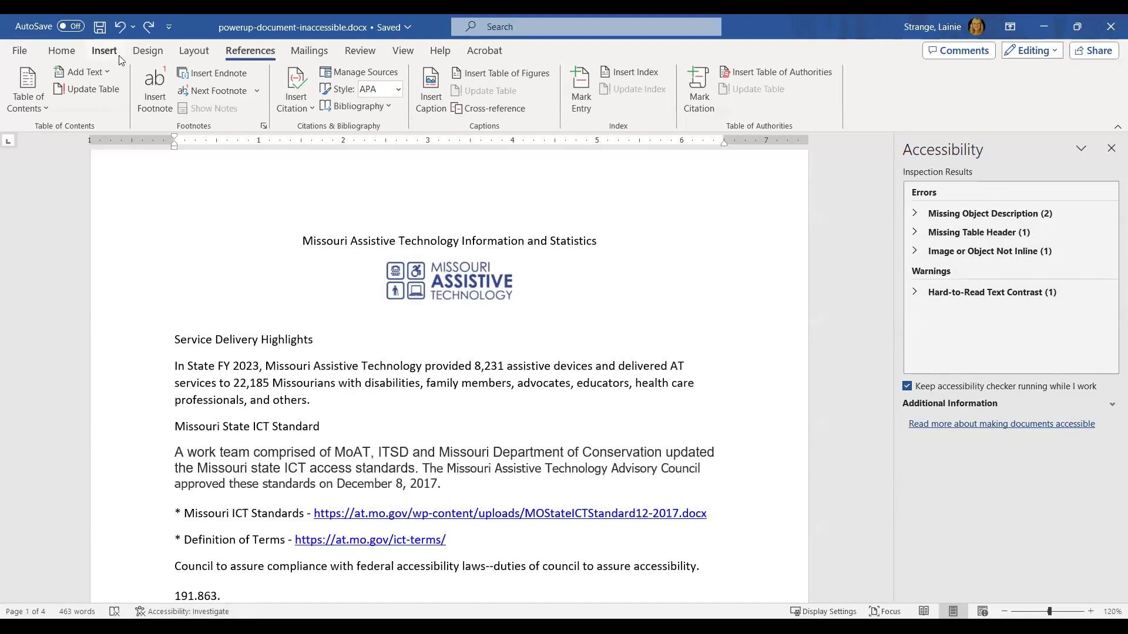
- Review the Adobe PDF export options for tagging, bookmarks and page range, and leave the export without saving a PDF
click(24, 53)
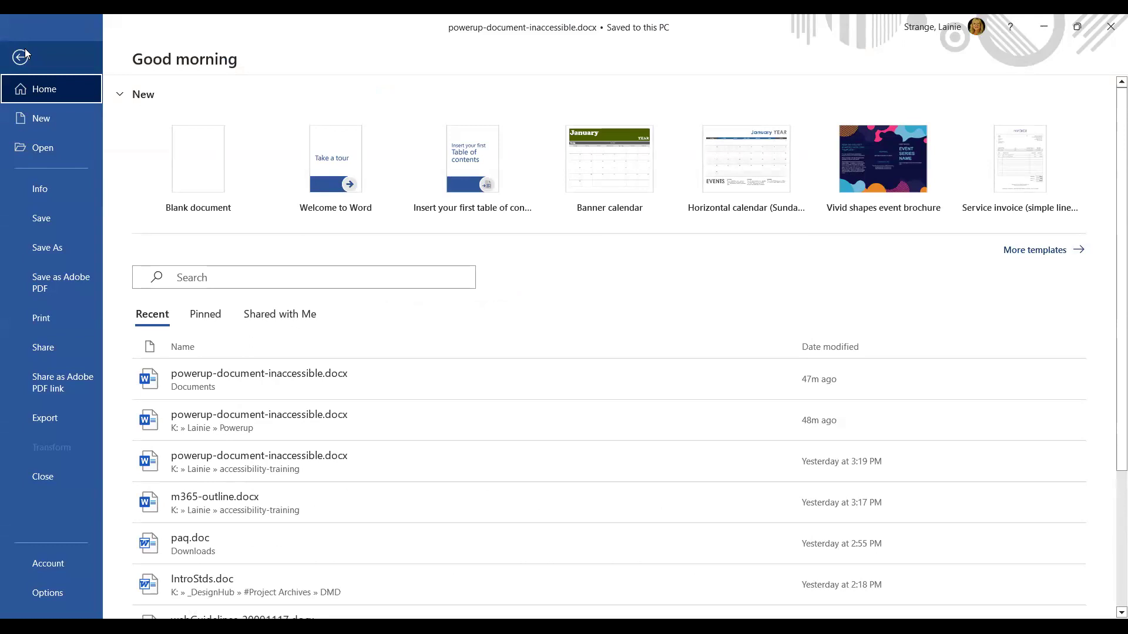
click(67, 288)
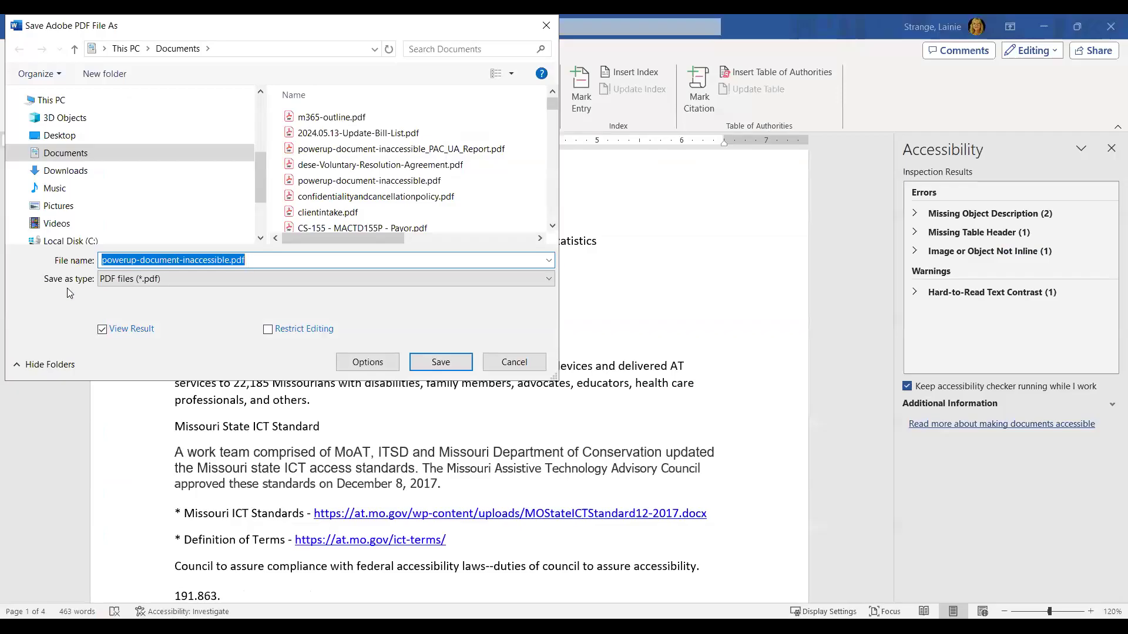
click(369, 362)
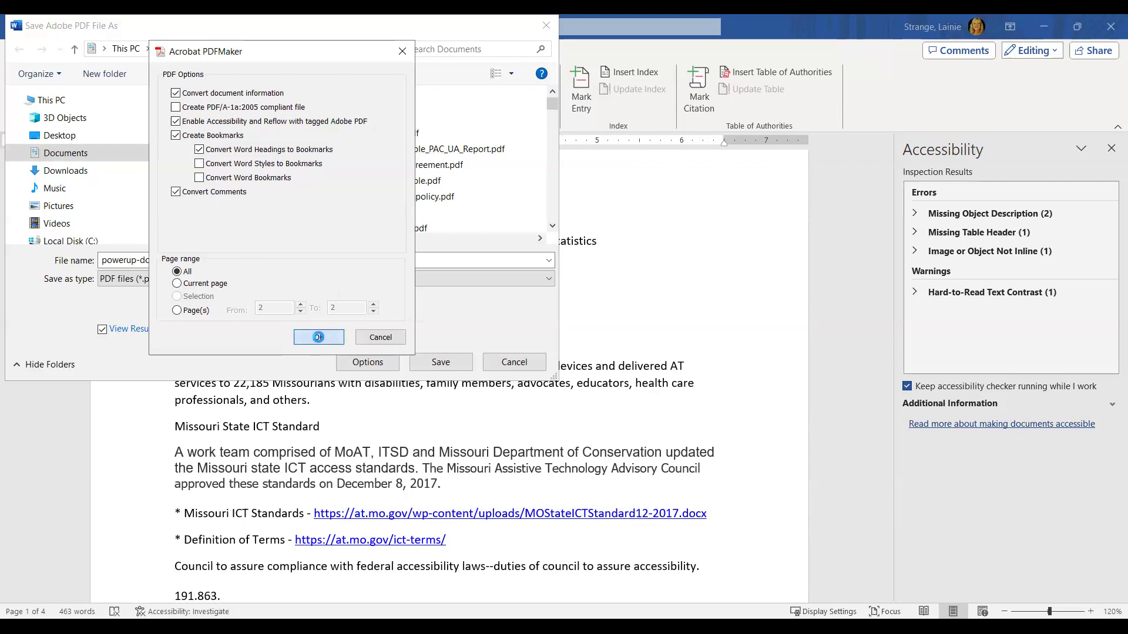
click(319, 337)
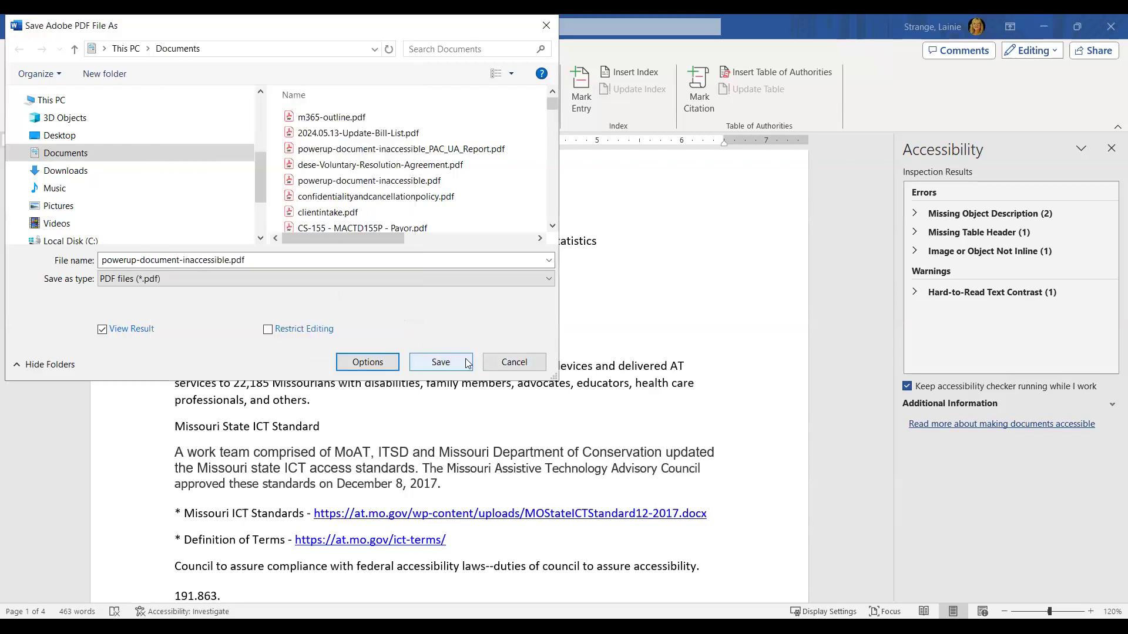
click(515, 362)
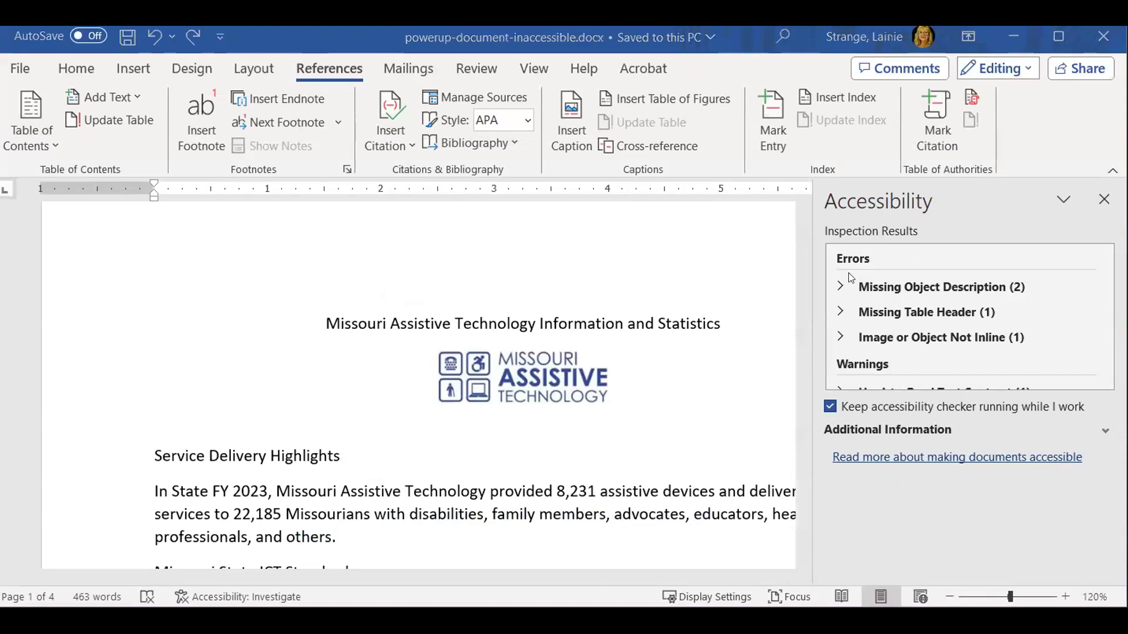
- Apply the Heading 1 style to the title "Missouri Assistive Technology Information and Statistics"
click(1059, 37)
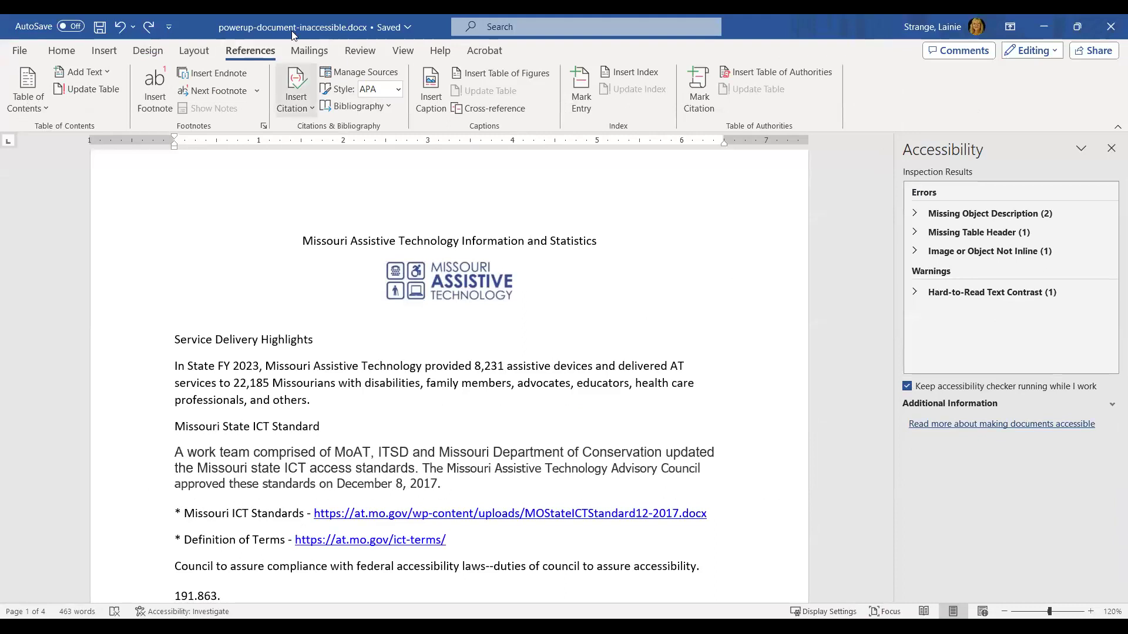
click(62, 52)
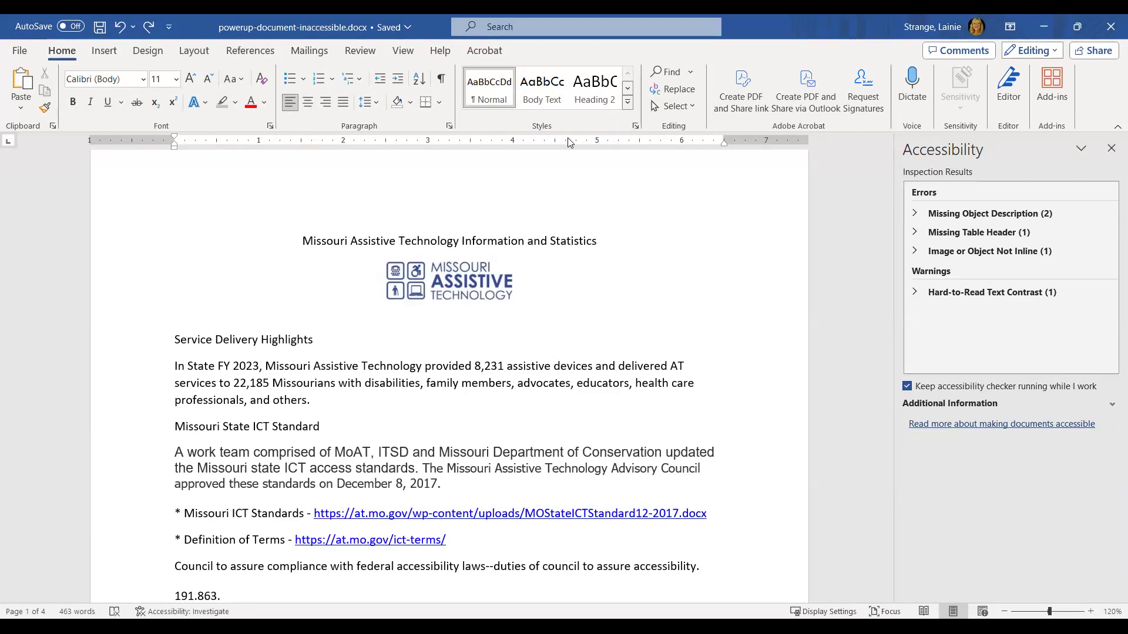
click(627, 89)
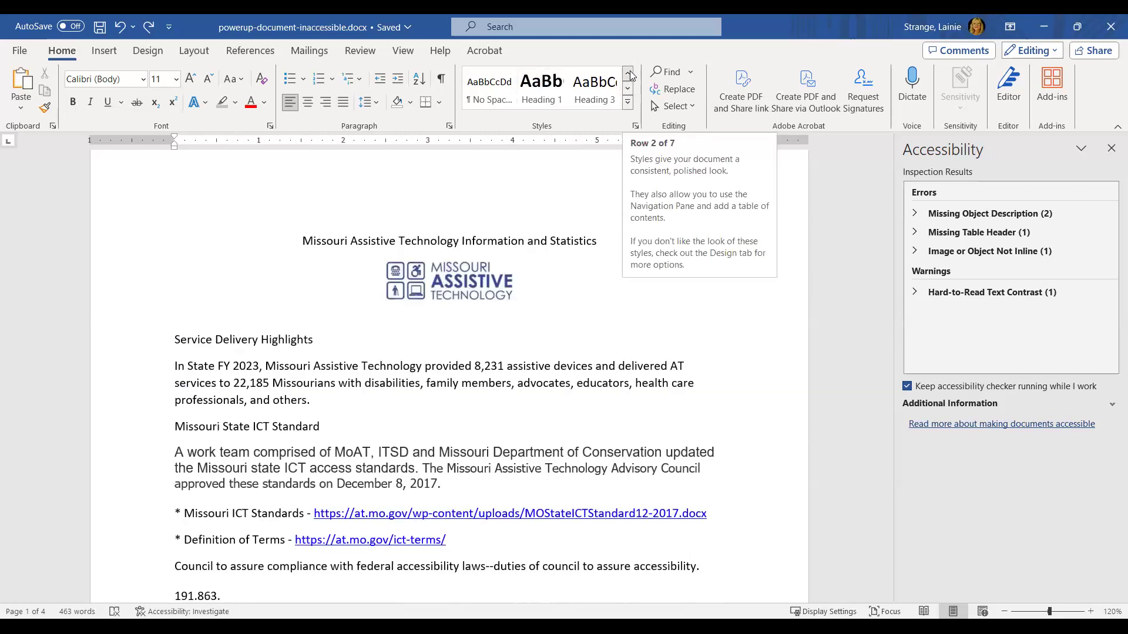
click(628, 74)
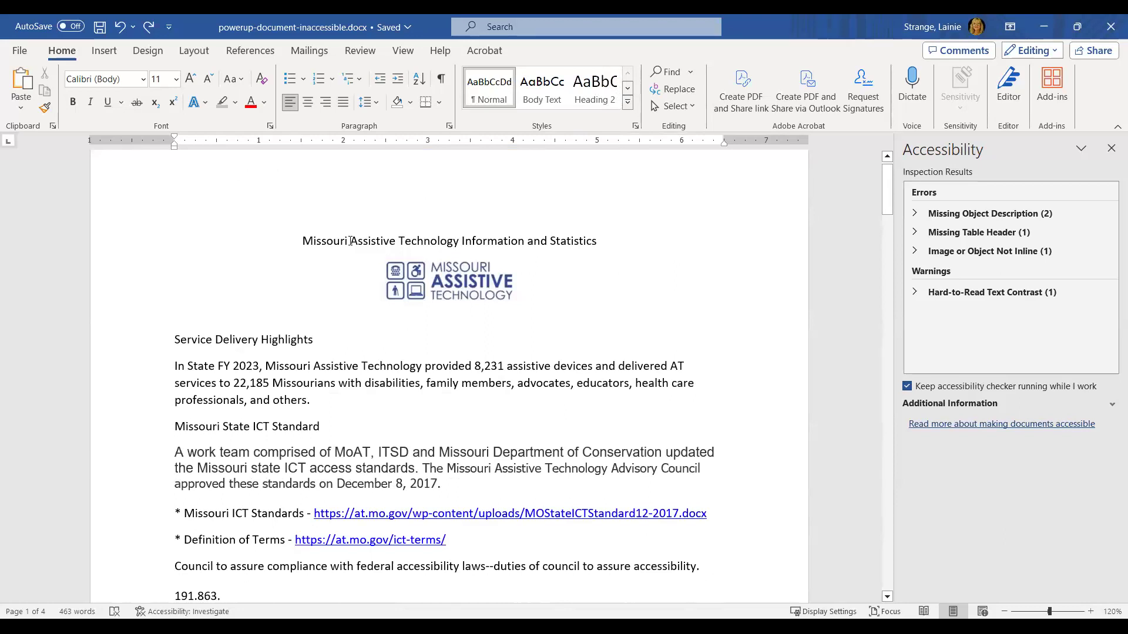
drag(302, 241, 610, 242)
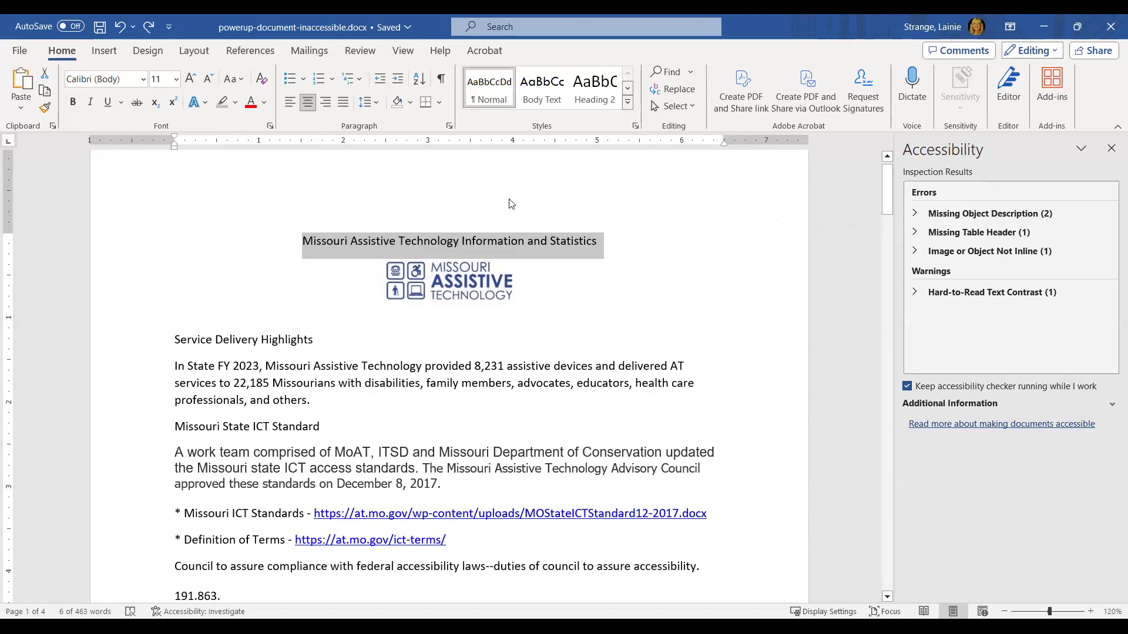
click(626, 89)
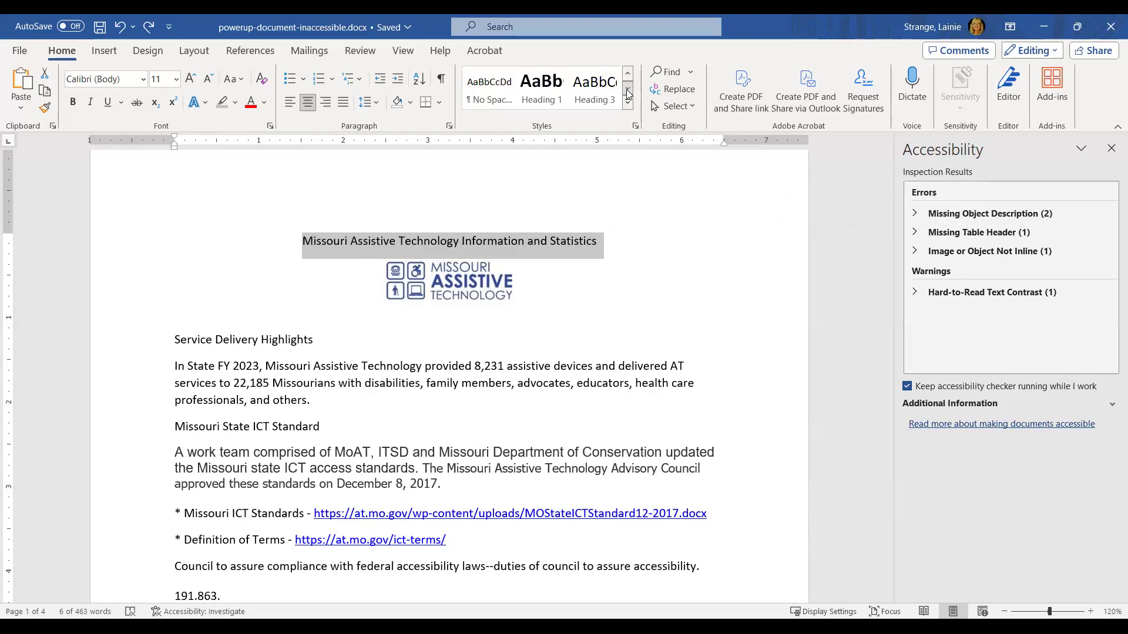
click(539, 97)
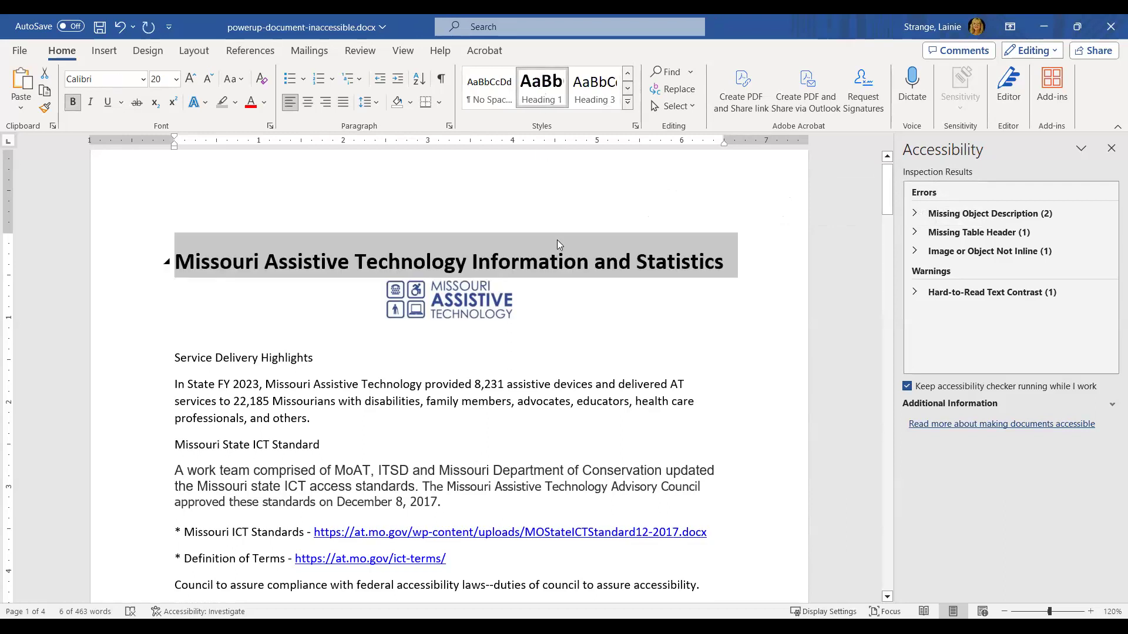
- Examine the Heading 1 style's font and paragraph formatting settings without modifying the style
right_click(549, 102)
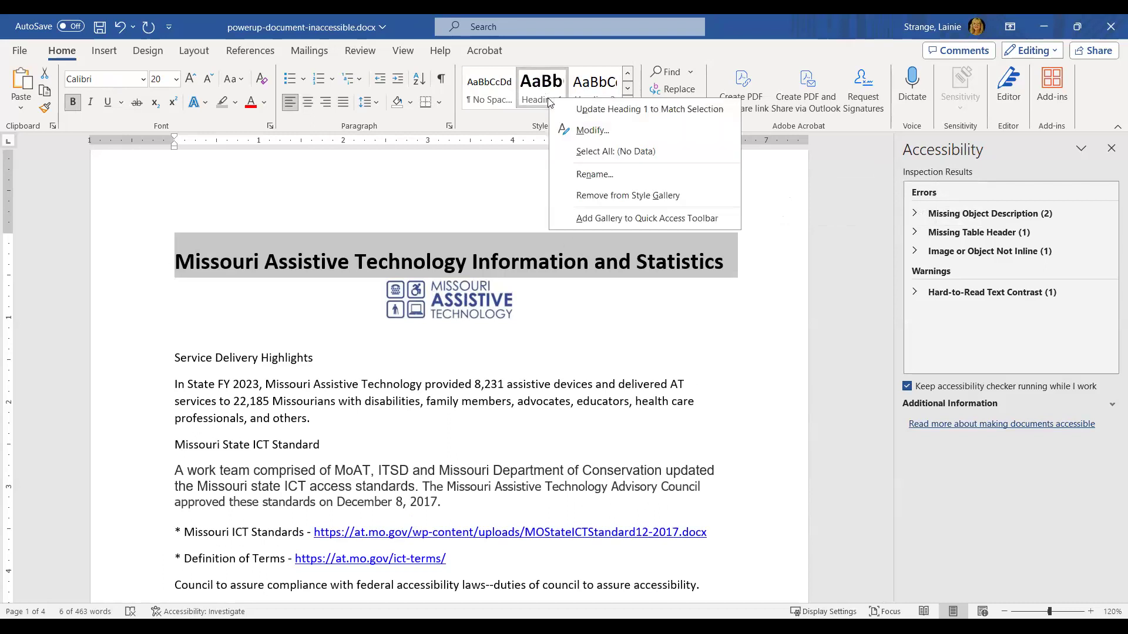
click(593, 130)
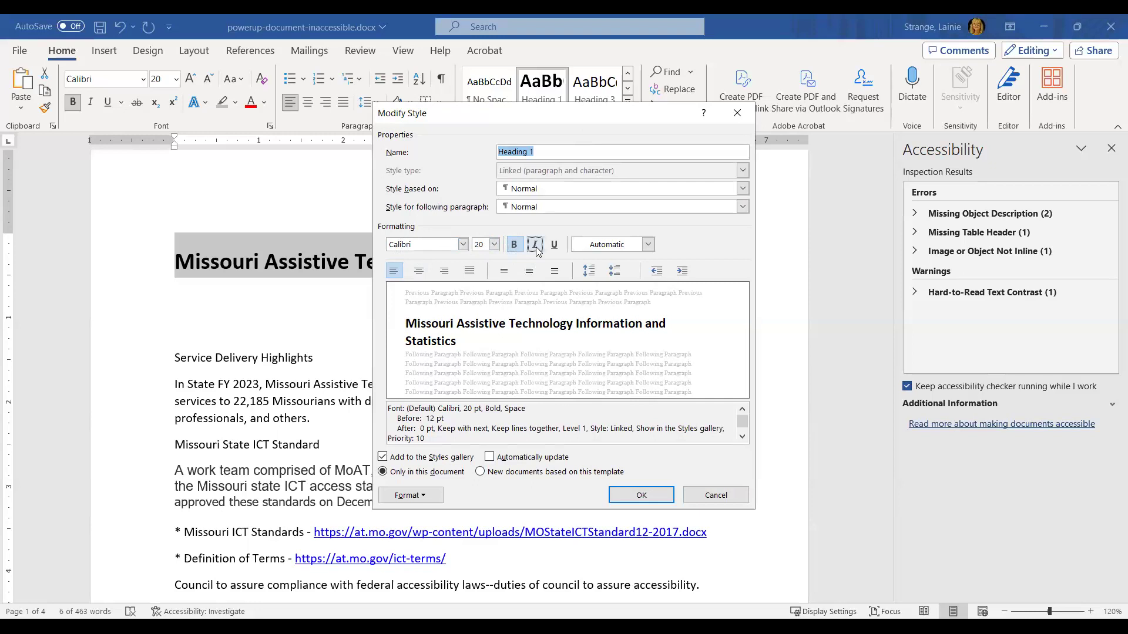
click(721, 495)
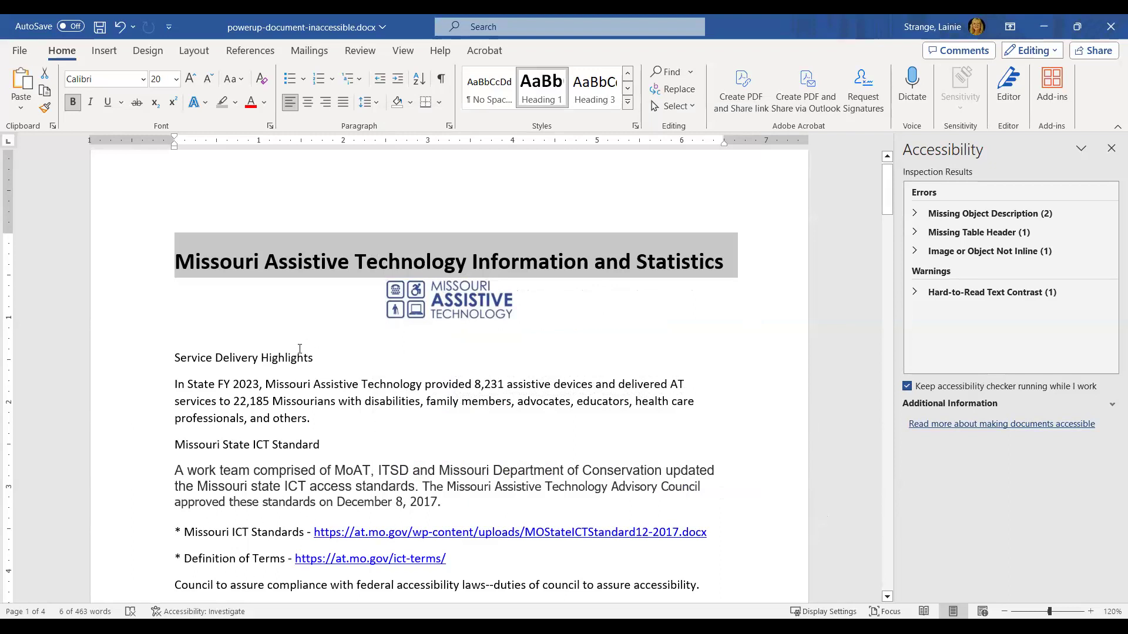
- Apply the Heading 2 style to the "Service Delivery Highlights" and "Missouri State ICT Standard" lines
click(332, 404)
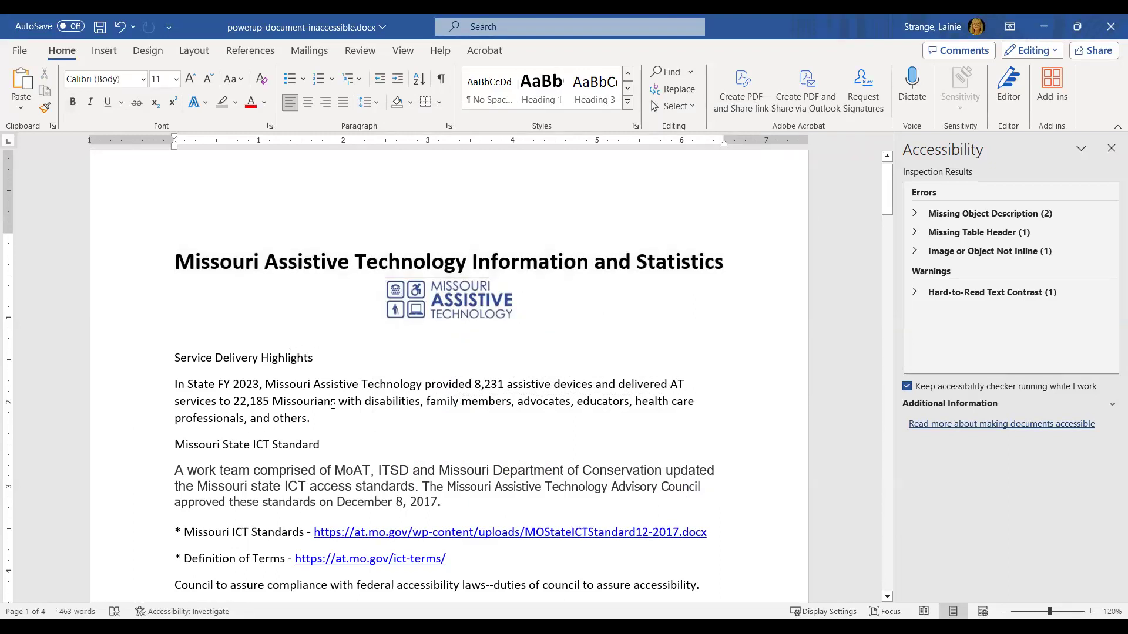
scroll(332, 405, down, 1)
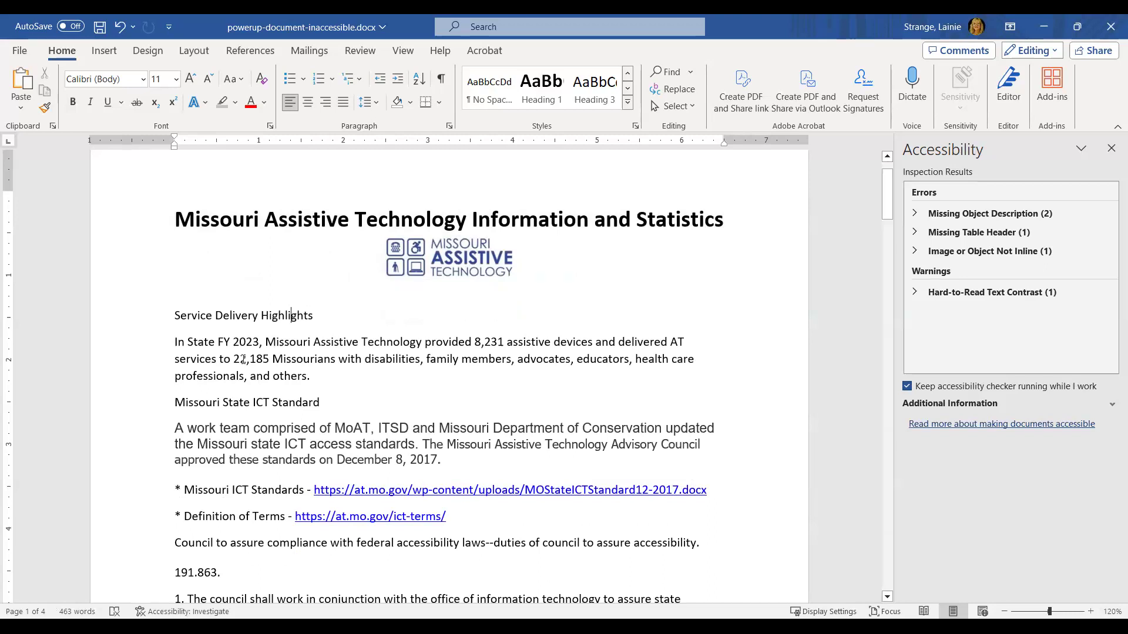
drag(173, 315, 321, 316)
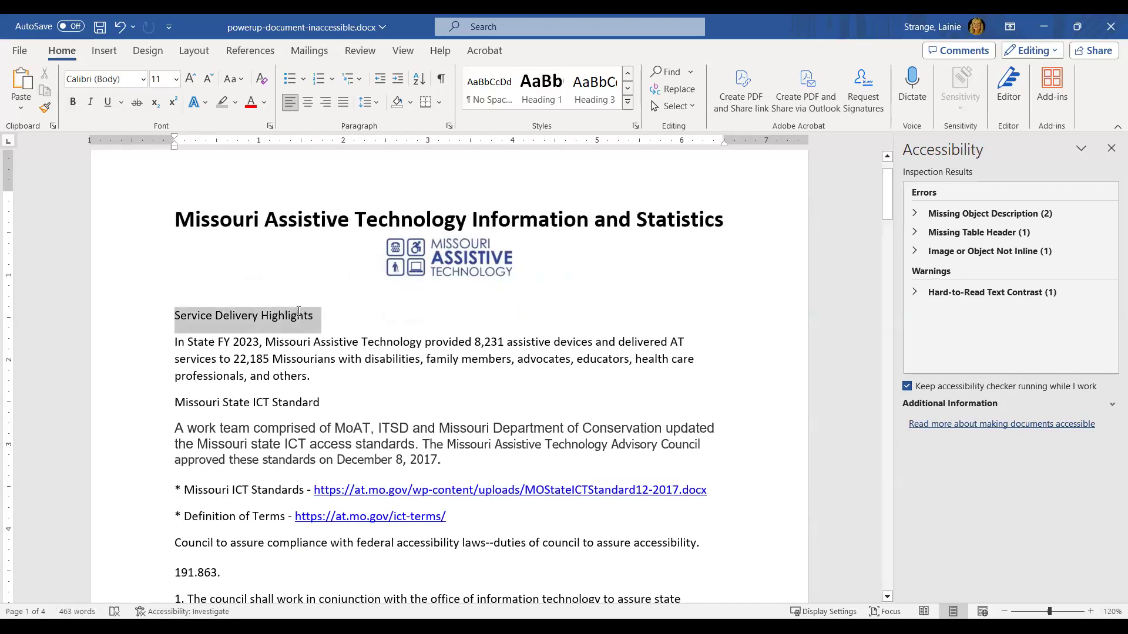
click(625, 89)
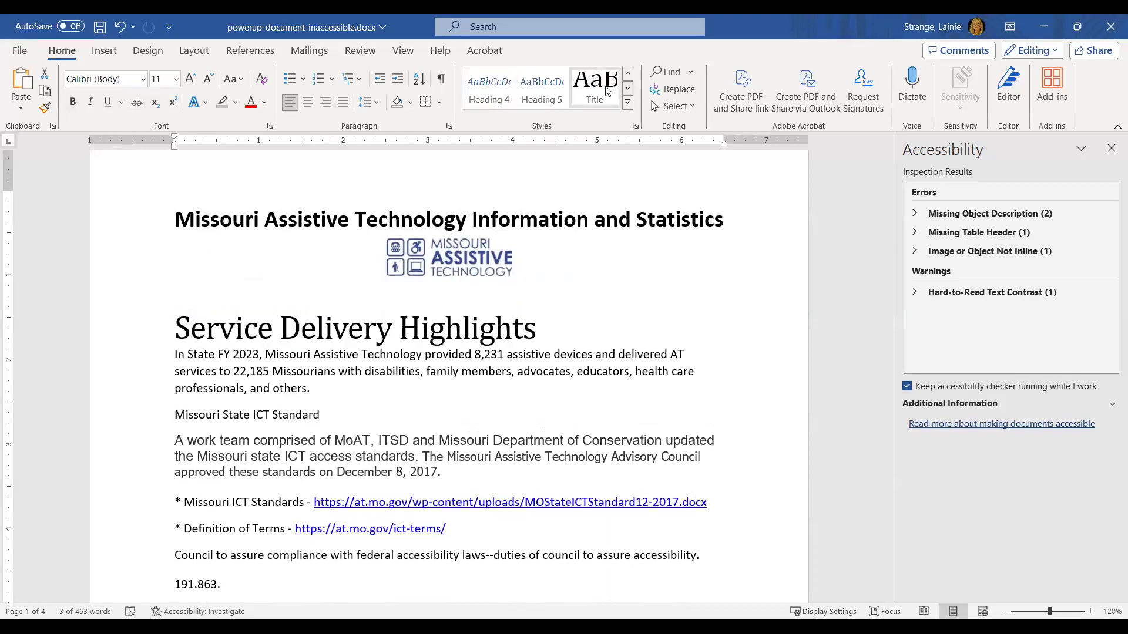
click(627, 73)
click(596, 95)
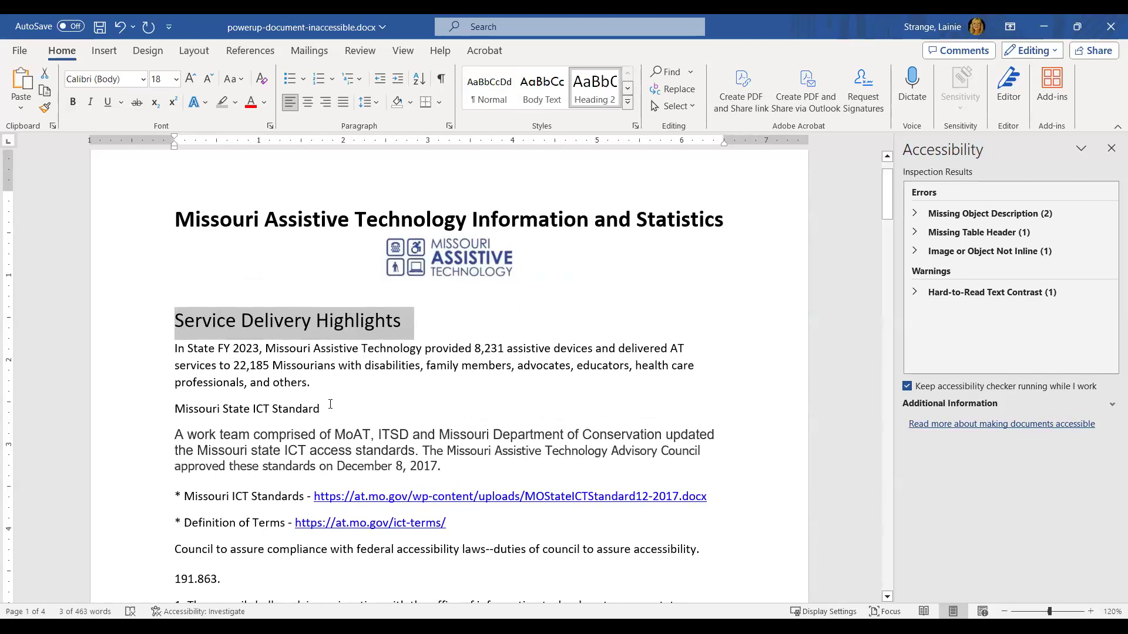
drag(327, 408, 175, 408)
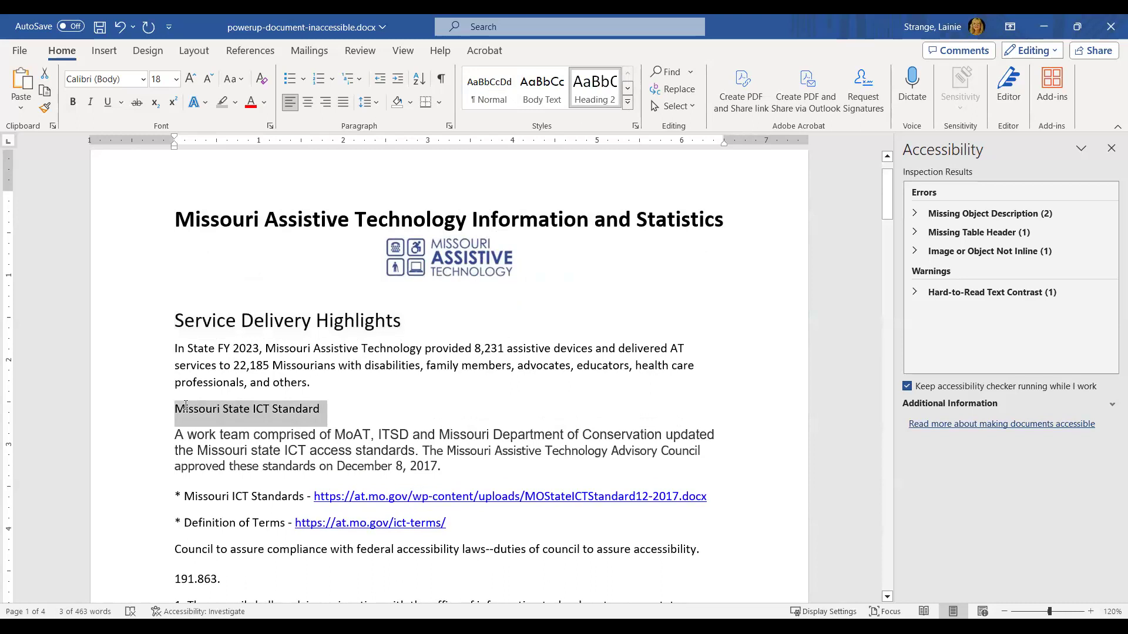
click(590, 93)
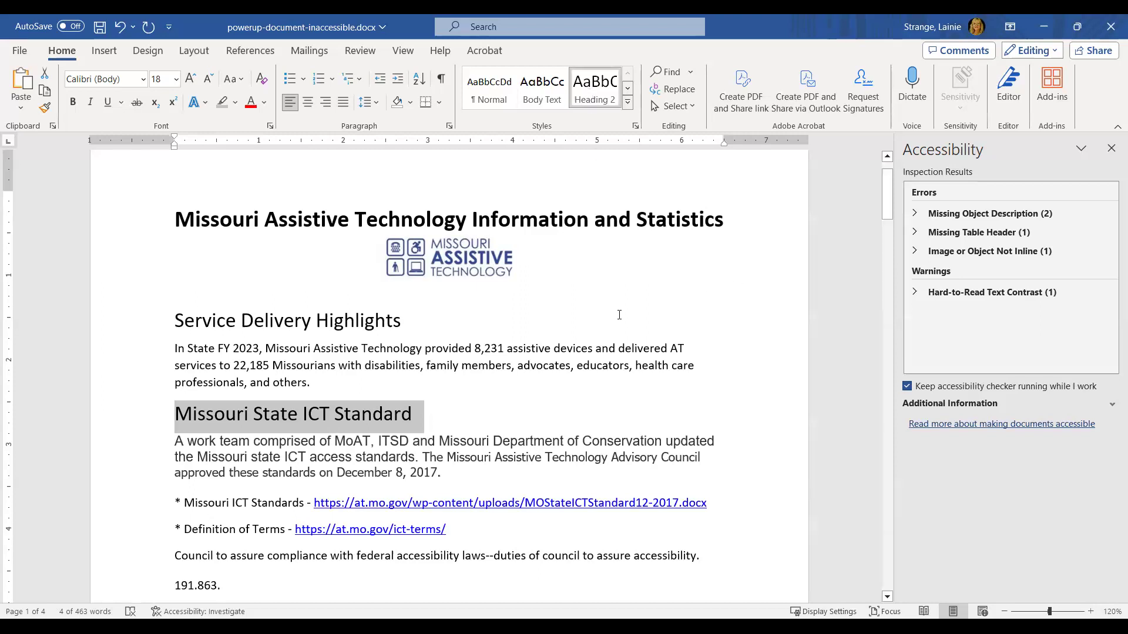
- Apply the Heading 3 style to the line starting "Council to assure compliance with federal accessibility laws" and the "191.863." line below it
scroll(561, 398, down, 3)
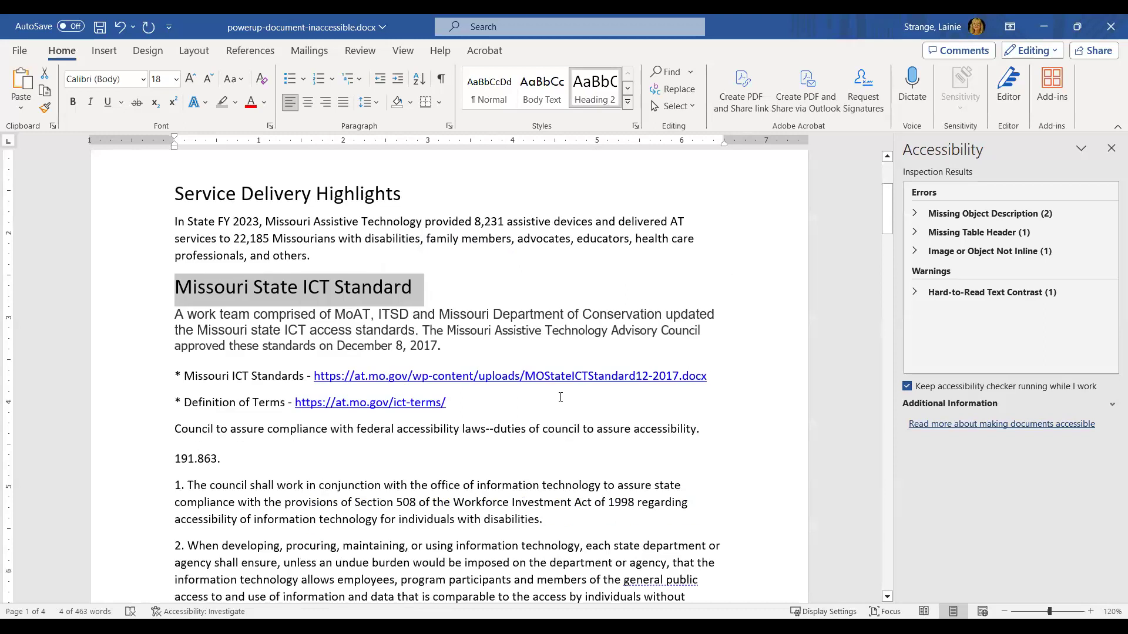
scroll(561, 397, down, 1)
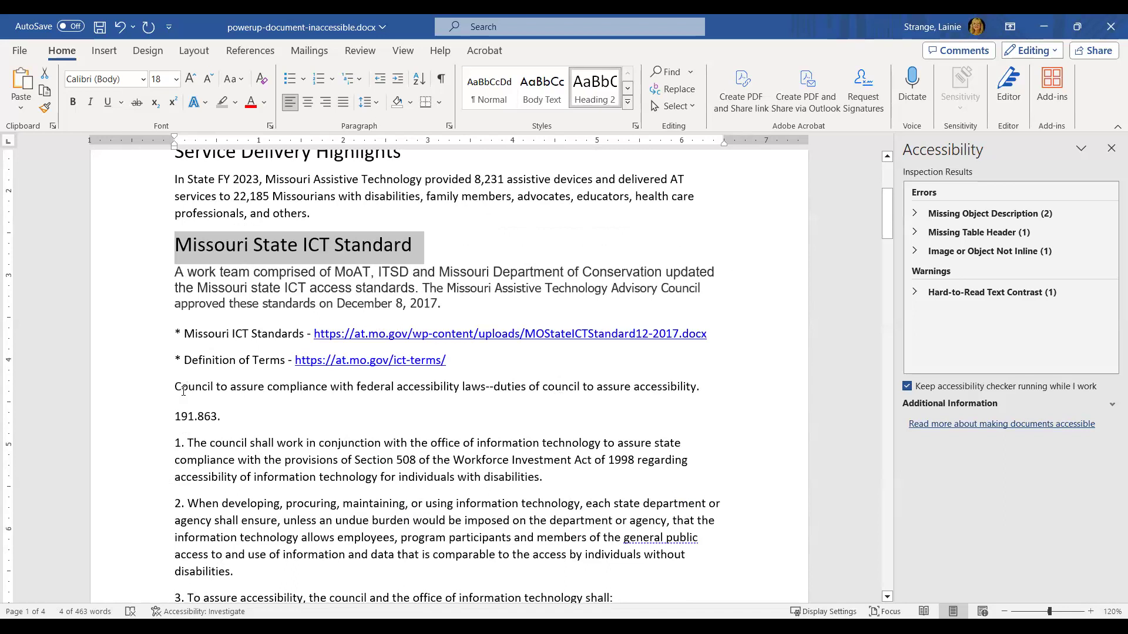
drag(175, 385, 226, 411)
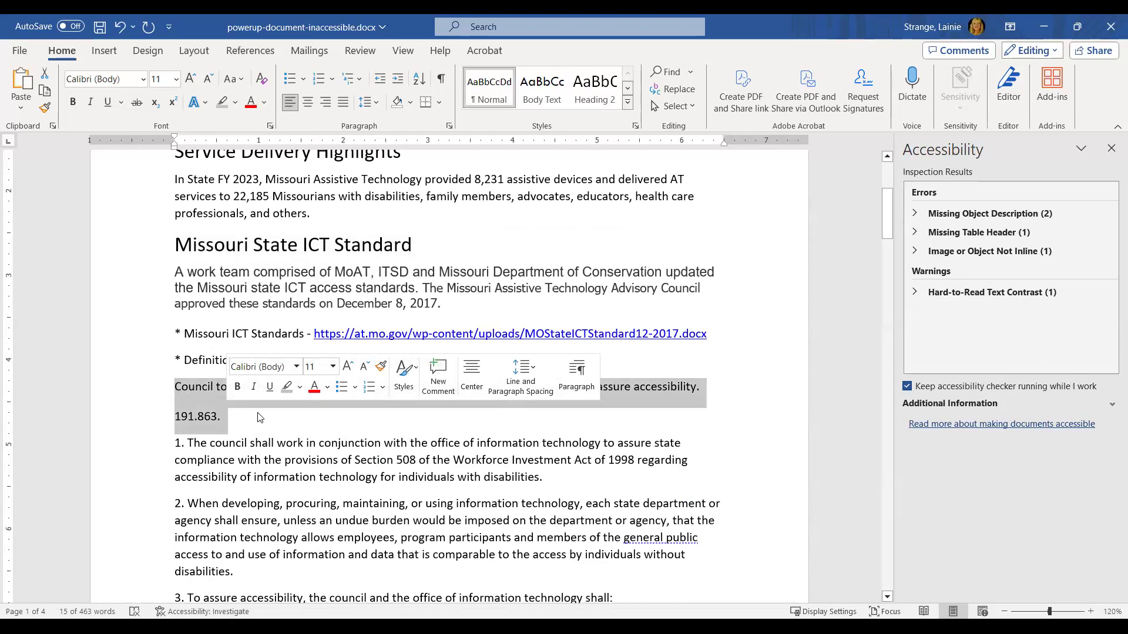
click(628, 92)
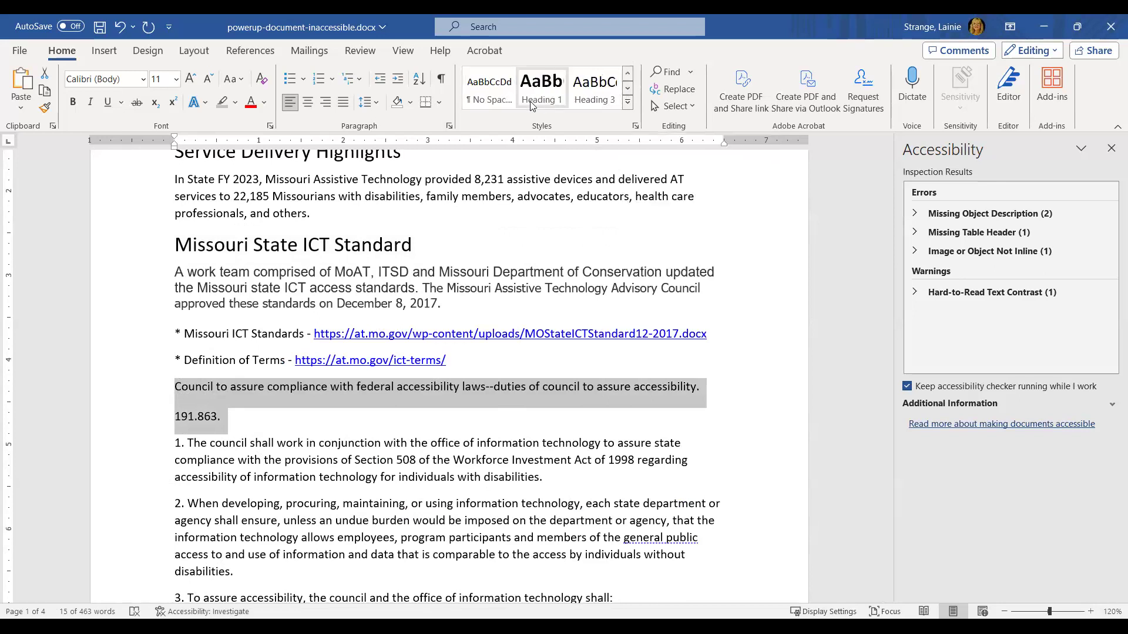
click(606, 97)
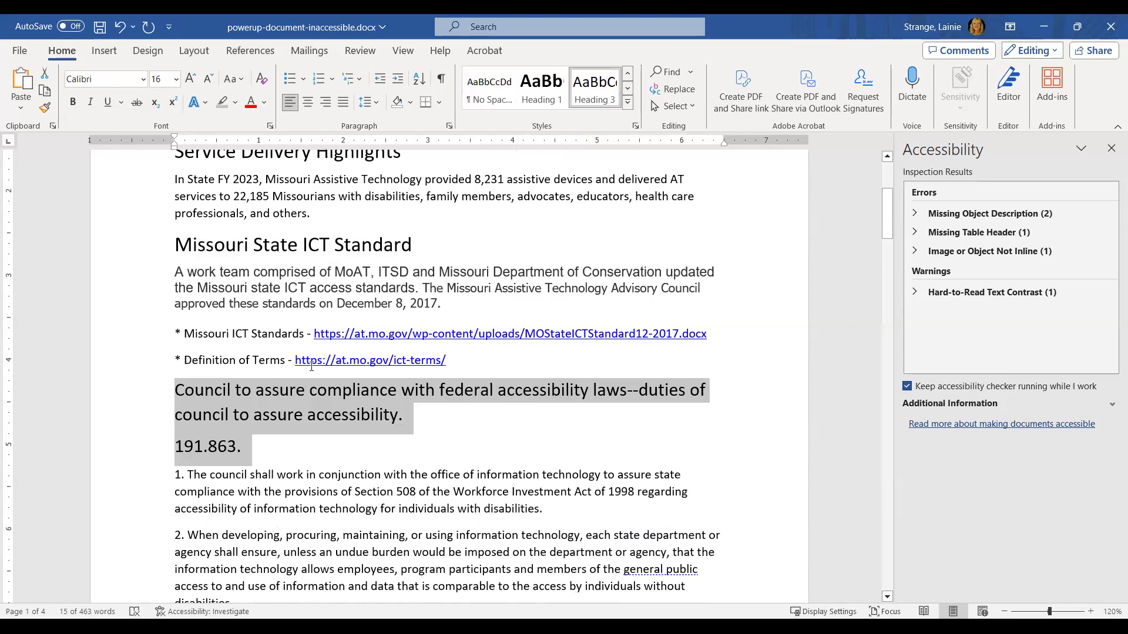
click(279, 445)
- Check the formatting of the "School Age Students with Disabilities – 2022-23" heading on the second page
scroll(273, 444, down, 4)
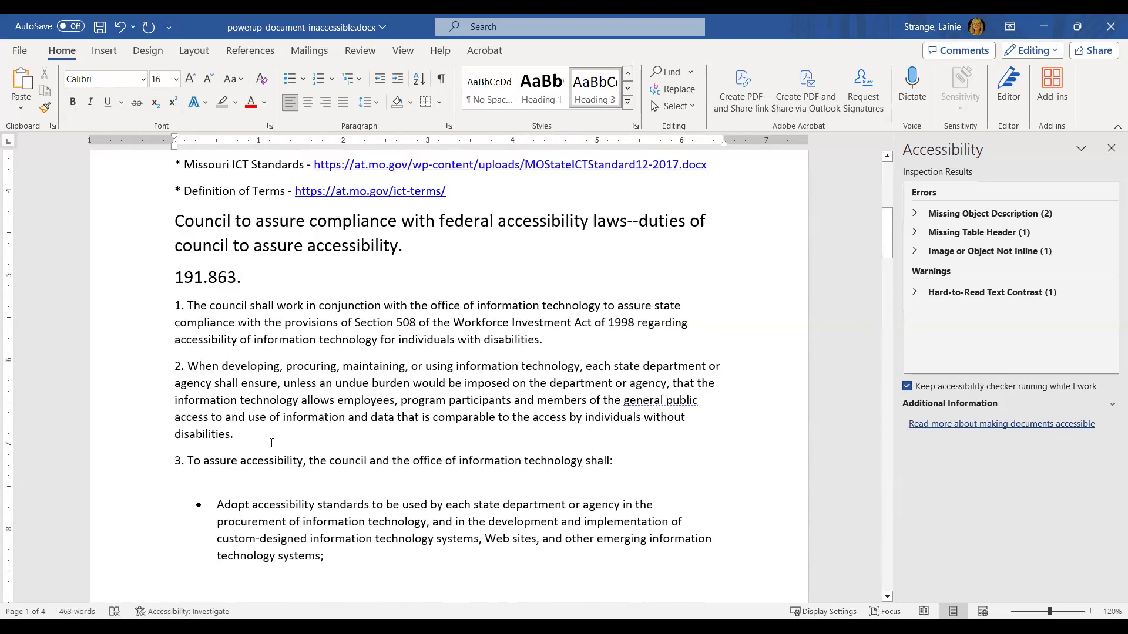
scroll(272, 443, down, 2)
scroll(272, 448, down, 8)
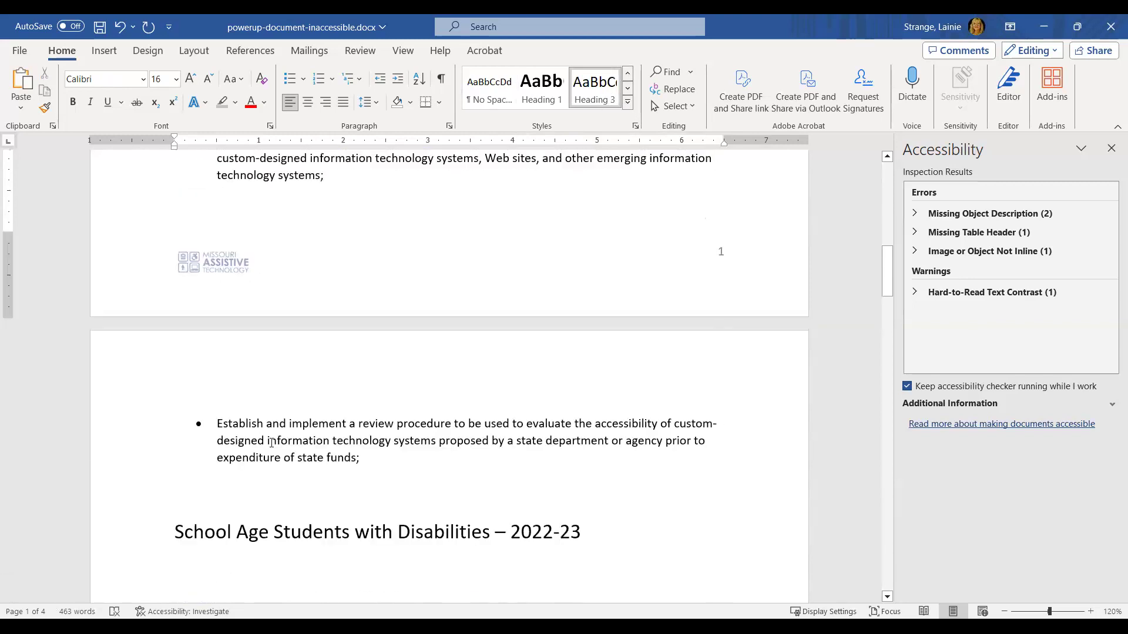
click(322, 406)
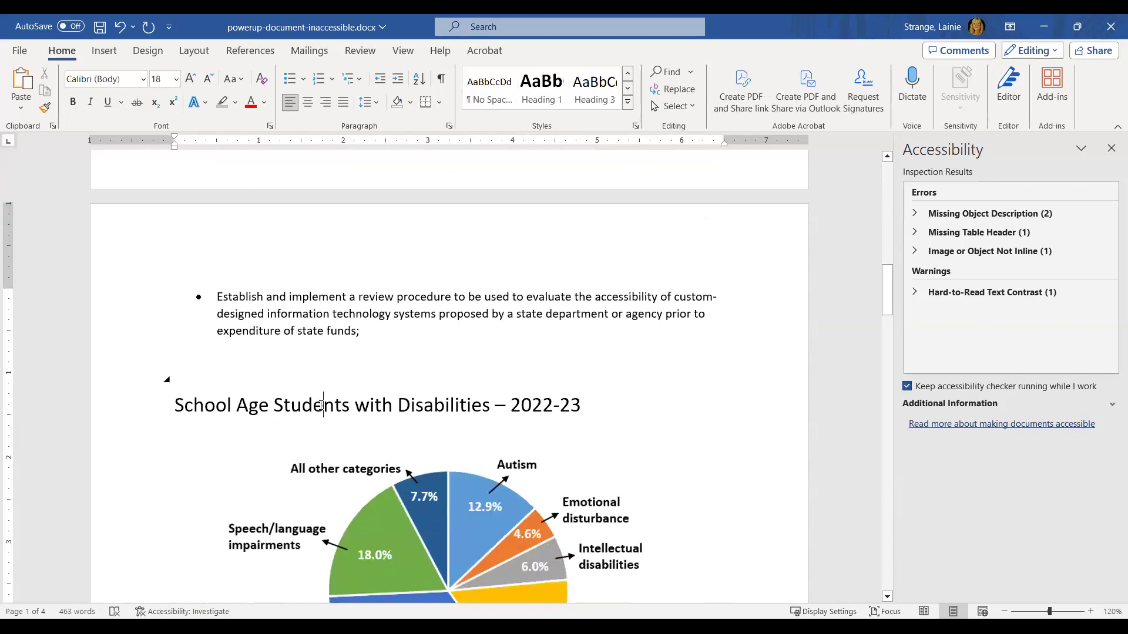
- Review the headings from "School Age Students with Disabilities – 2022-23" through "Color Contrast Statistics" and back up to the document title
scroll(329, 411, down, 2)
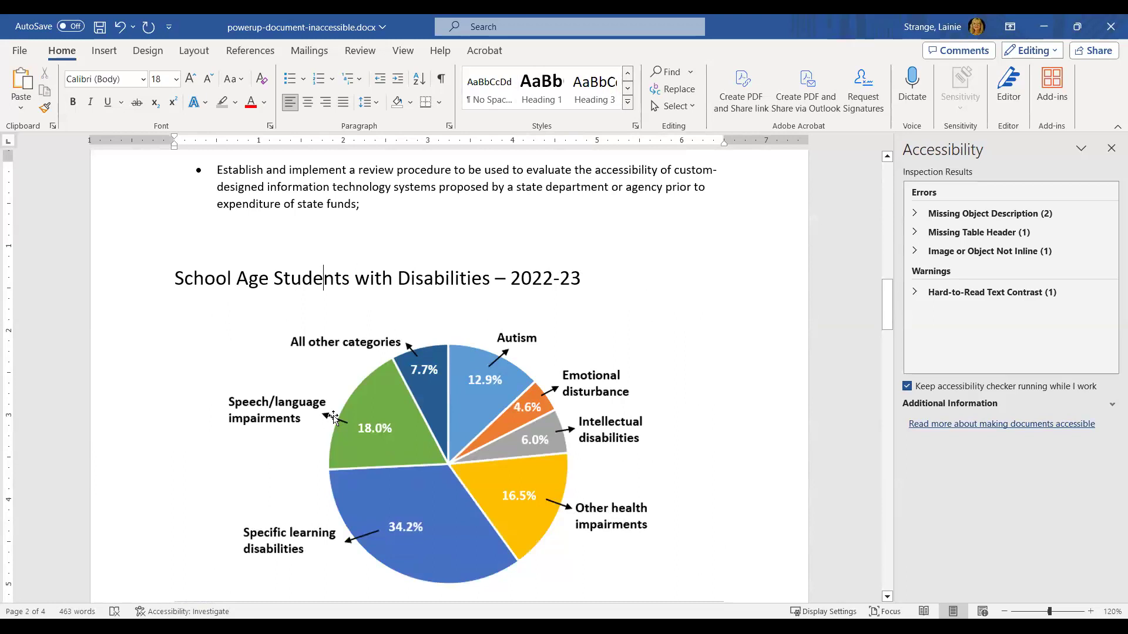
scroll(334, 417, down, 14)
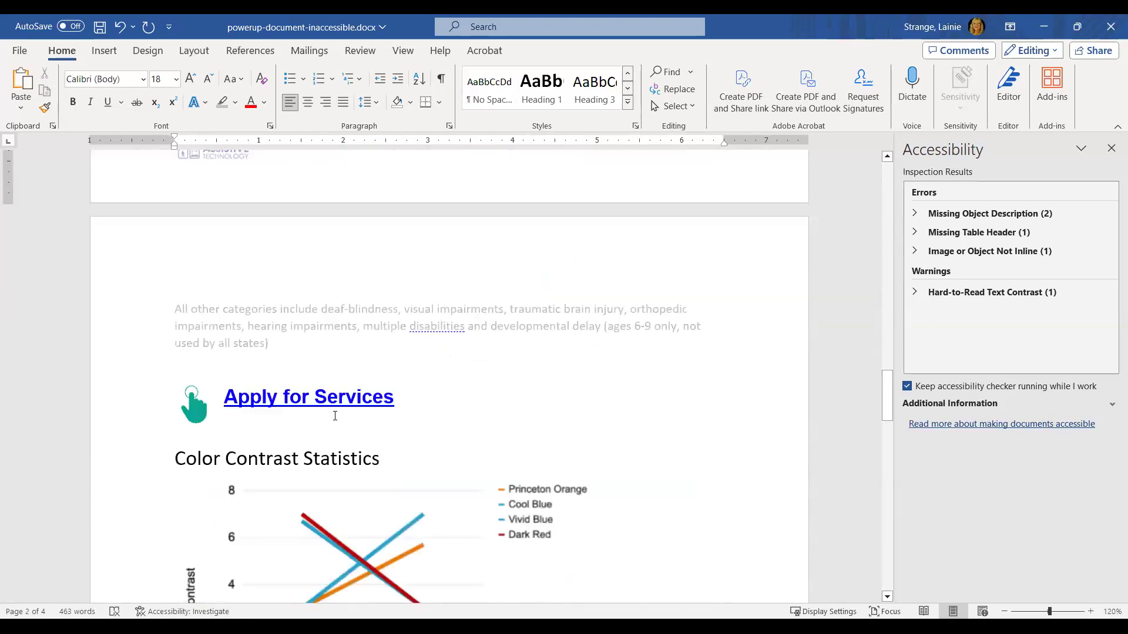
scroll(335, 415, up, 15)
scroll(334, 417, up, 12)
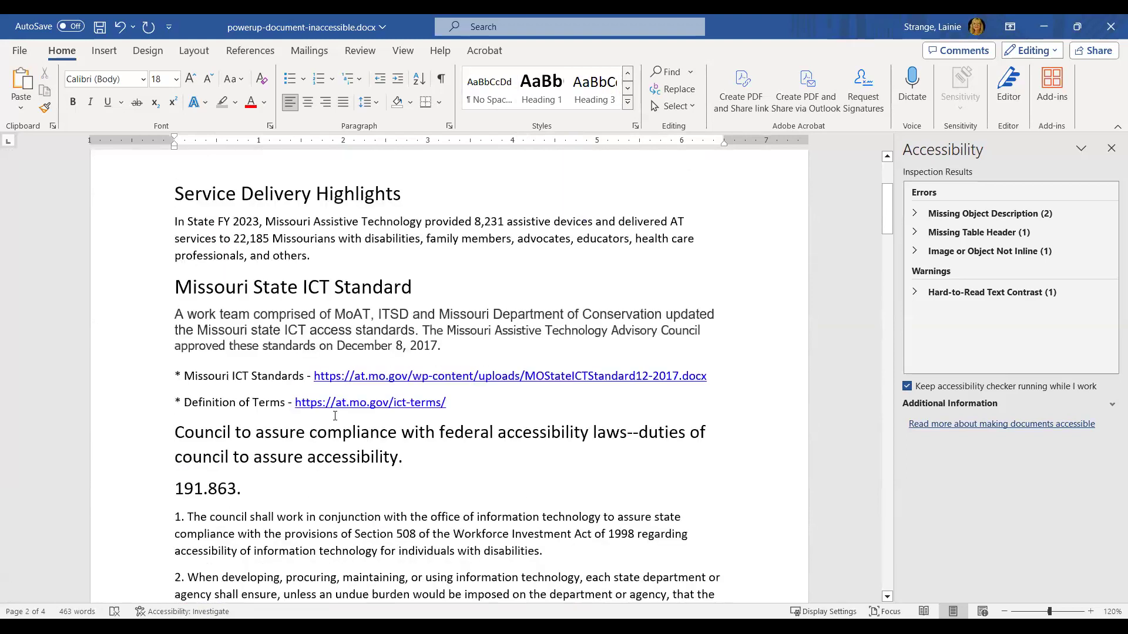
scroll(335, 416, up, 3)
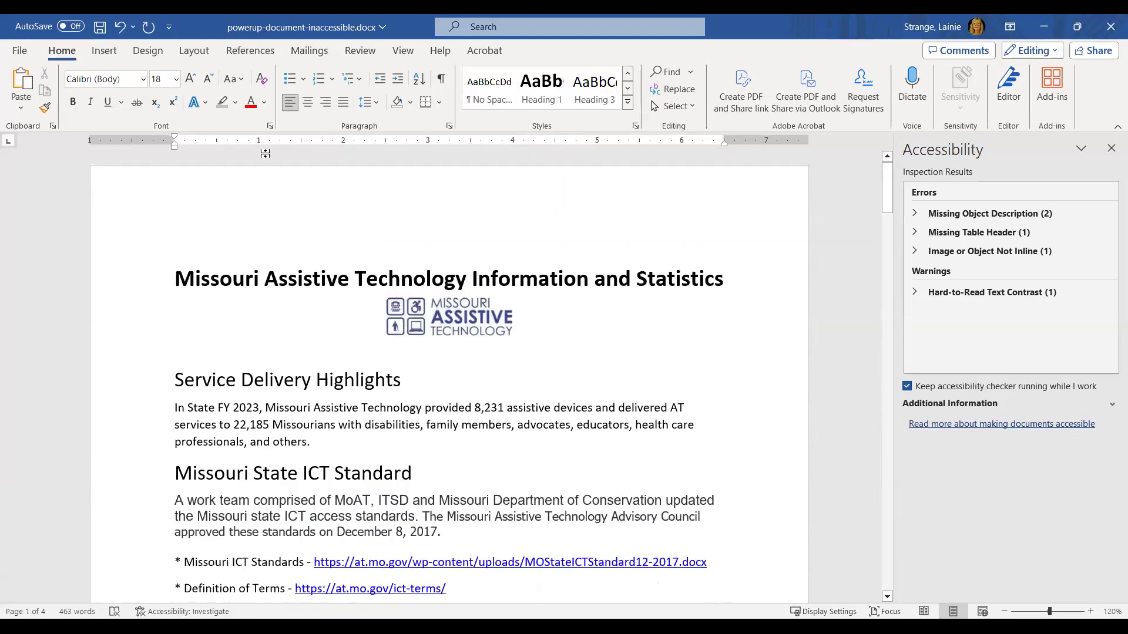
- Examine the built-in table of contents styles for the spot below the title logo, without inserting one
click(249, 54)
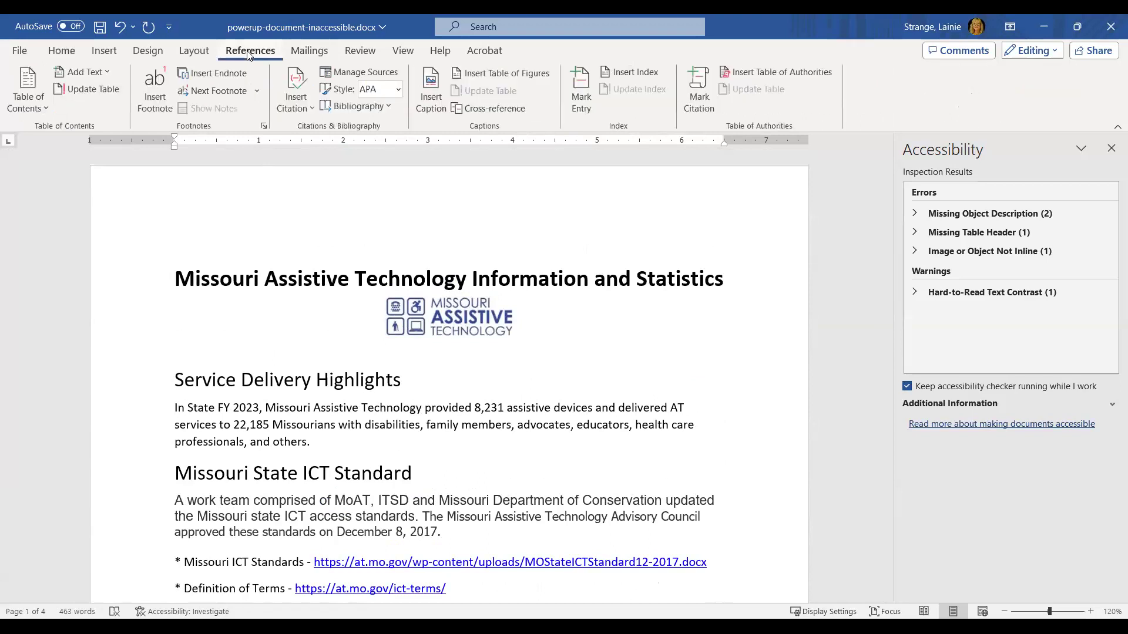
click(199, 55)
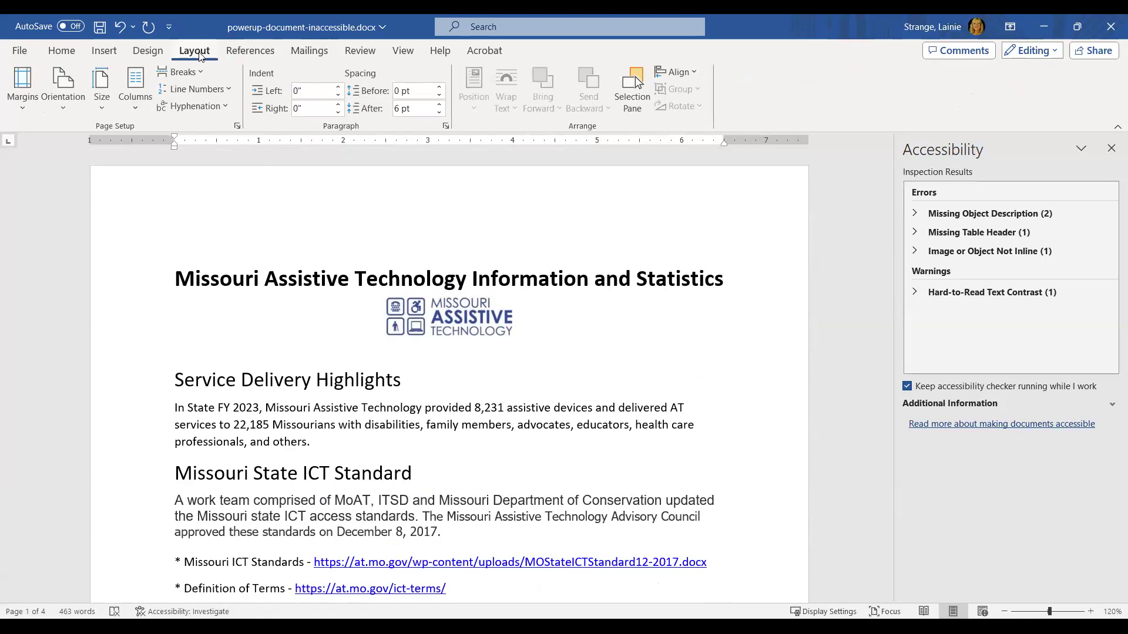
click(148, 54)
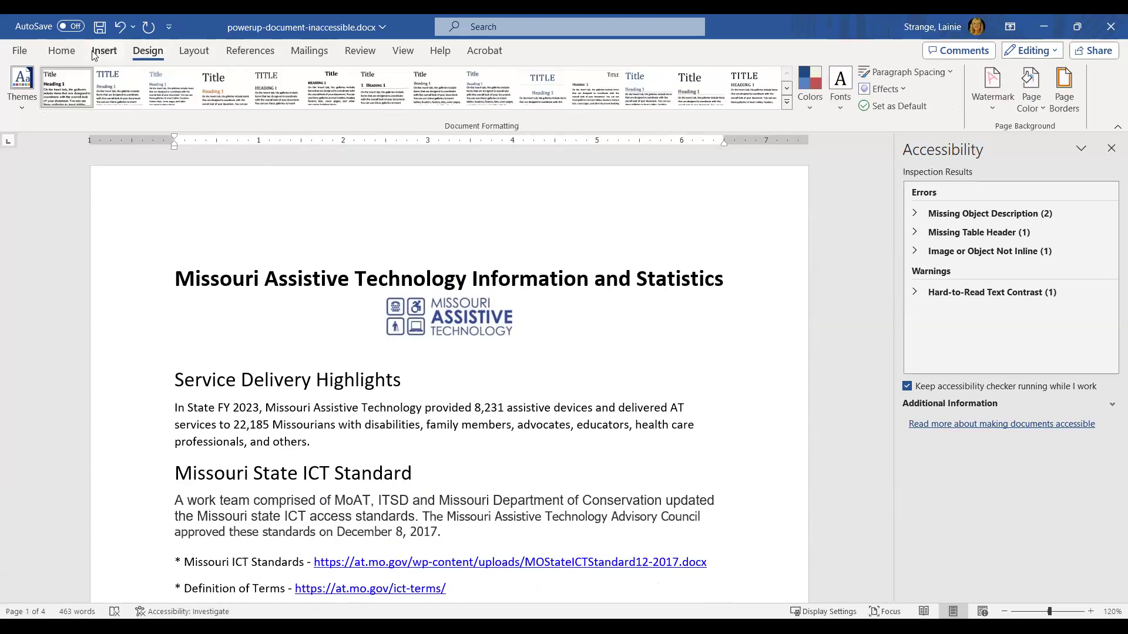
click(72, 54)
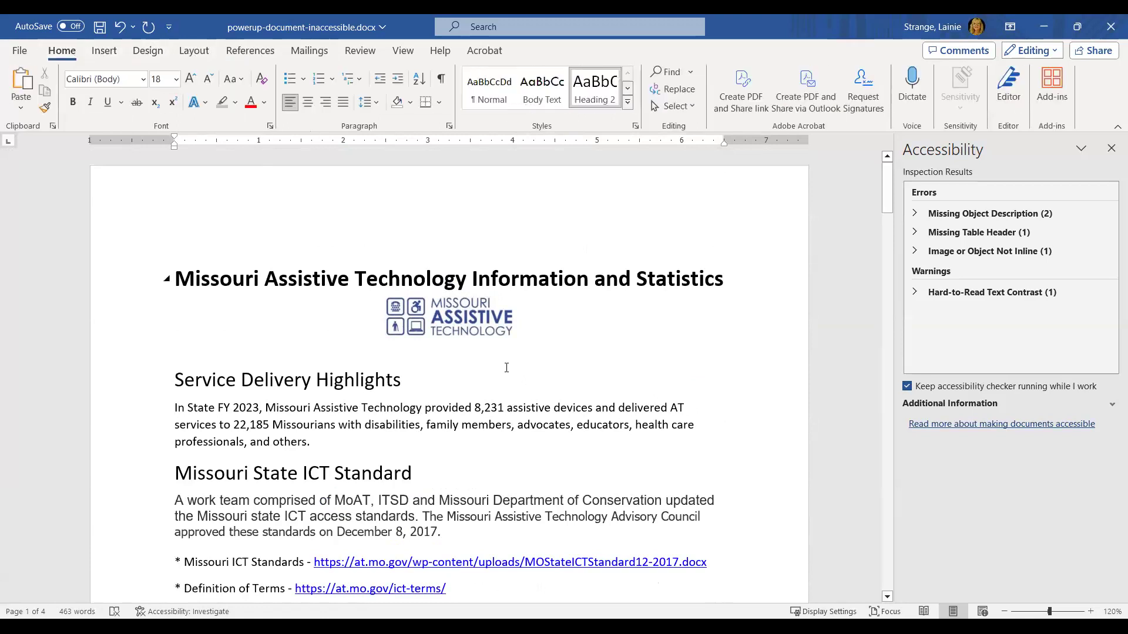
click(534, 350)
scroll(537, 361, down, 2)
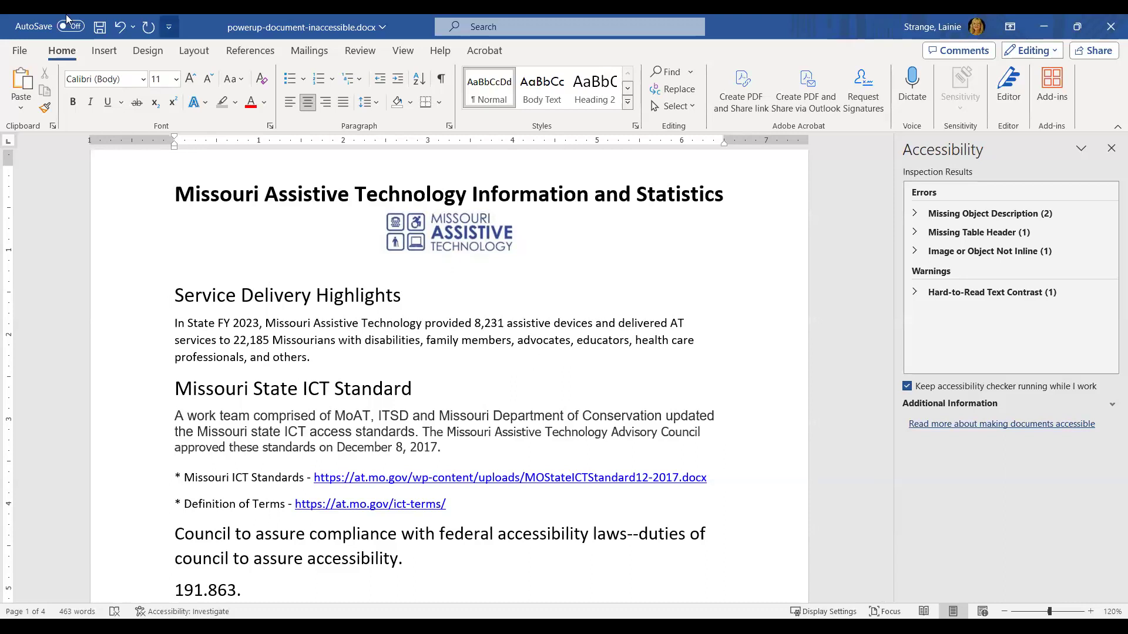
click(247, 52)
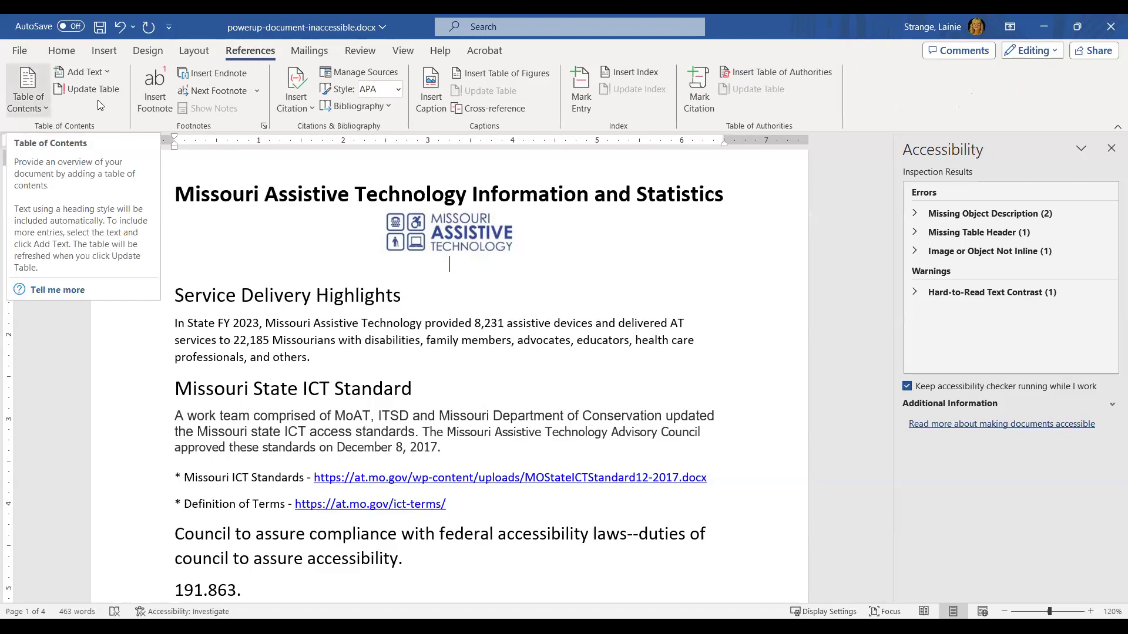
click(45, 105)
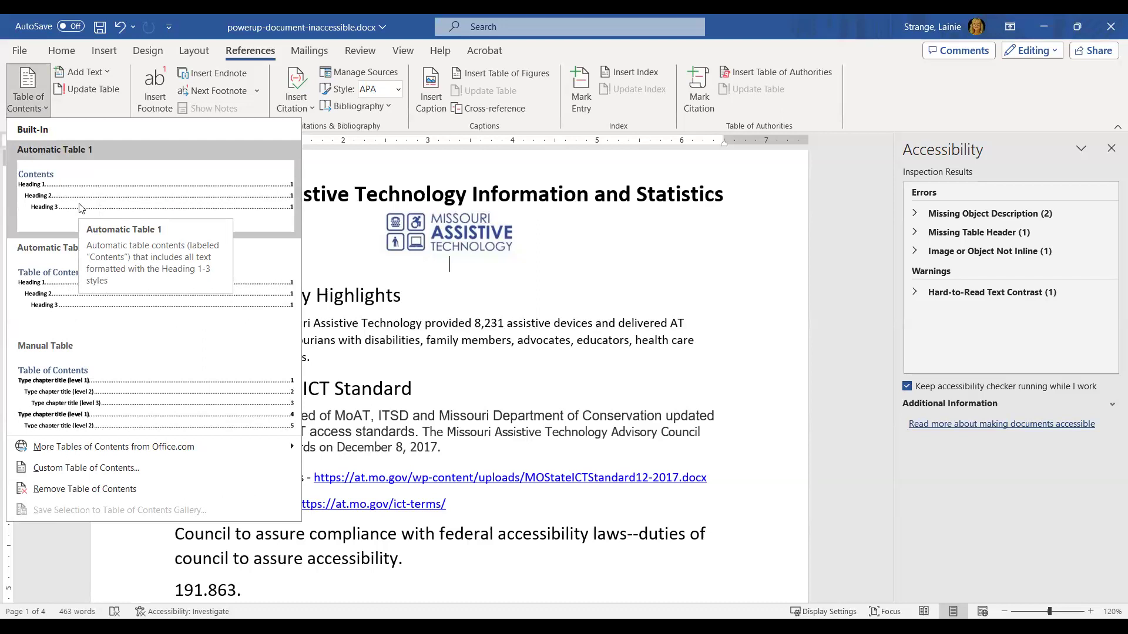
click(495, 262)
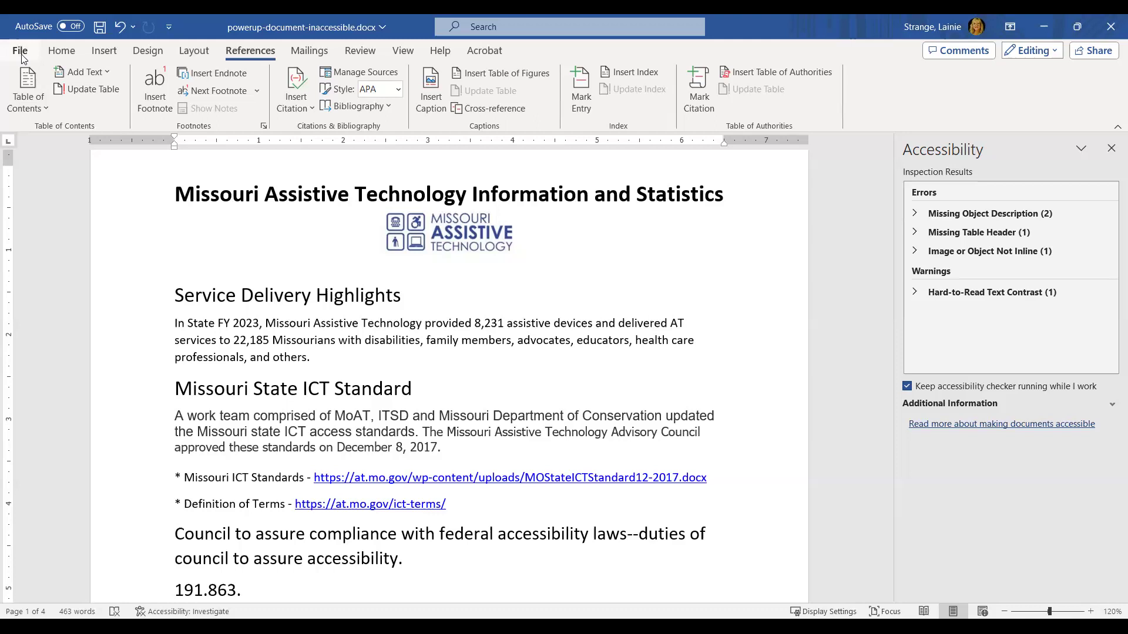
- Copy the heading "Missouri Assistive Technology Information and Statistics" into the document's Title property
drag(175, 195, 729, 194)
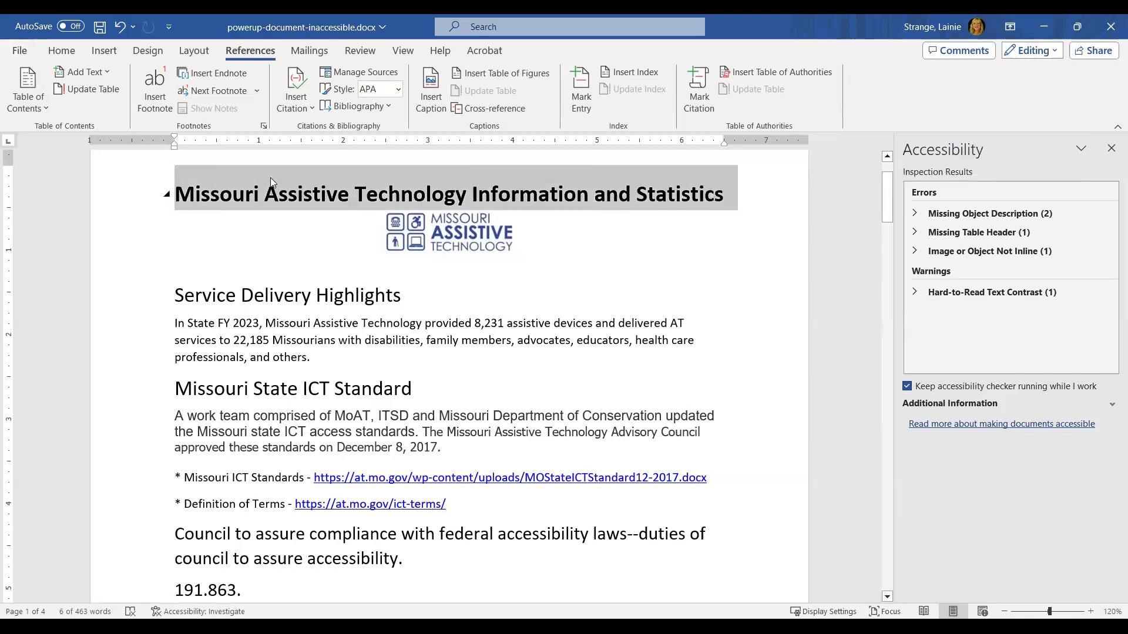
right_click(265, 196)
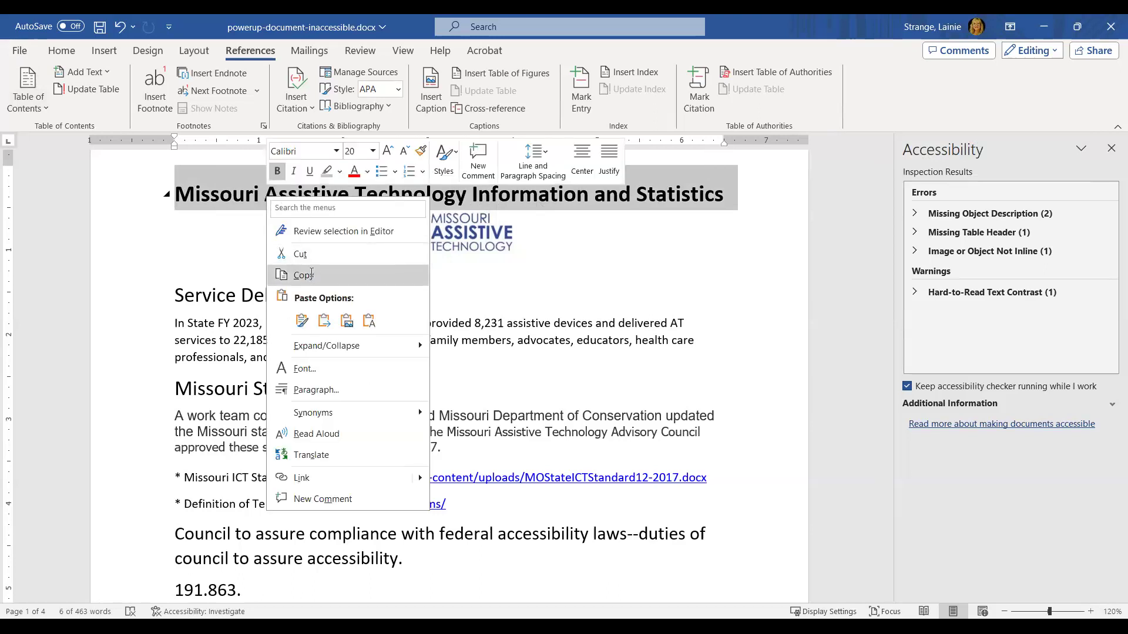
click(312, 276)
click(21, 51)
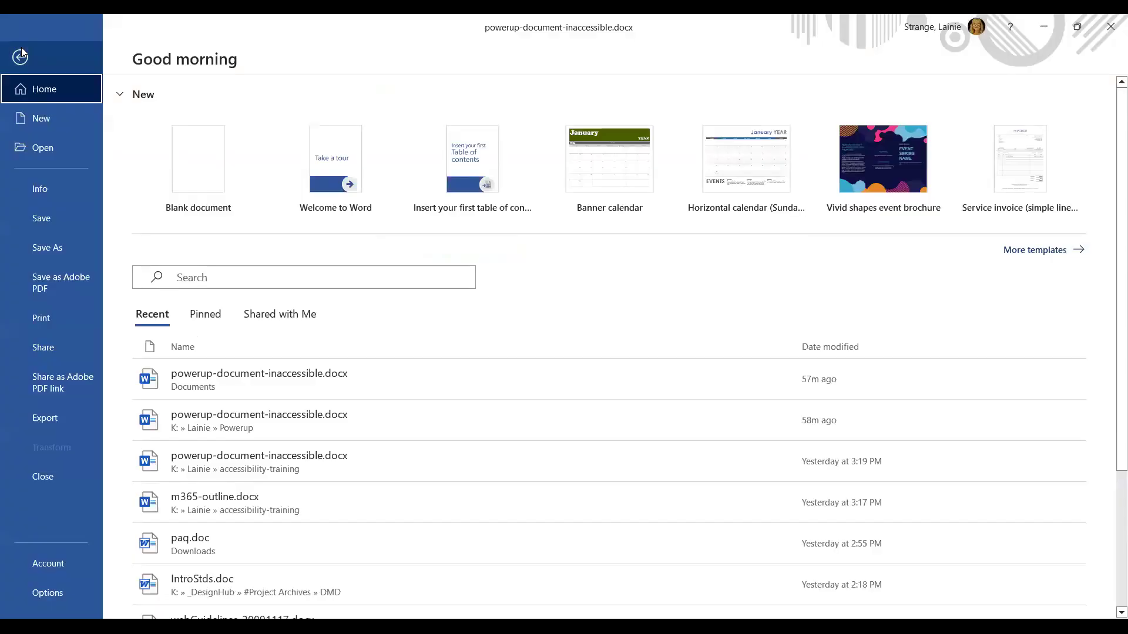
click(46, 189)
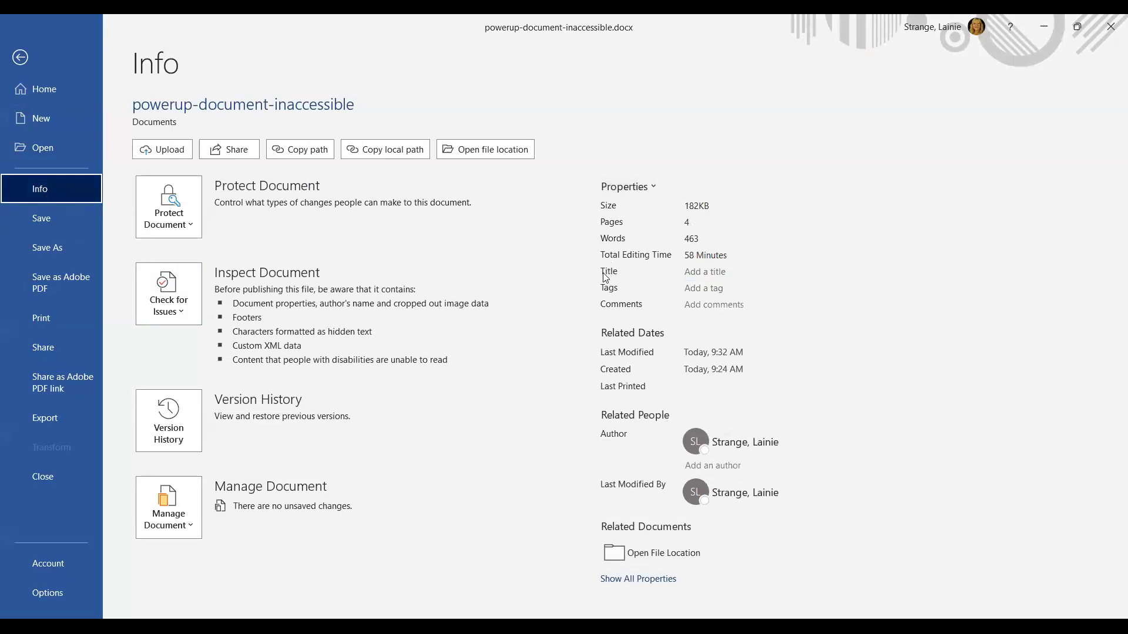
click(696, 267)
key(ctrl+v)
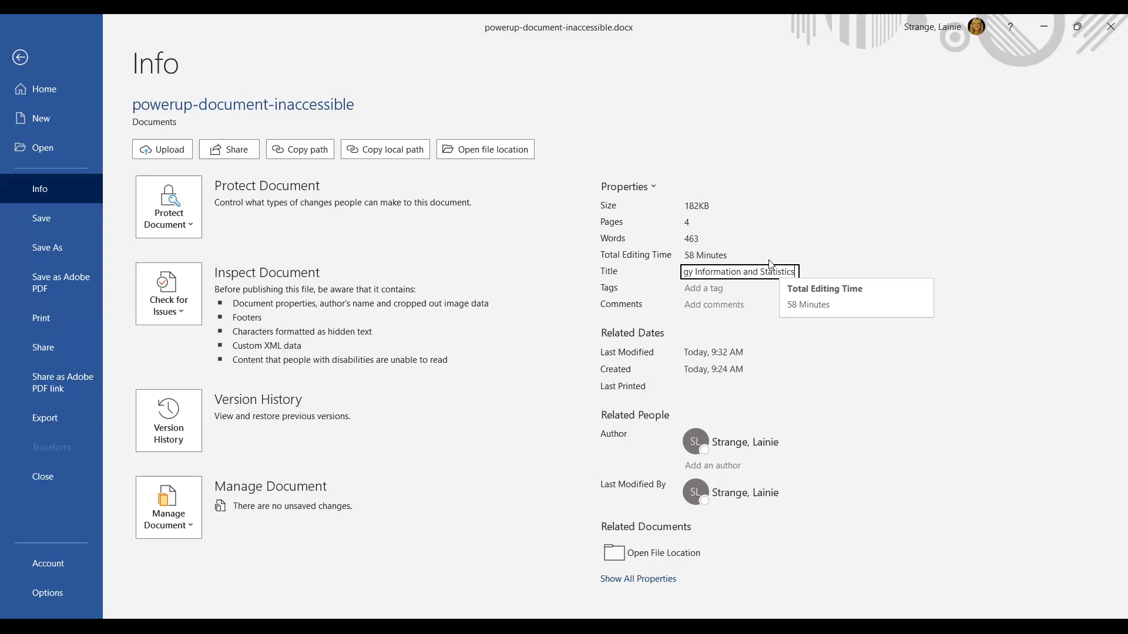
- Examine the document's Tags property and the author's contact card, then return to the document text
click(701, 289)
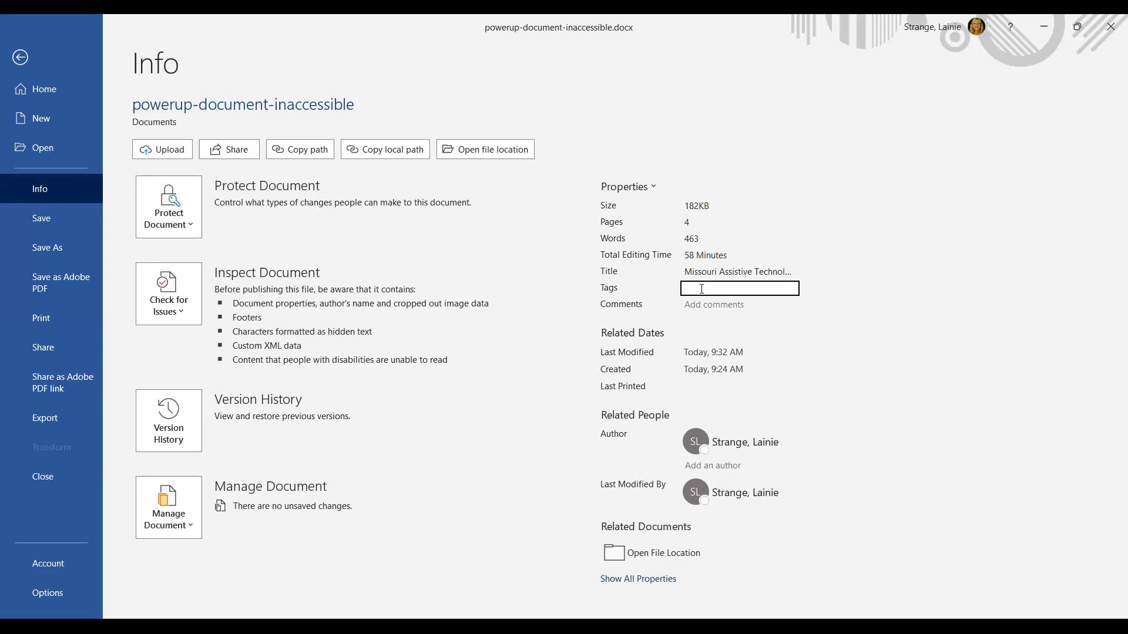
click(752, 444)
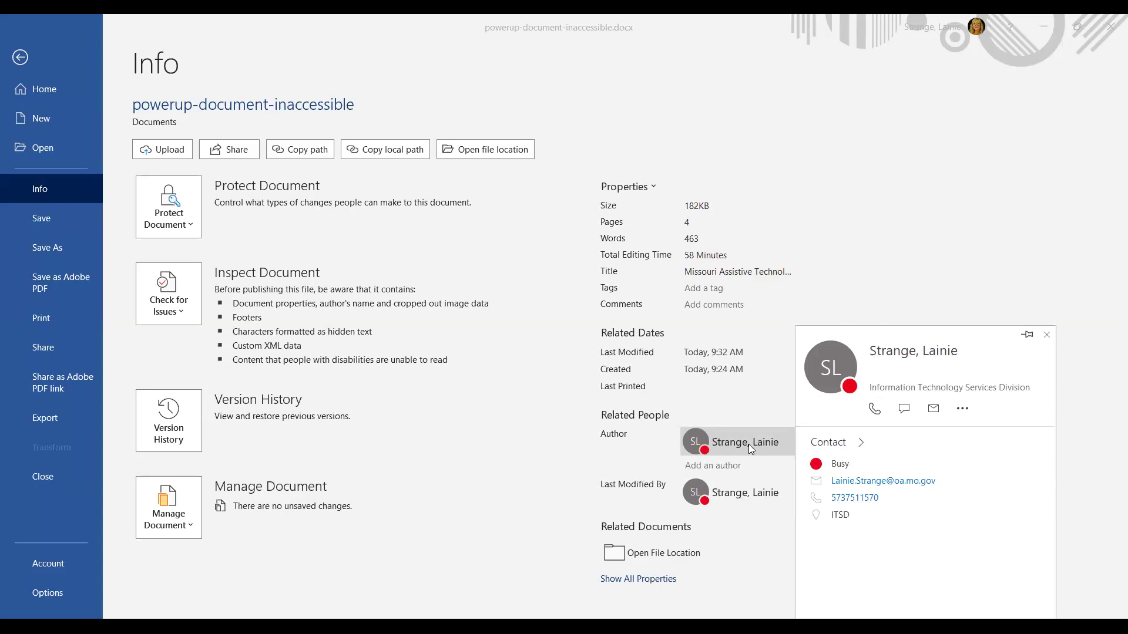
click(748, 444)
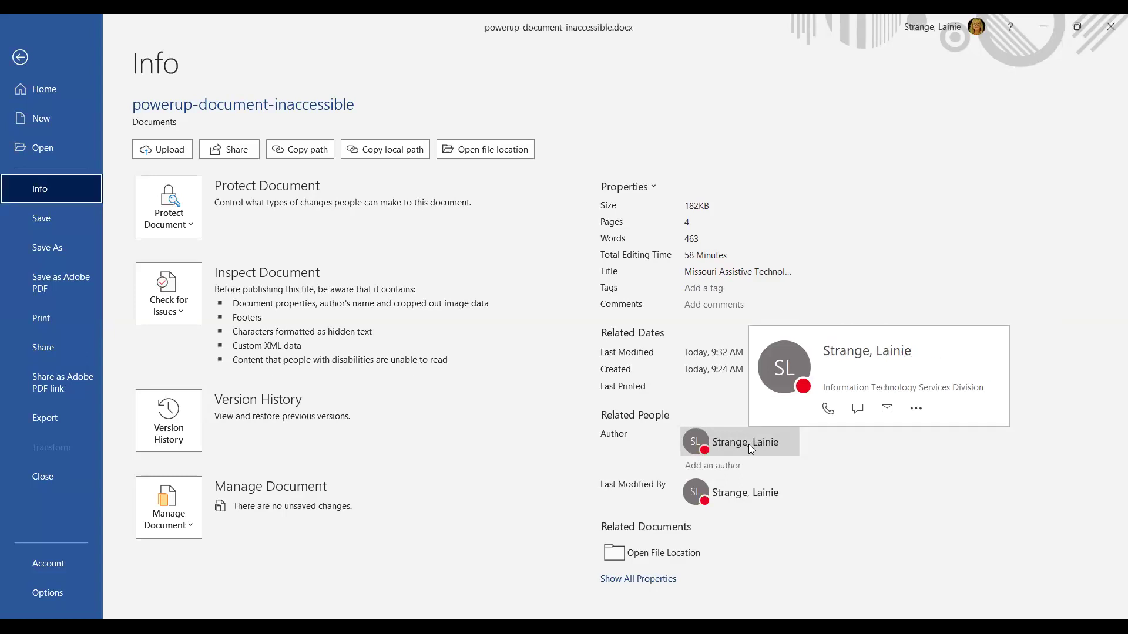
click(914, 411)
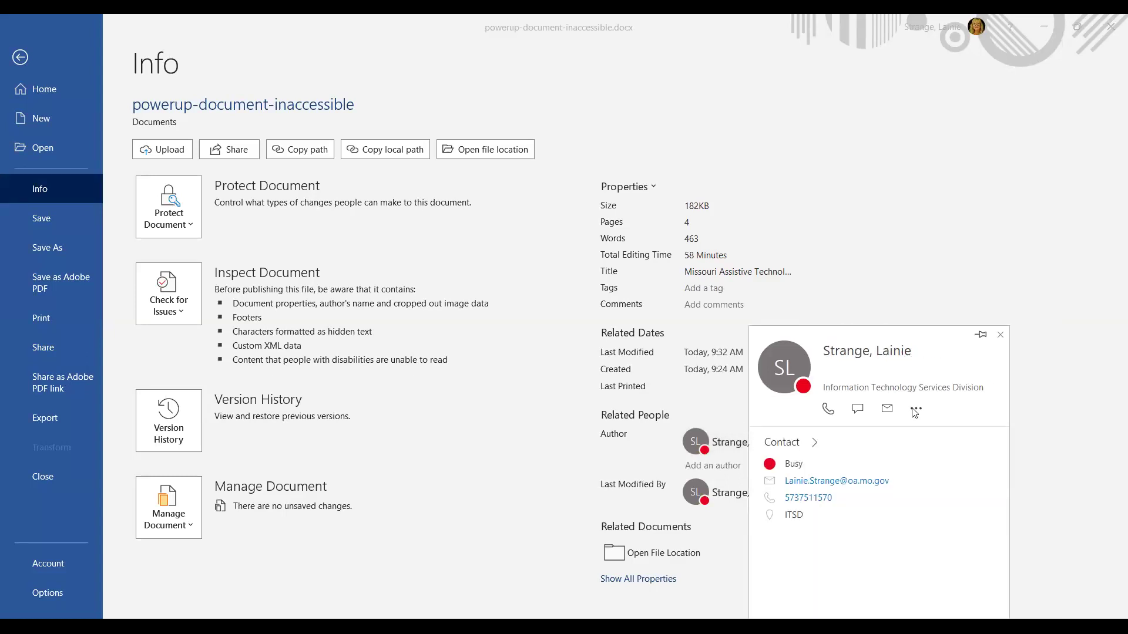
click(721, 445)
click(736, 443)
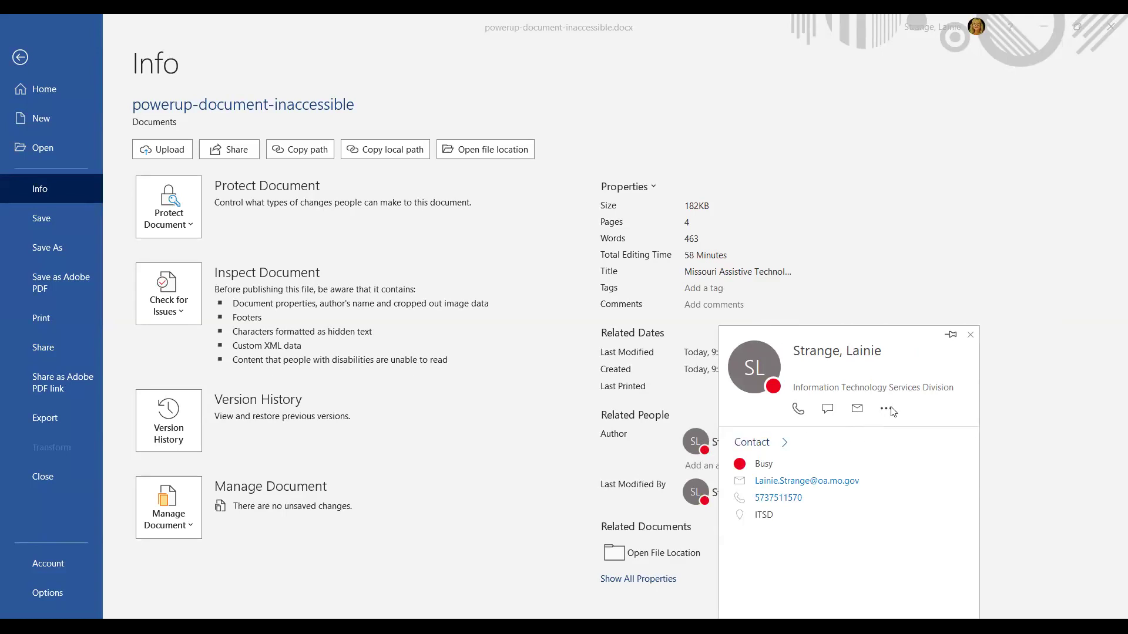
click(667, 453)
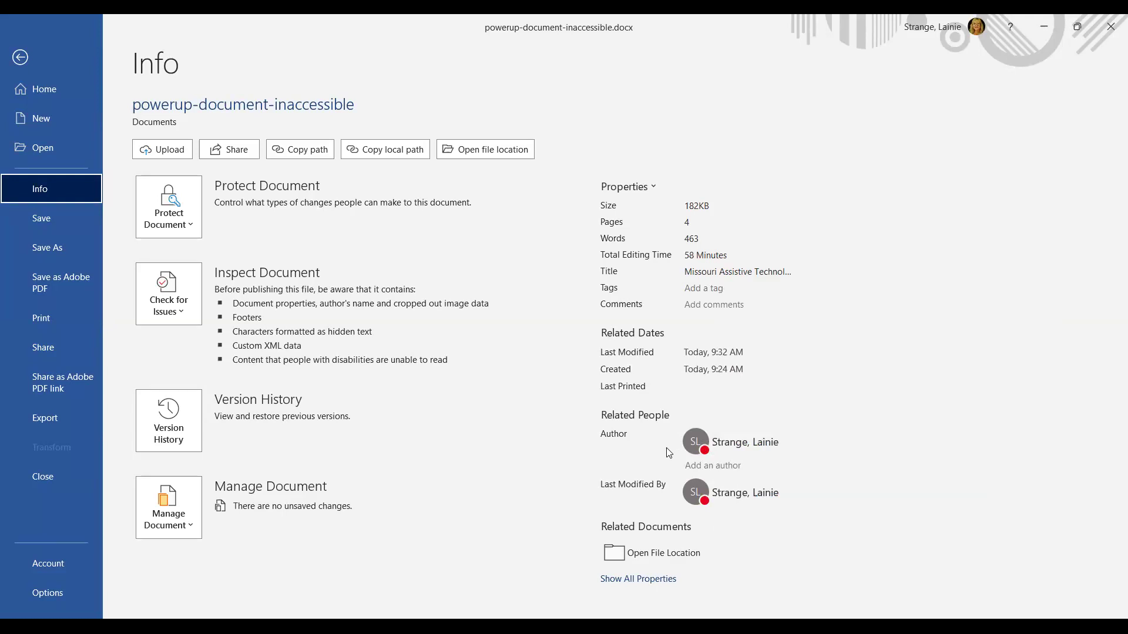
click(21, 57)
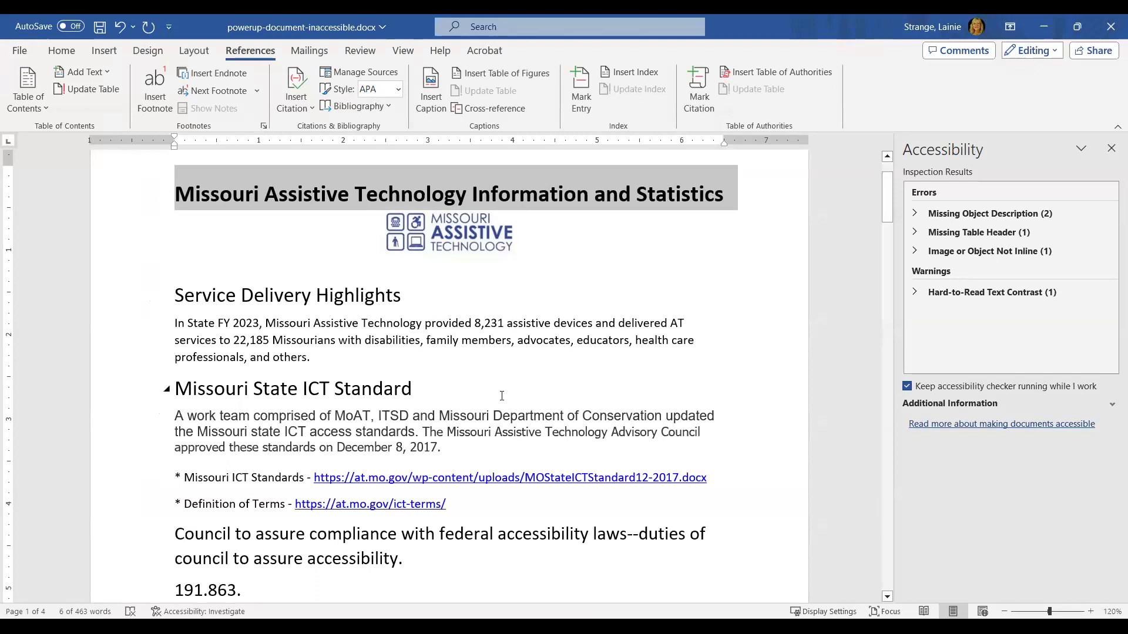
- Convert the asterisked "Missouri ICT Standards" and "Definition of Terms" lines into a real bulleted list
scroll(563, 383, down, 3)
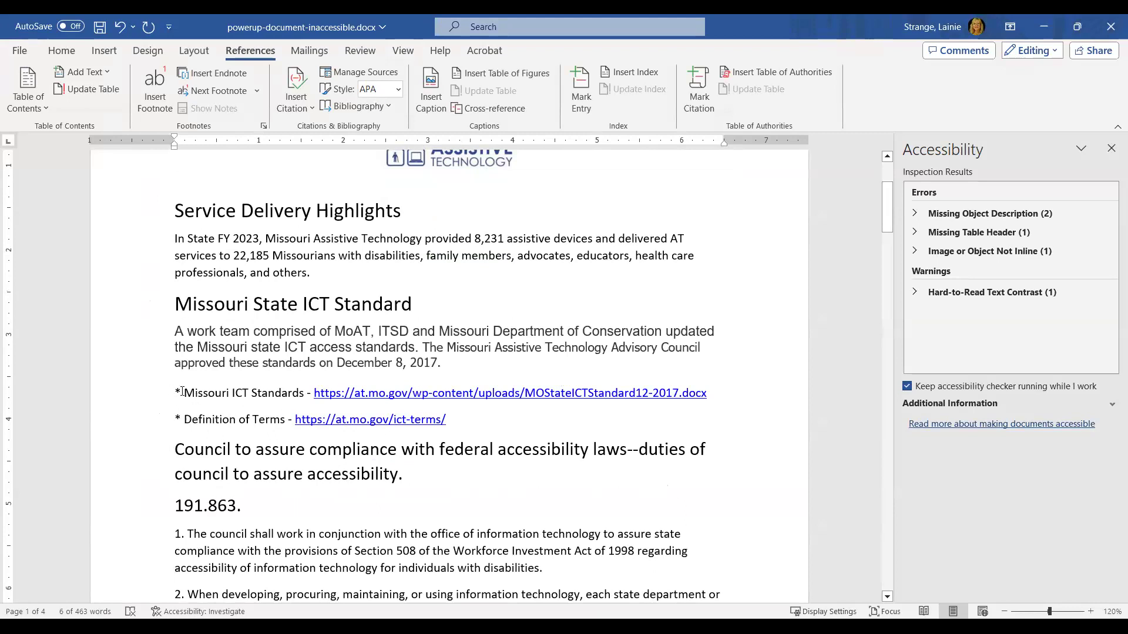
click(467, 419)
drag(175, 391, 447, 420)
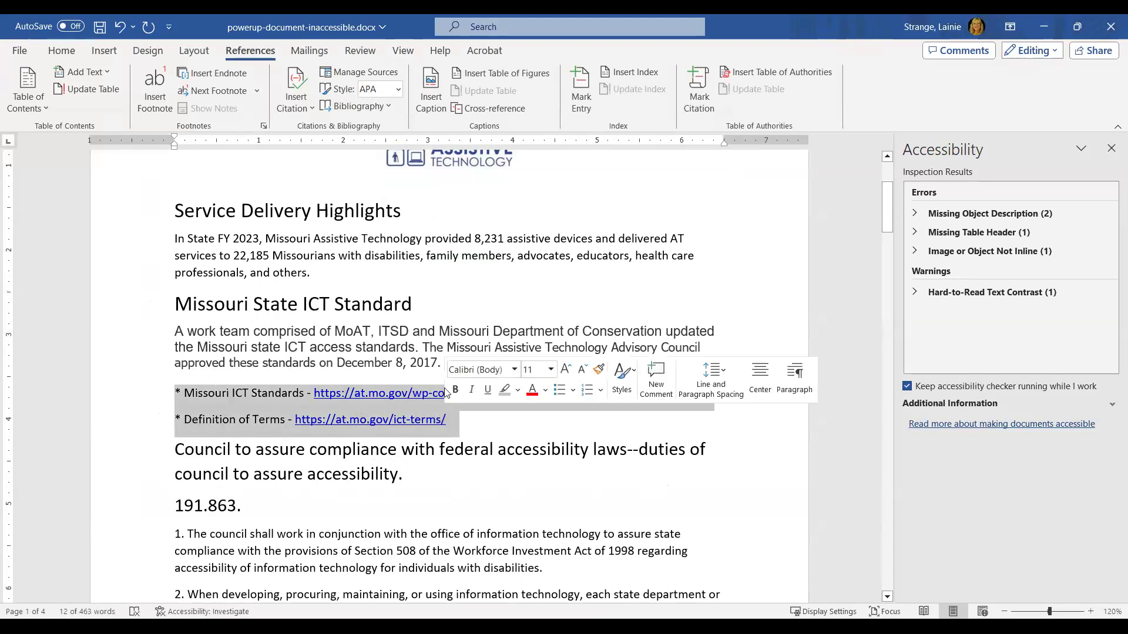
click(62, 50)
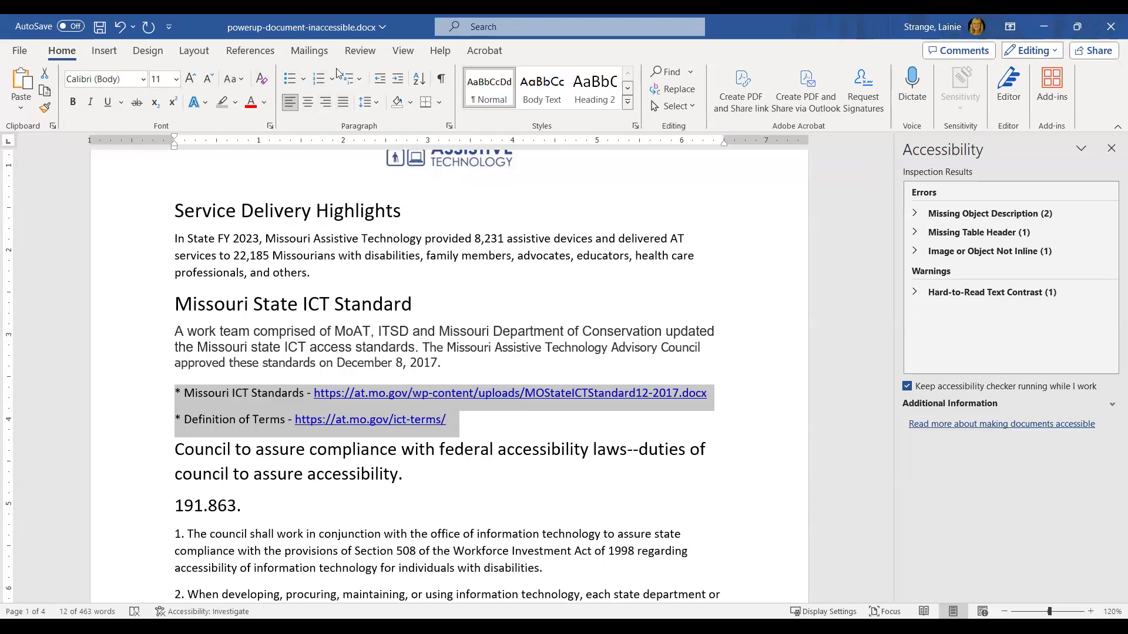
click(290, 80)
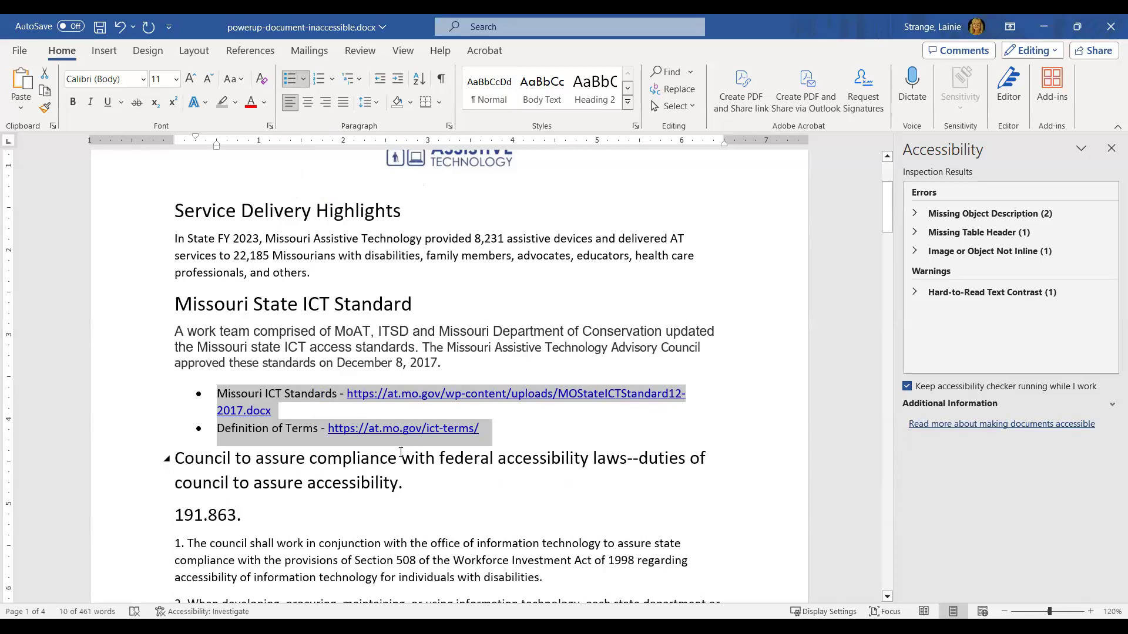
- Convert the three manually numbered paragraphs under "191.863." into an automatic numbered list
scroll(402, 453, down, 5)
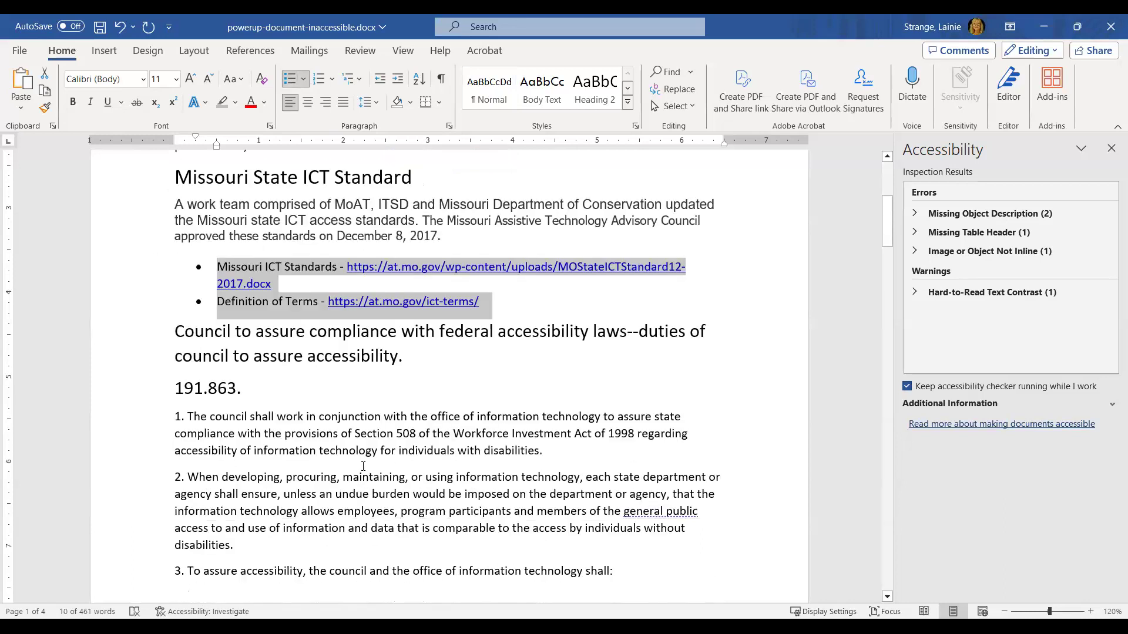
click(196, 350)
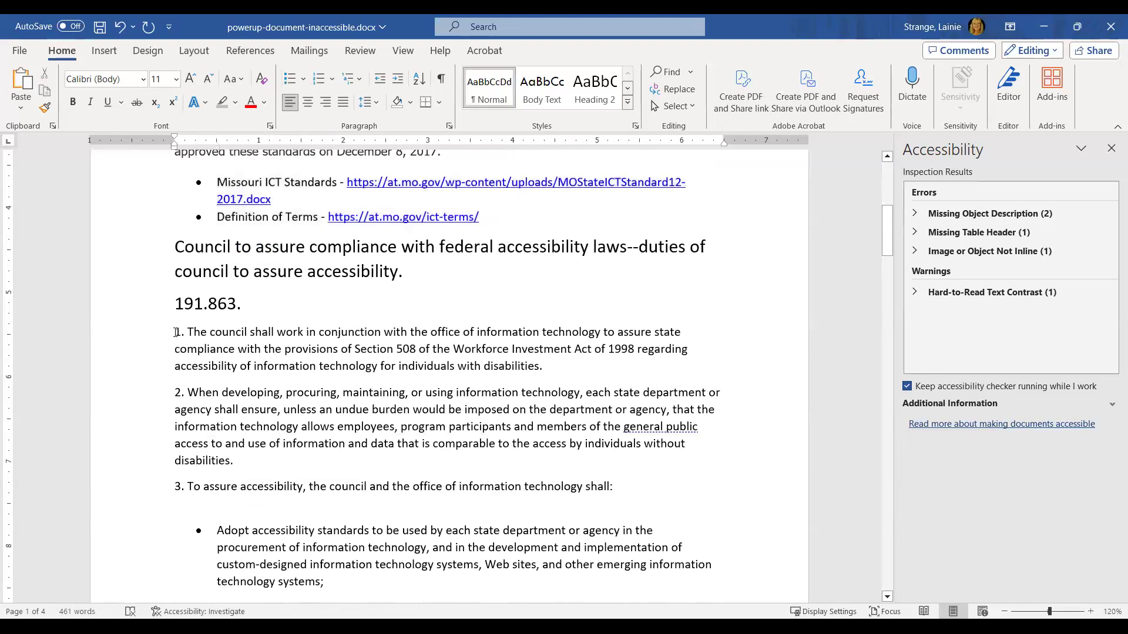
drag(174, 331, 641, 485)
scroll(544, 482, down, 5)
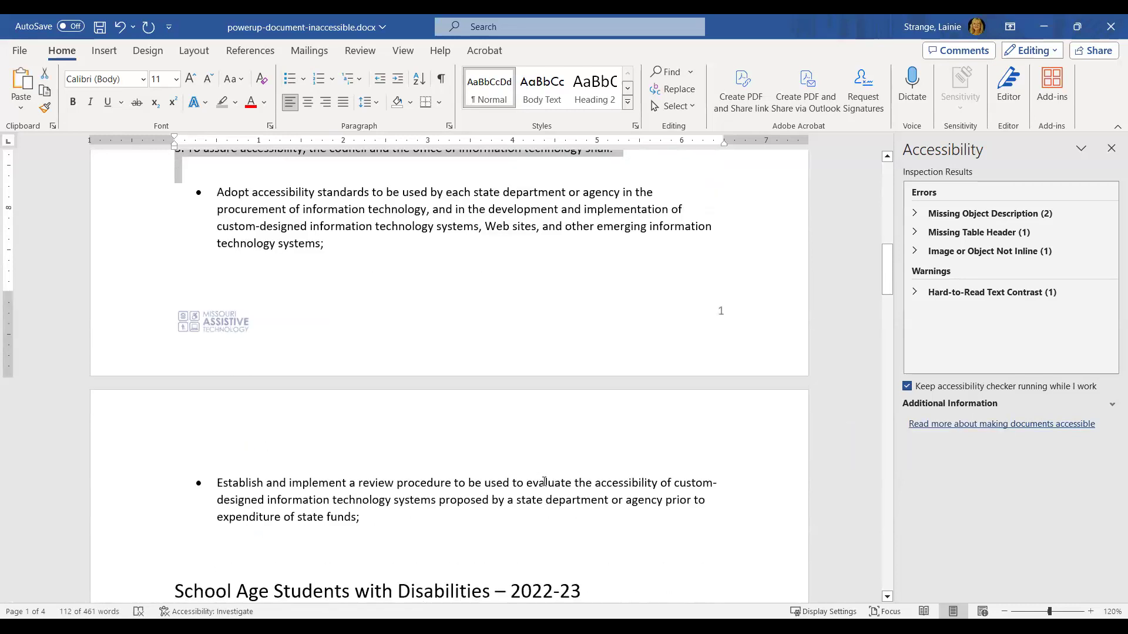
scroll(544, 482, up, 5)
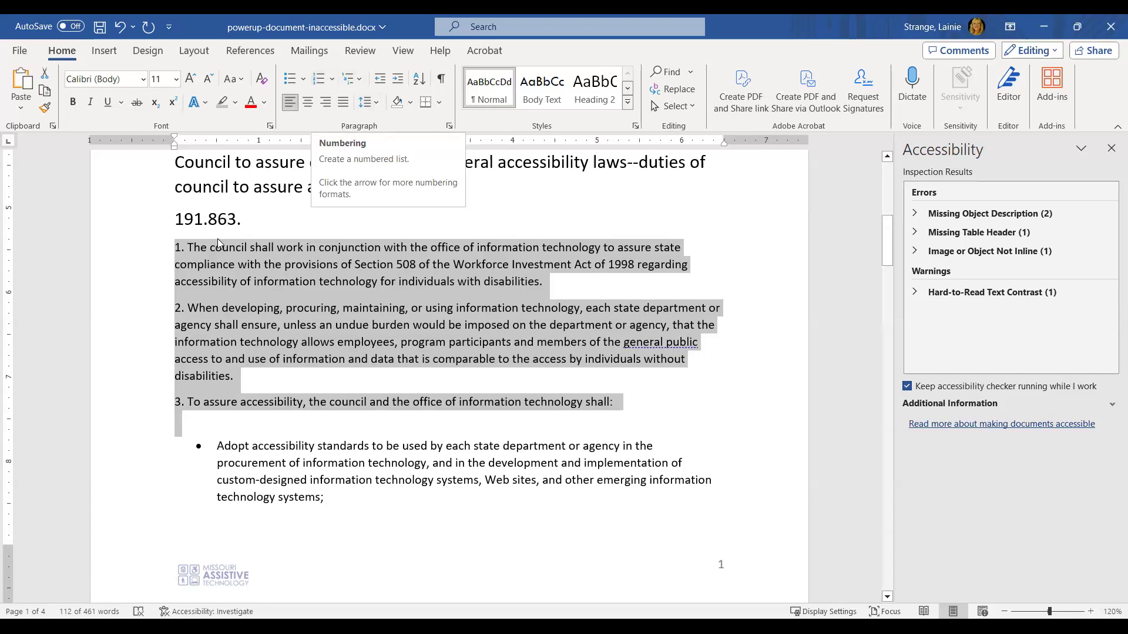
click(170, 249)
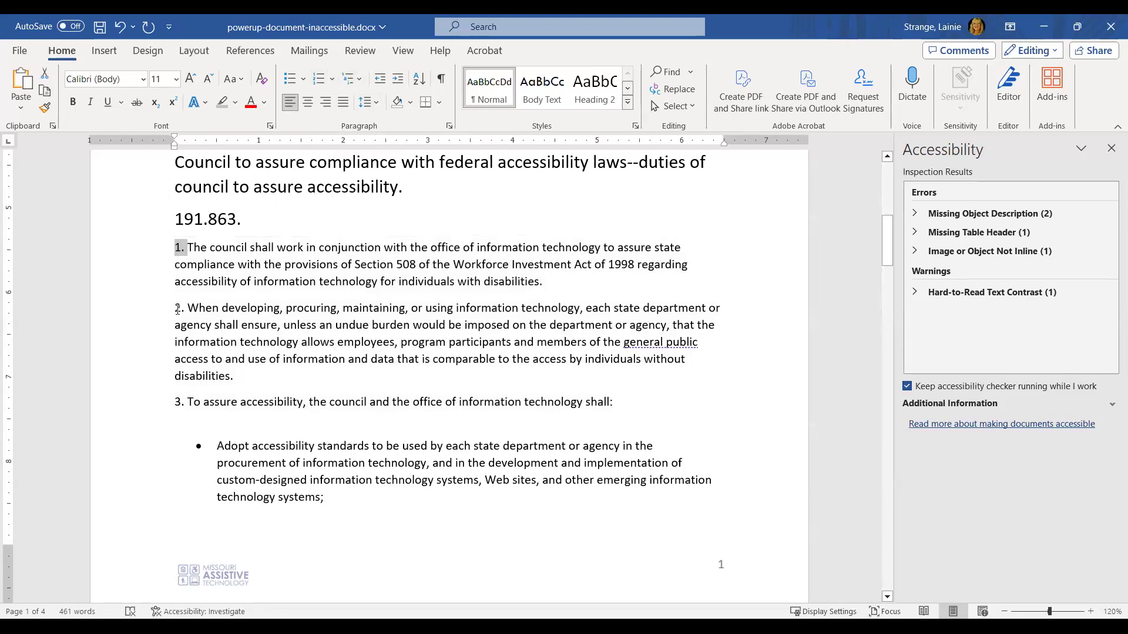
drag(176, 247, 547, 390)
drag(633, 396, 635, 385)
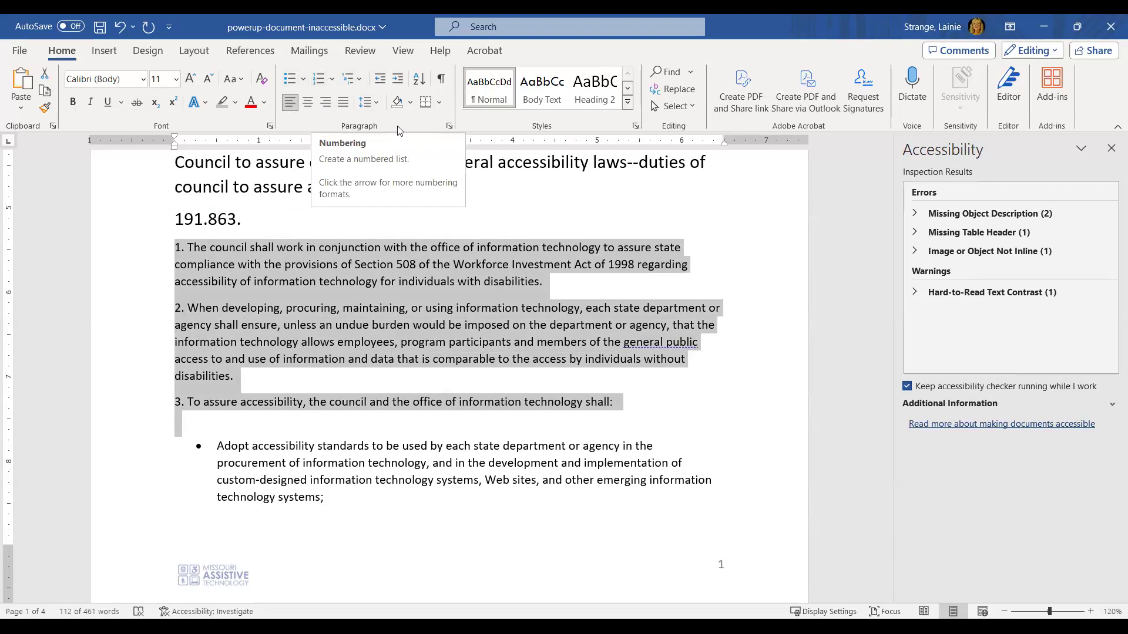
click(318, 79)
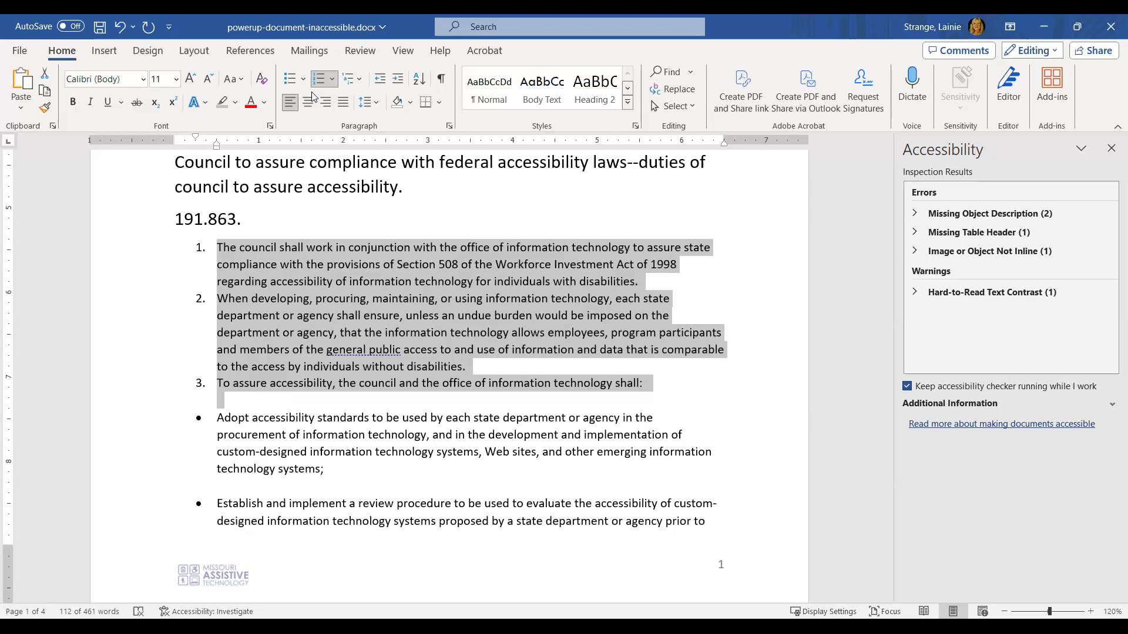
- Decrease the indent of the three-item numbered list under "191.863." by one level
click(380, 81)
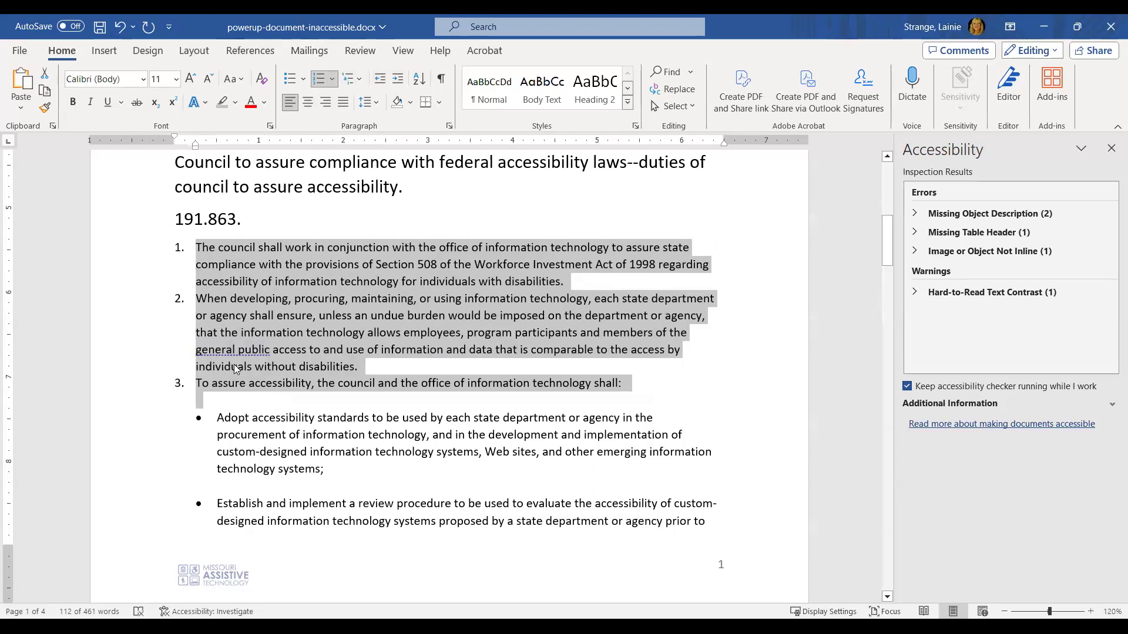
click(237, 367)
- Examine the bulleted items beneath "To assure accessibility, the council and the office of information technology shall:" and their continuation onto page 2
drag(217, 418, 721, 531)
scroll(453, 464, down, 5)
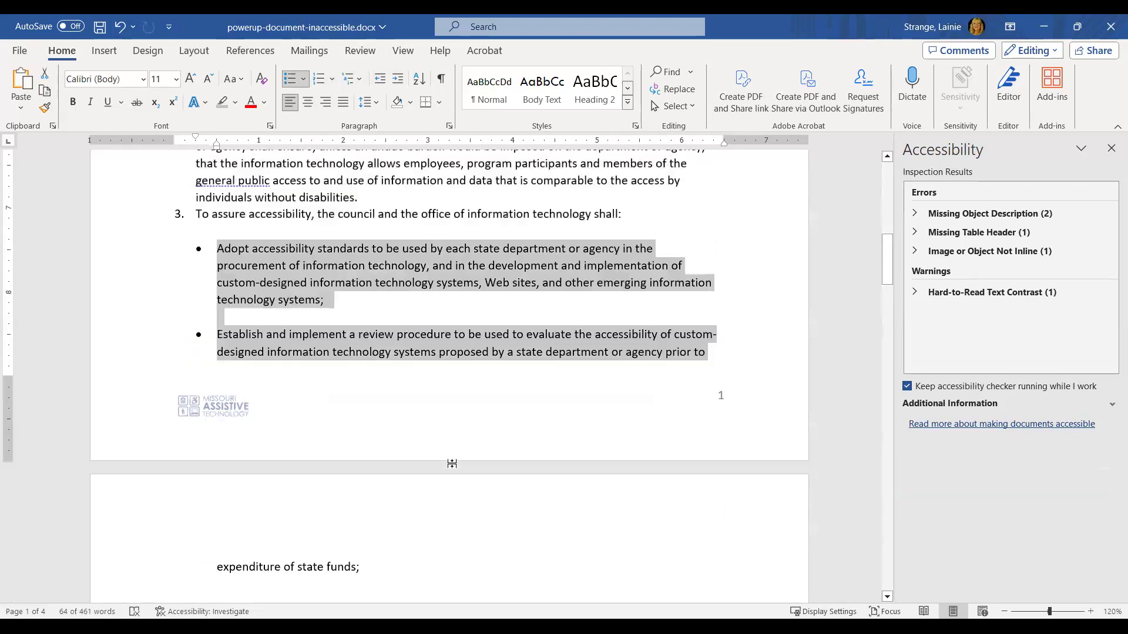
scroll(454, 464, up, 1)
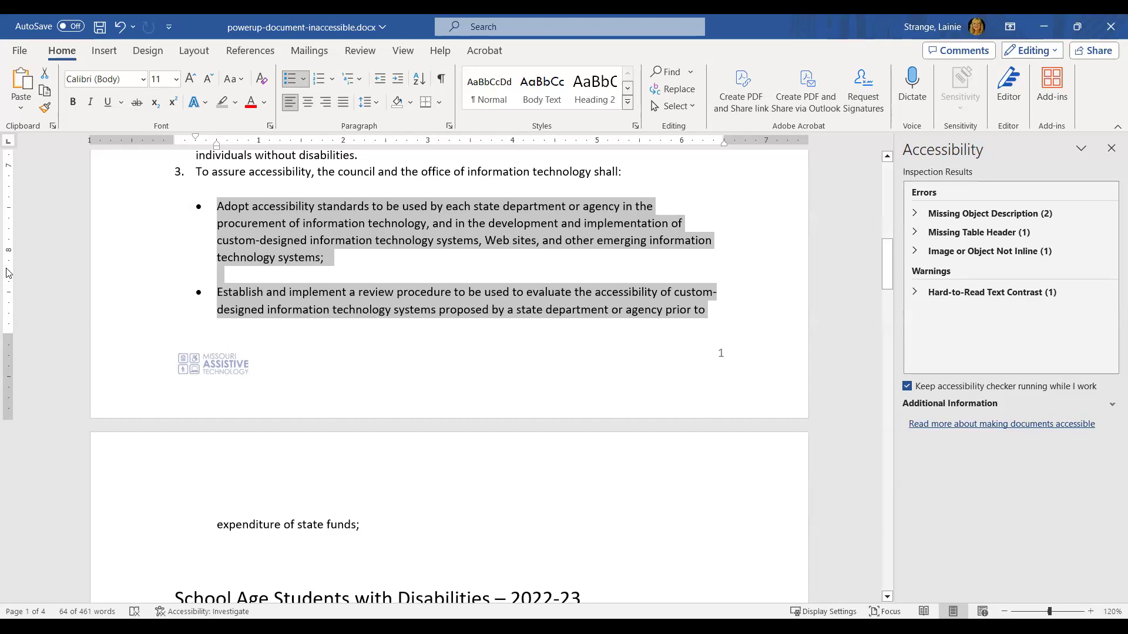
scroll(372, 321, up, 3)
scroll(370, 319, up, 2)
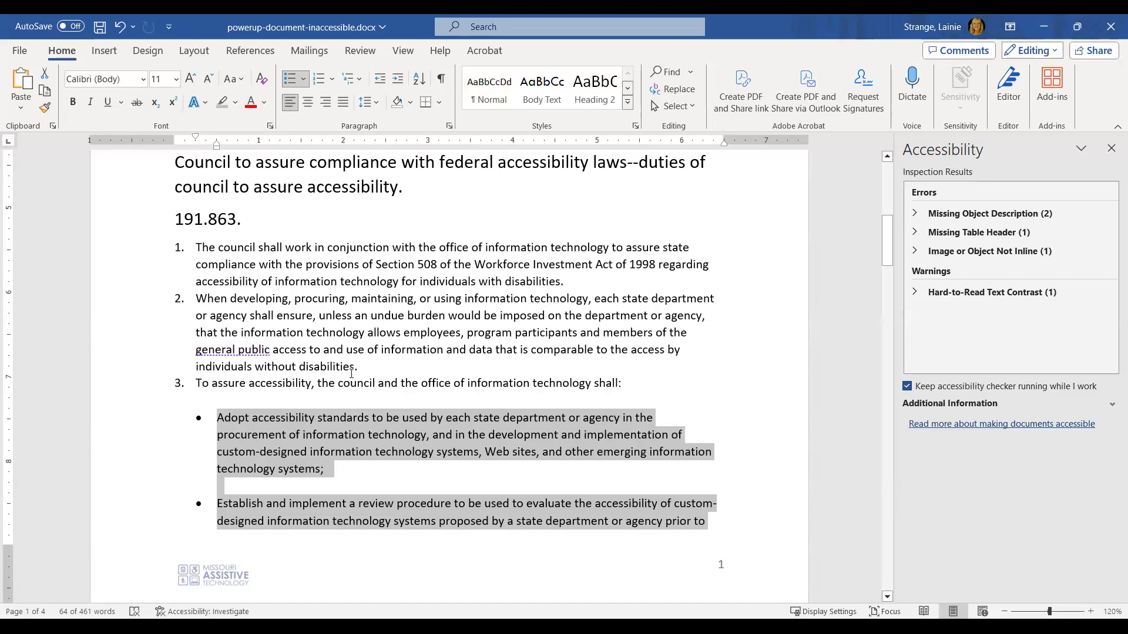
scroll(351, 373, down, 6)
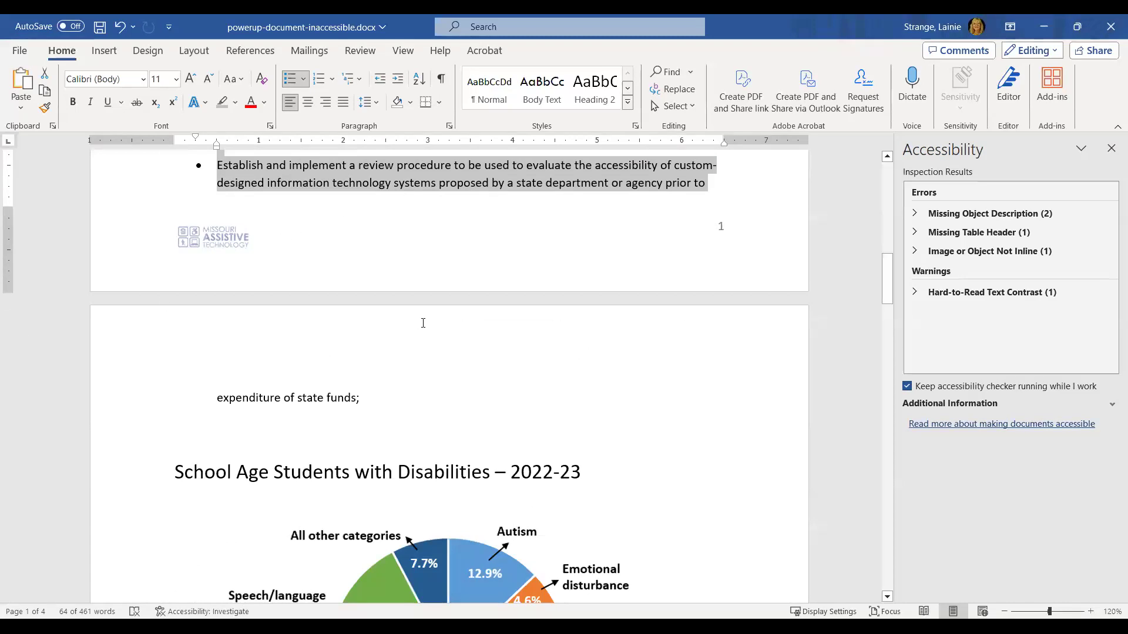
scroll(423, 323, up, 10)
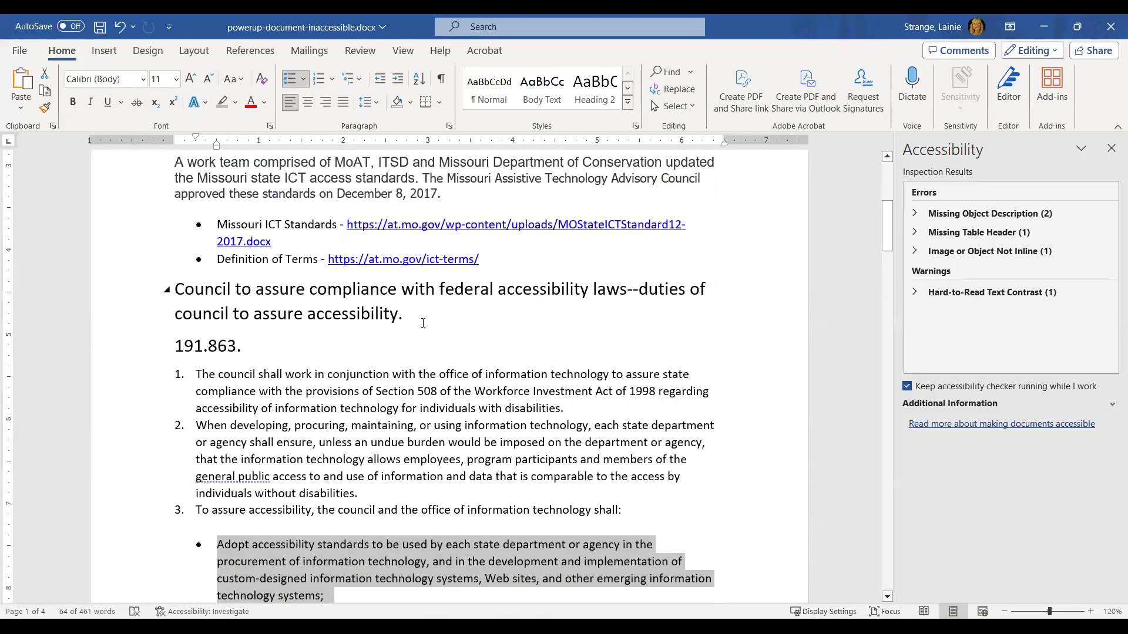
- Copy the raw web address after "Missouri ICT Standards" and remove it from the bullet
scroll(423, 322, up, 2)
scroll(423, 323, up, 2)
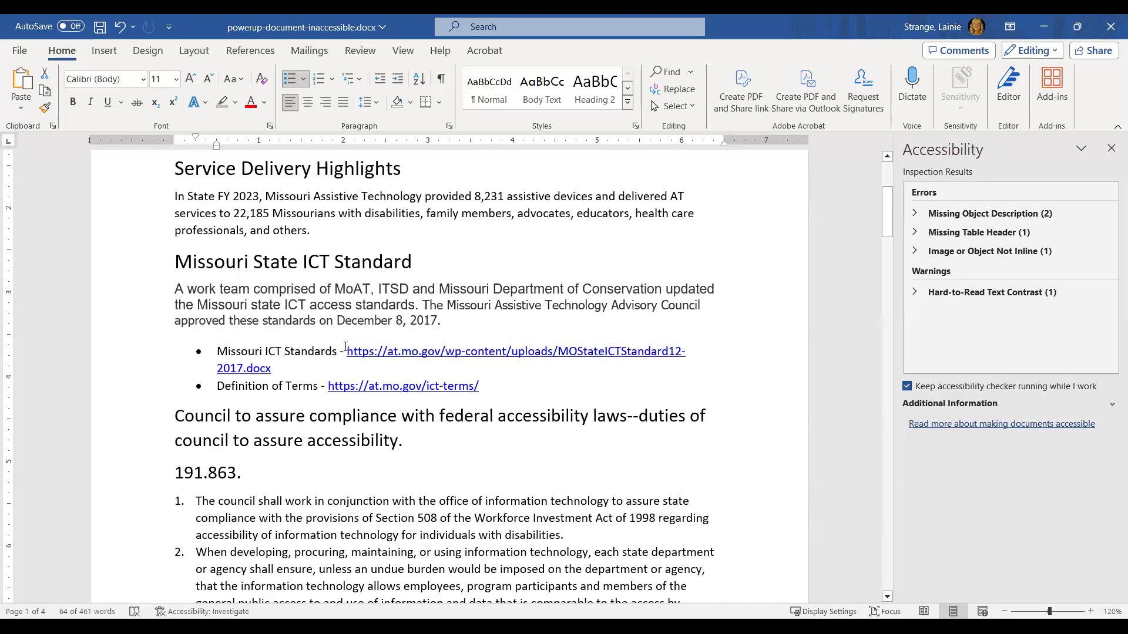
double_click(285, 364)
key(ctrl+c)
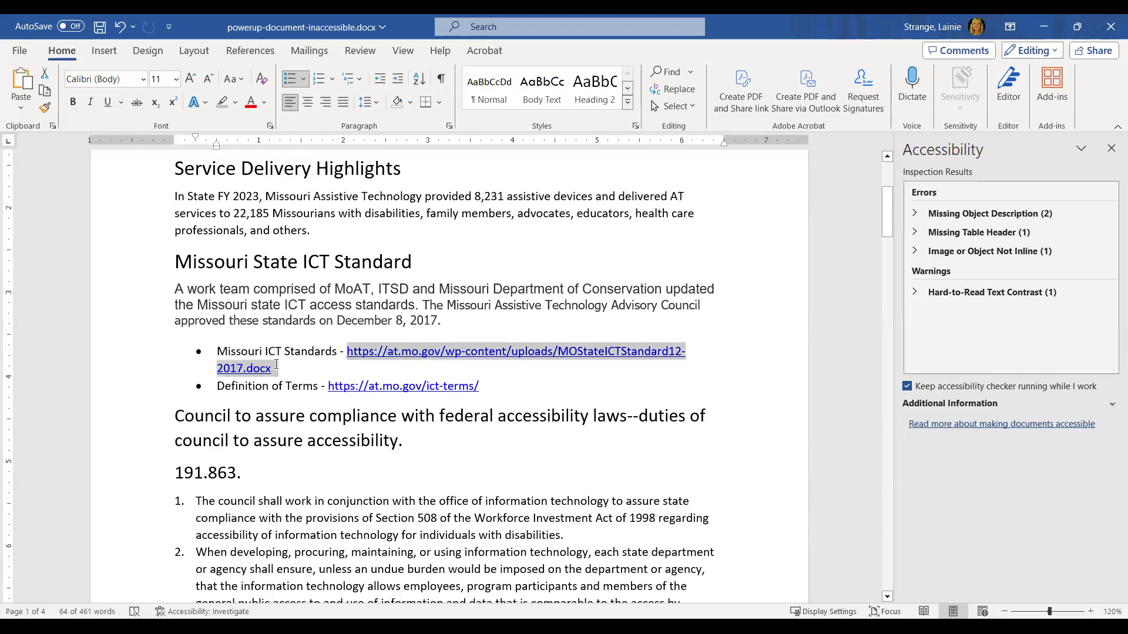
key(Delete)
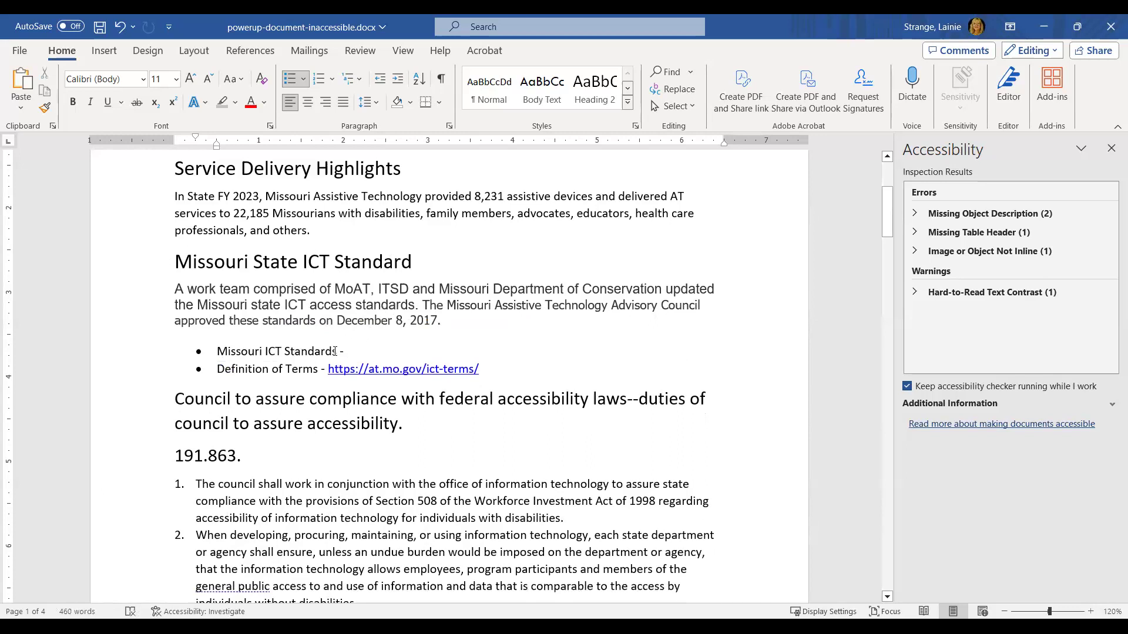
drag(336, 350, 220, 353)
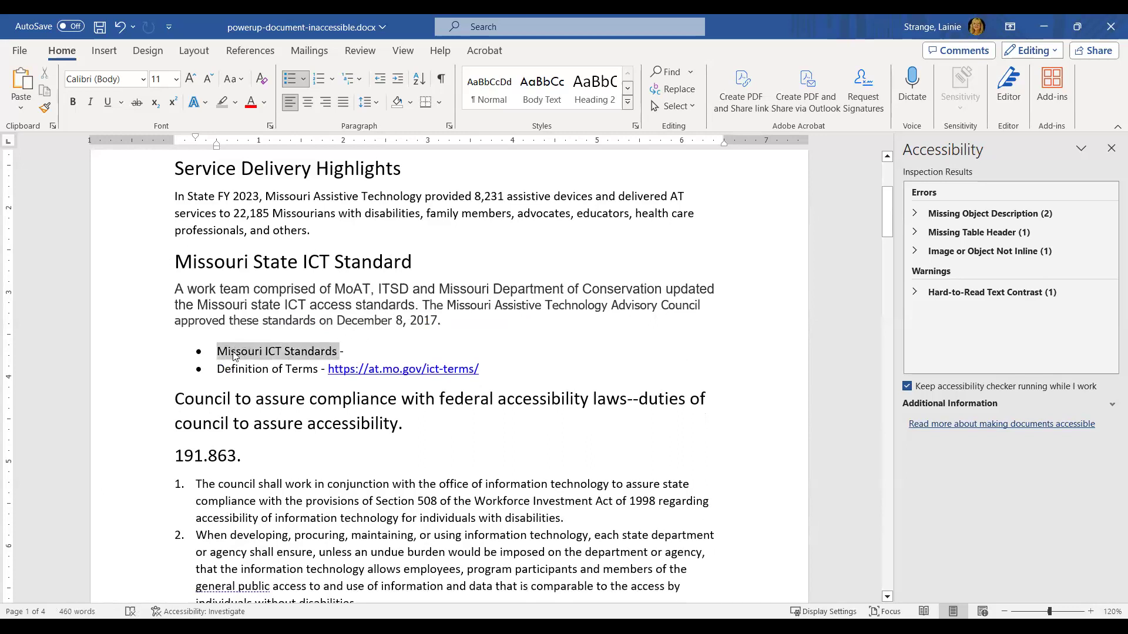
right_click(292, 357)
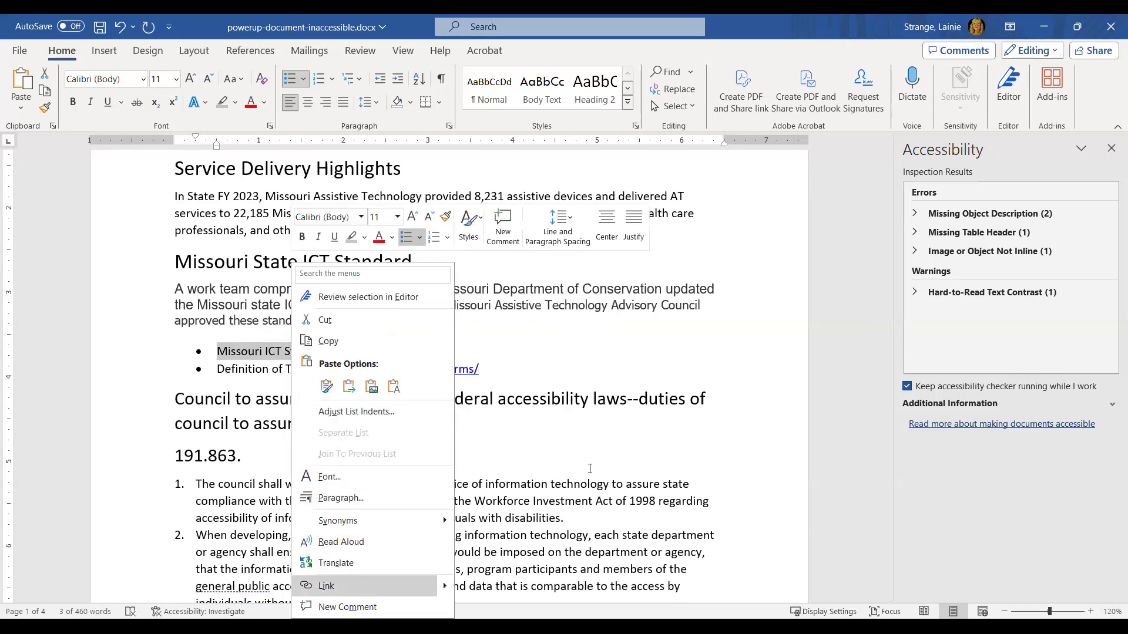
click(361, 585)
key(ctrl+v)
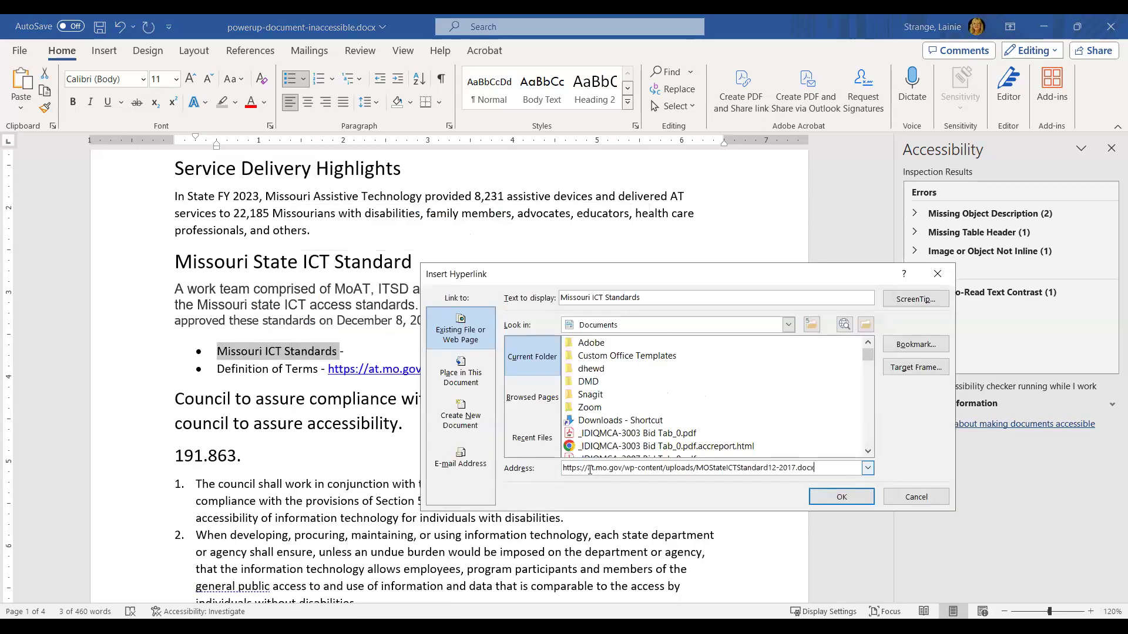
click(842, 493)
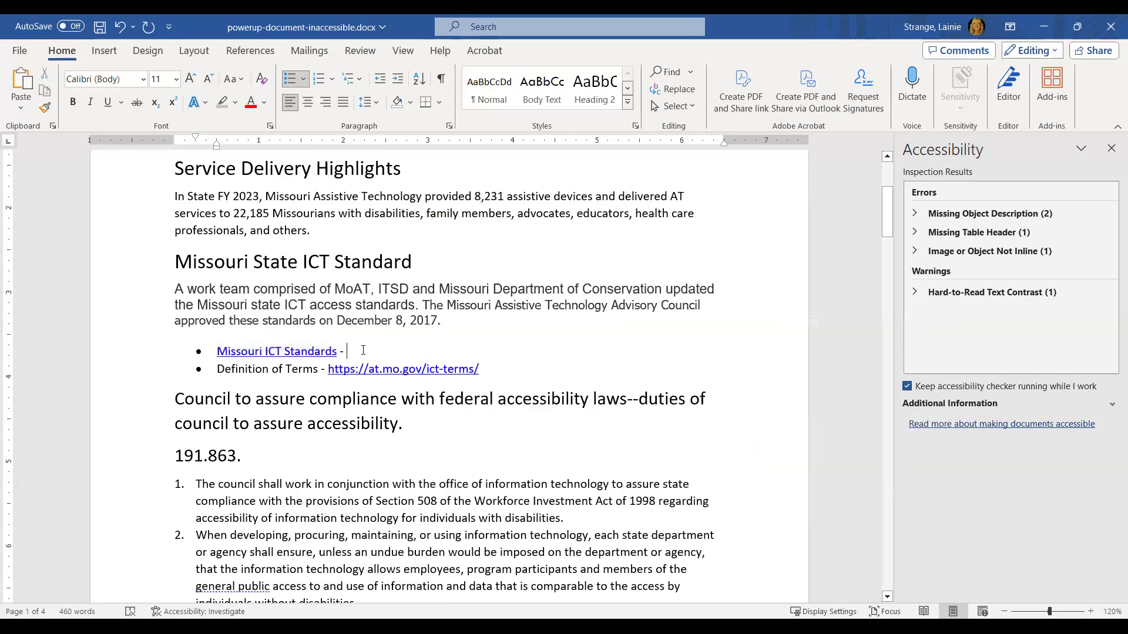
key(BackSpace)
drag(471, 369, 327, 370)
key(Delete)
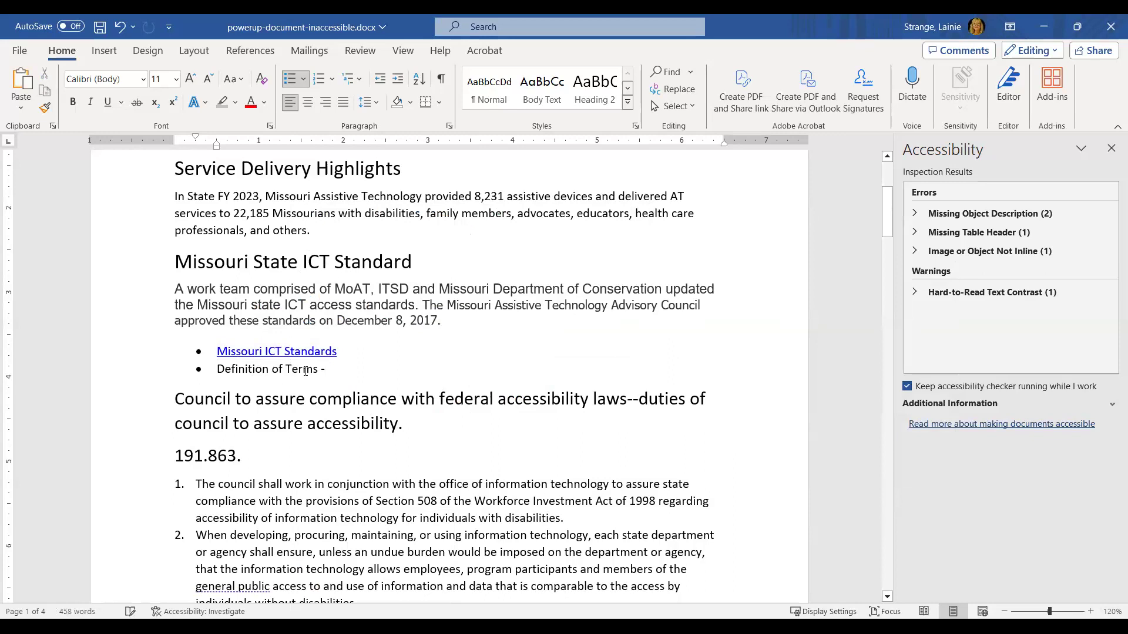
drag(320, 368, 243, 370)
right_click(243, 370)
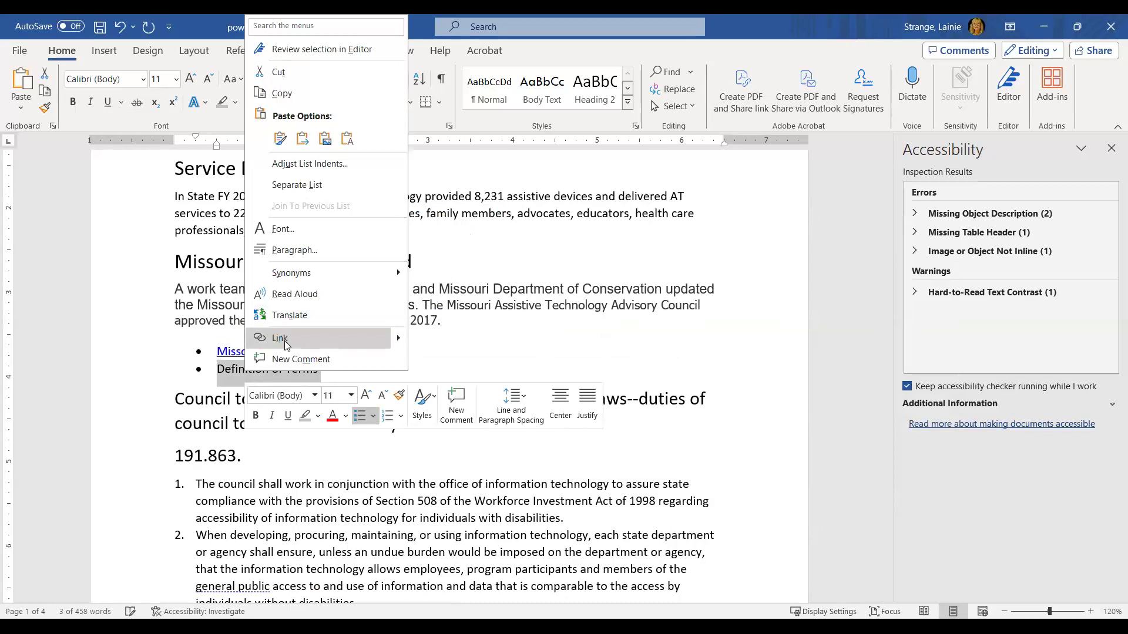
click(284, 341)
click(841, 496)
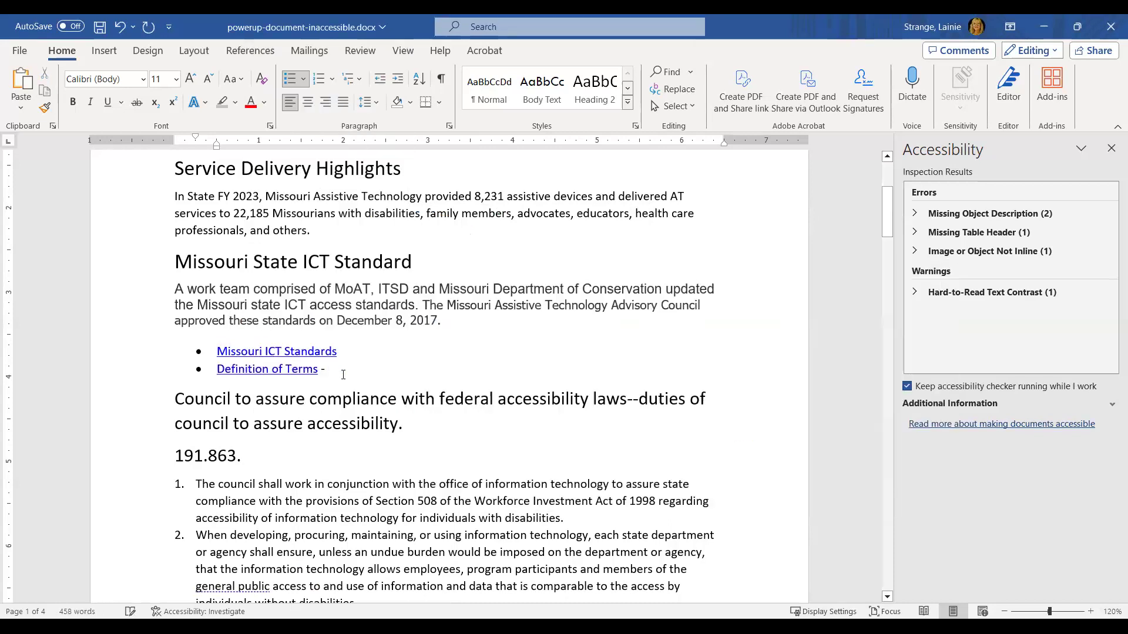
click(337, 368)
key(BackSpace)
- Mark the Missouri Assistive Technology logo below the document's main heading as decorative in its alt text settings
scroll(481, 421, down, 12)
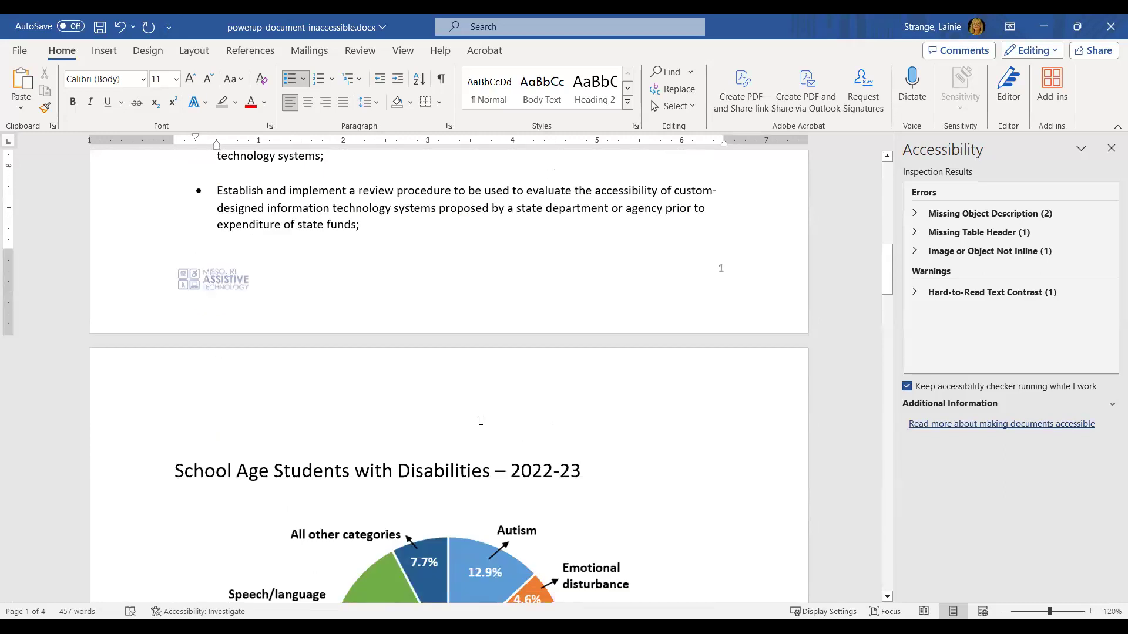
scroll(481, 421, up, 12)
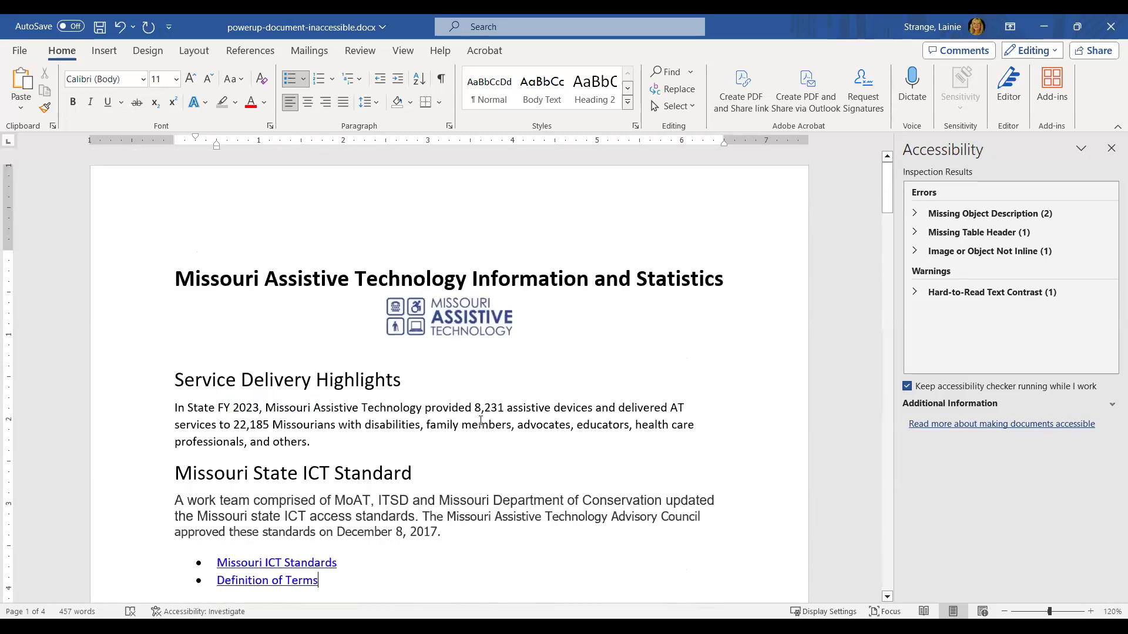
click(464, 329)
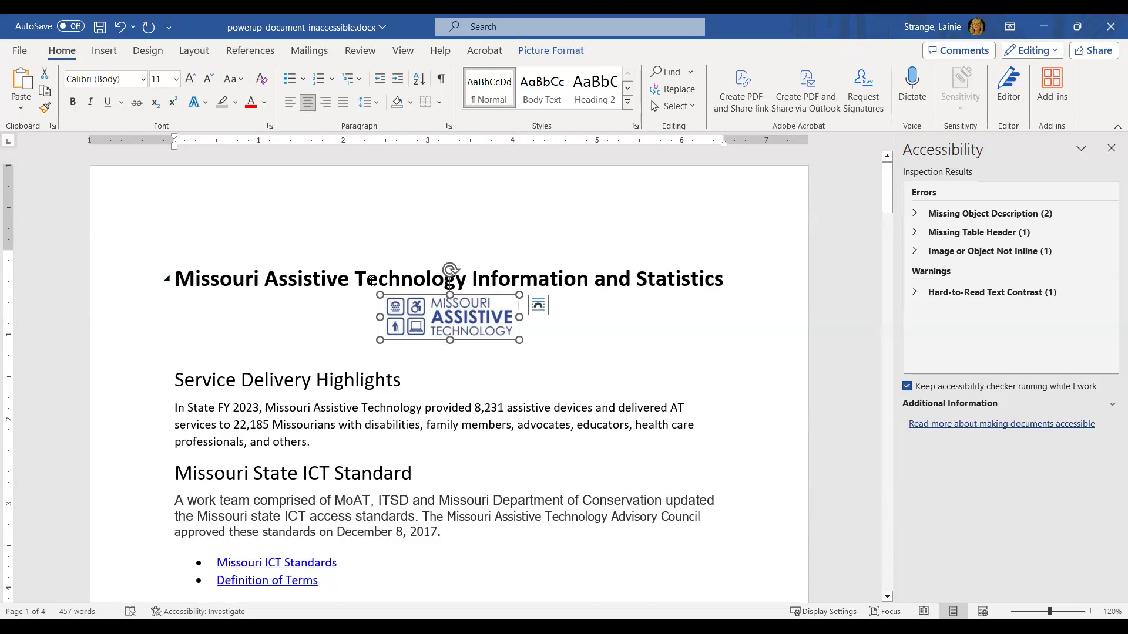
right_click(473, 329)
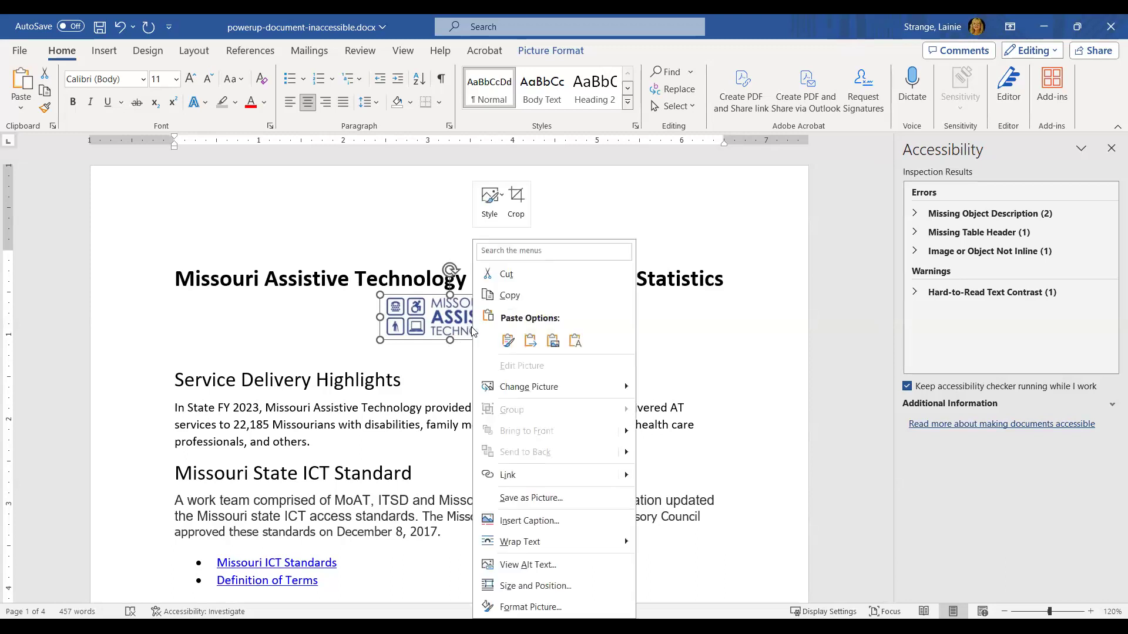
click(550, 566)
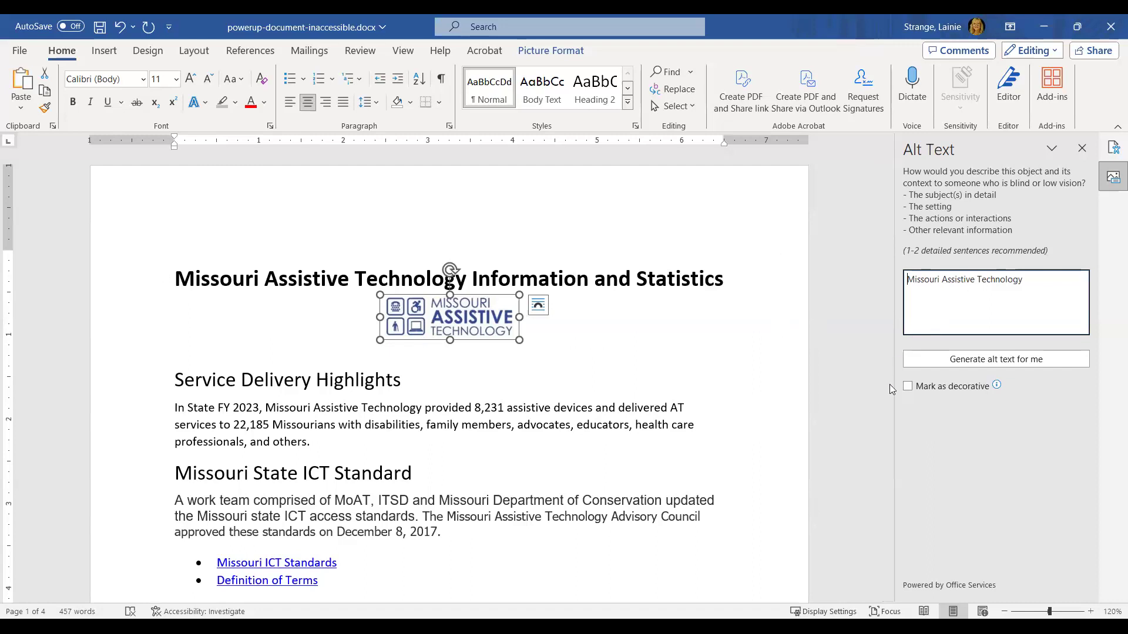
click(908, 387)
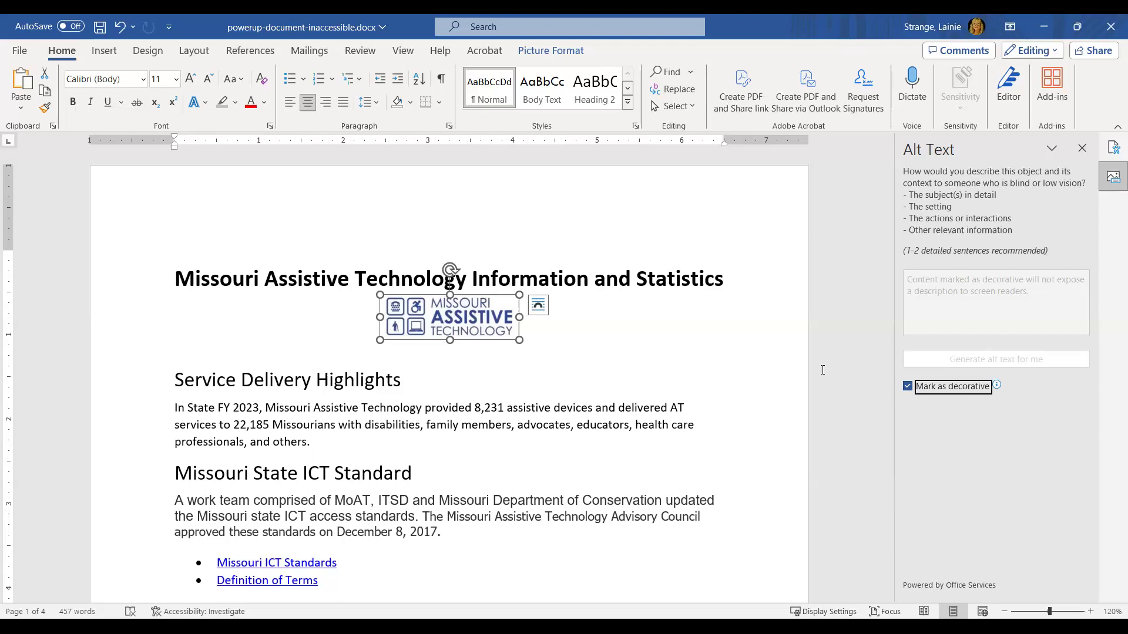
- Open the page 1 footer to inspect its logo and page number, and return to the body text
scroll(523, 484, down, 3)
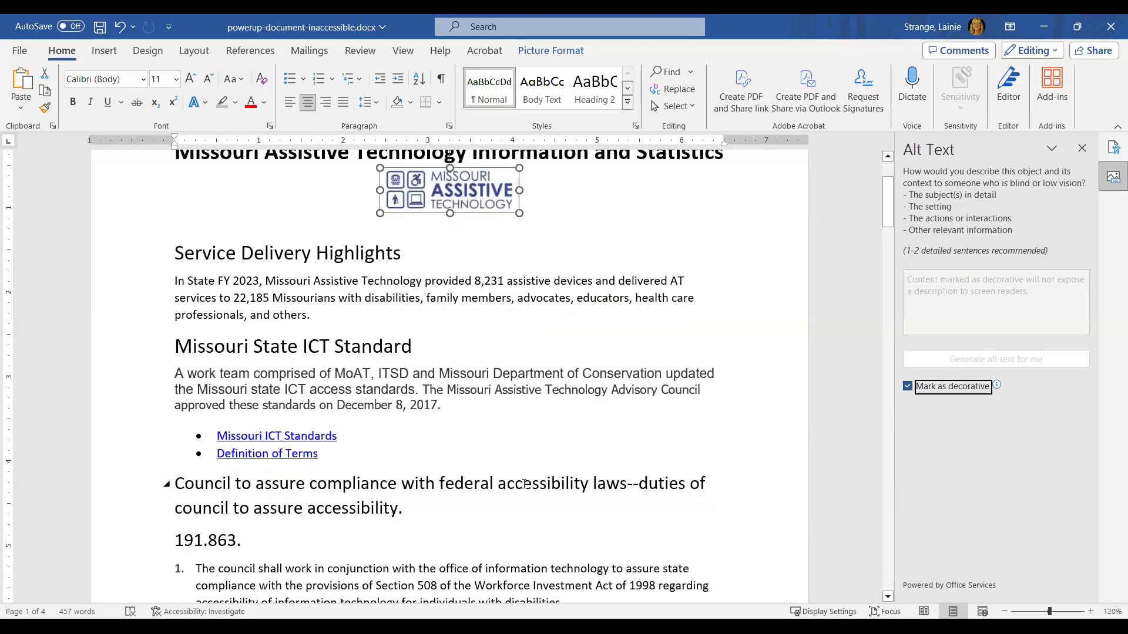
scroll(500, 479, down, 10)
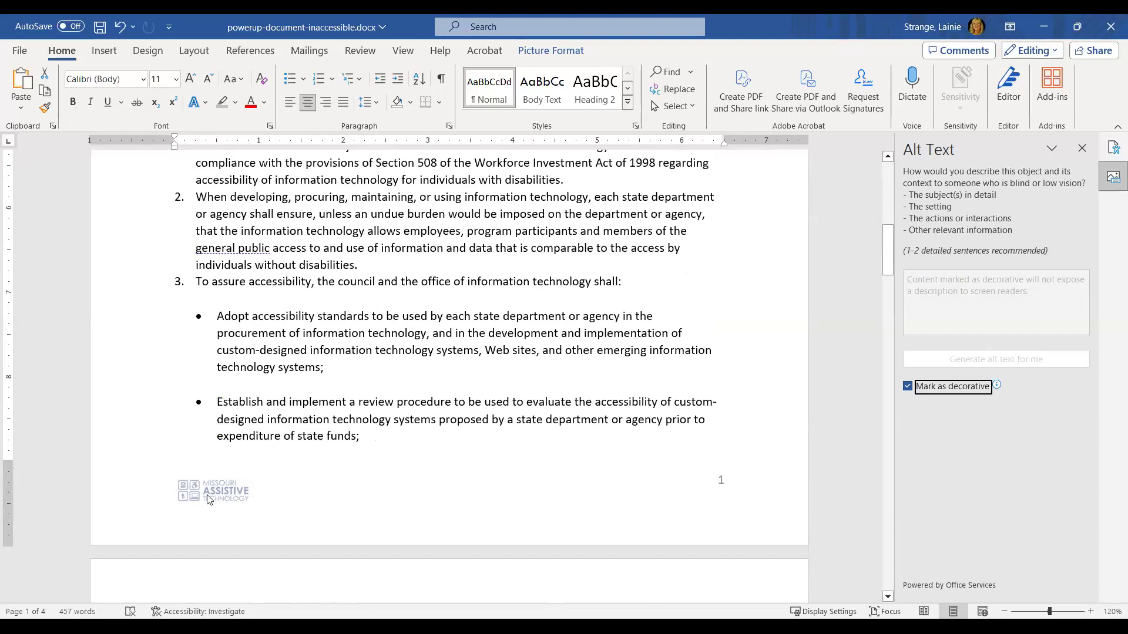
double_click(217, 483)
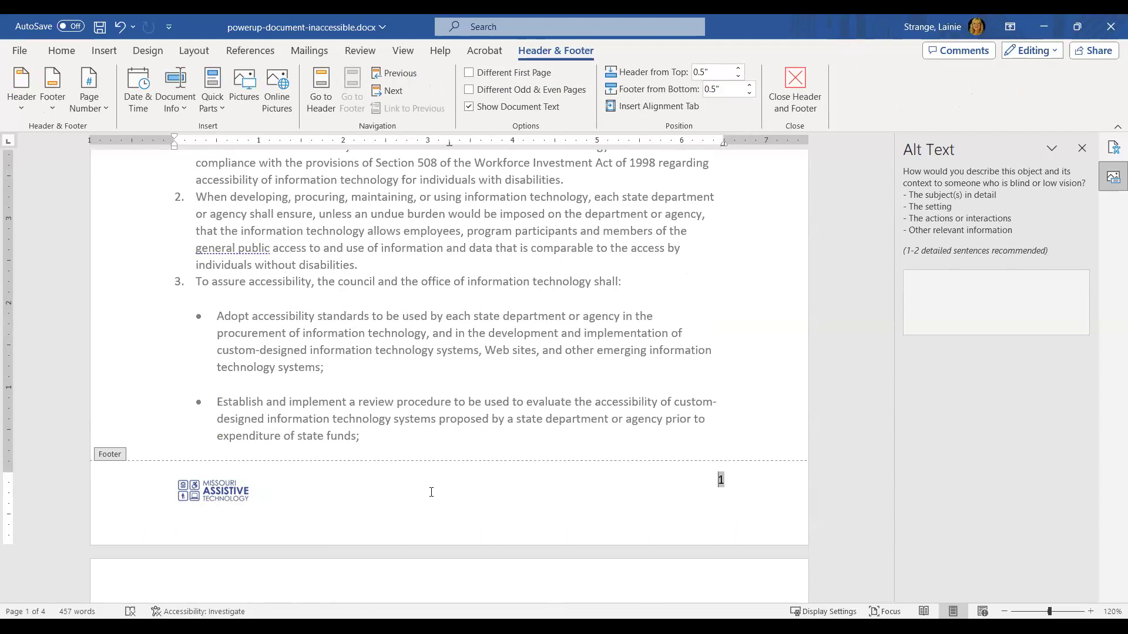
double_click(412, 435)
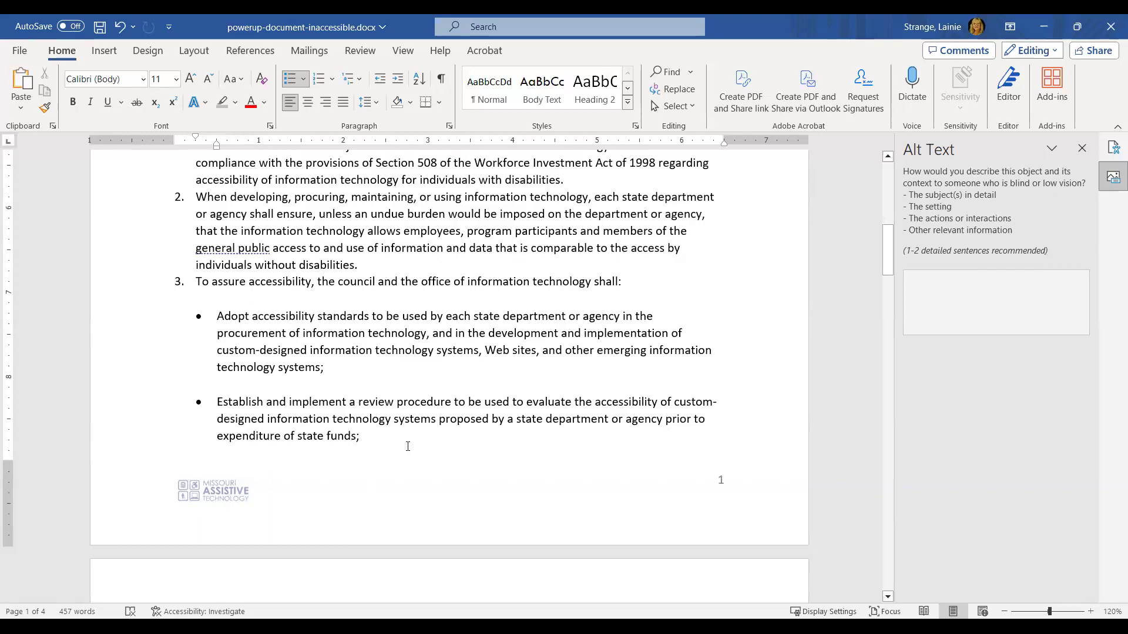
- Examine the School Age Students with Disabilities pie chart on page 2 and compare it with the data table beneath it
scroll(408, 446, down, 1)
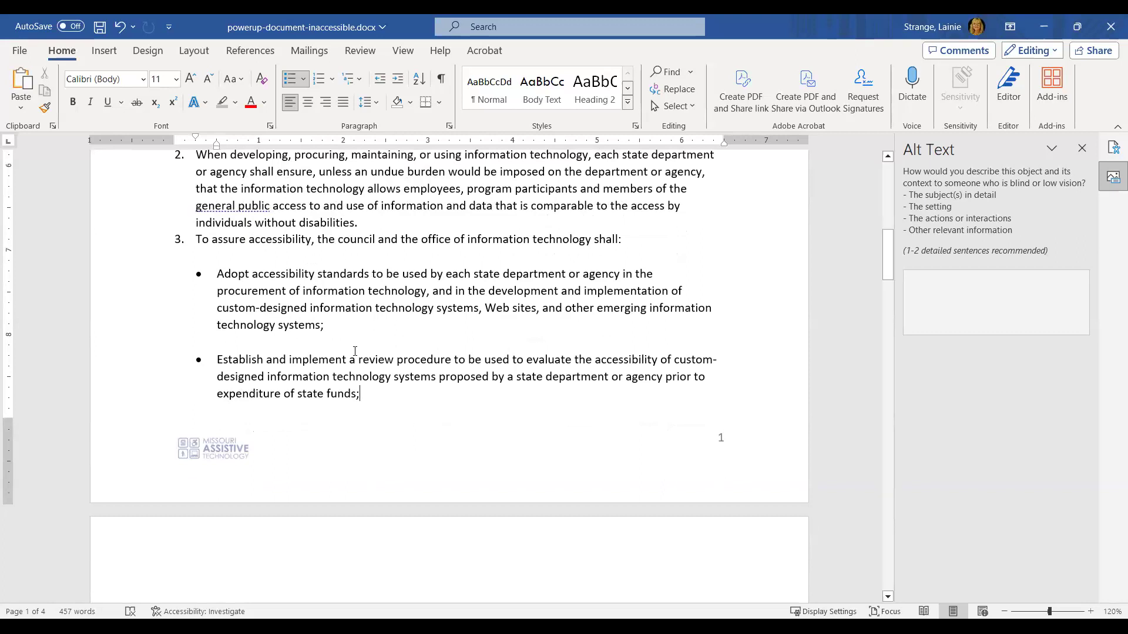
scroll(402, 405, down, 2)
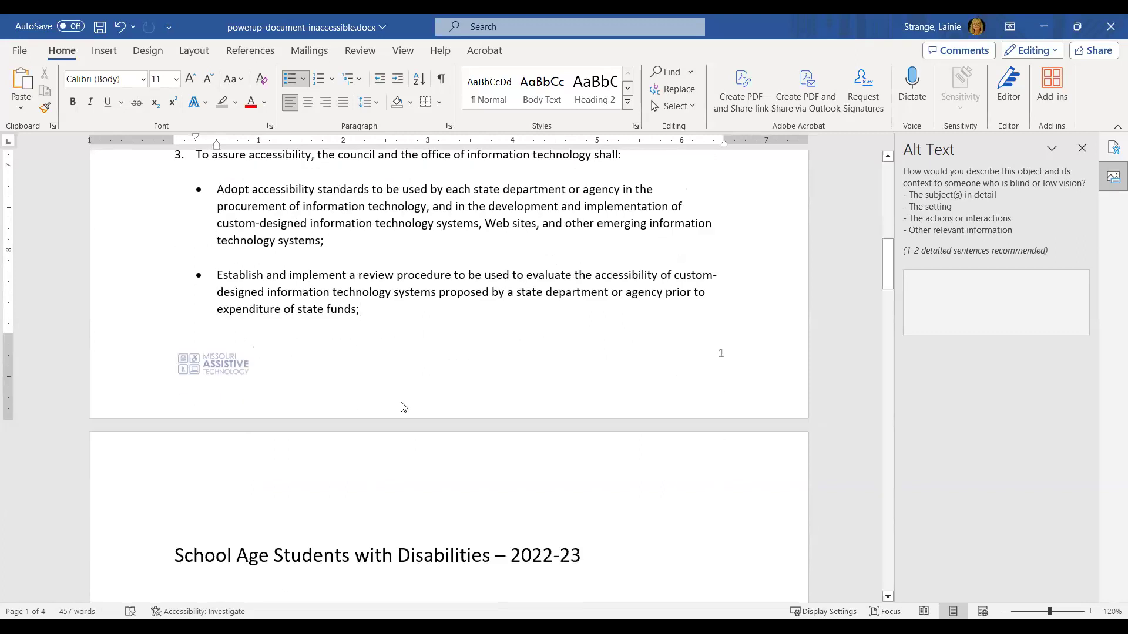
scroll(403, 407, down, 2)
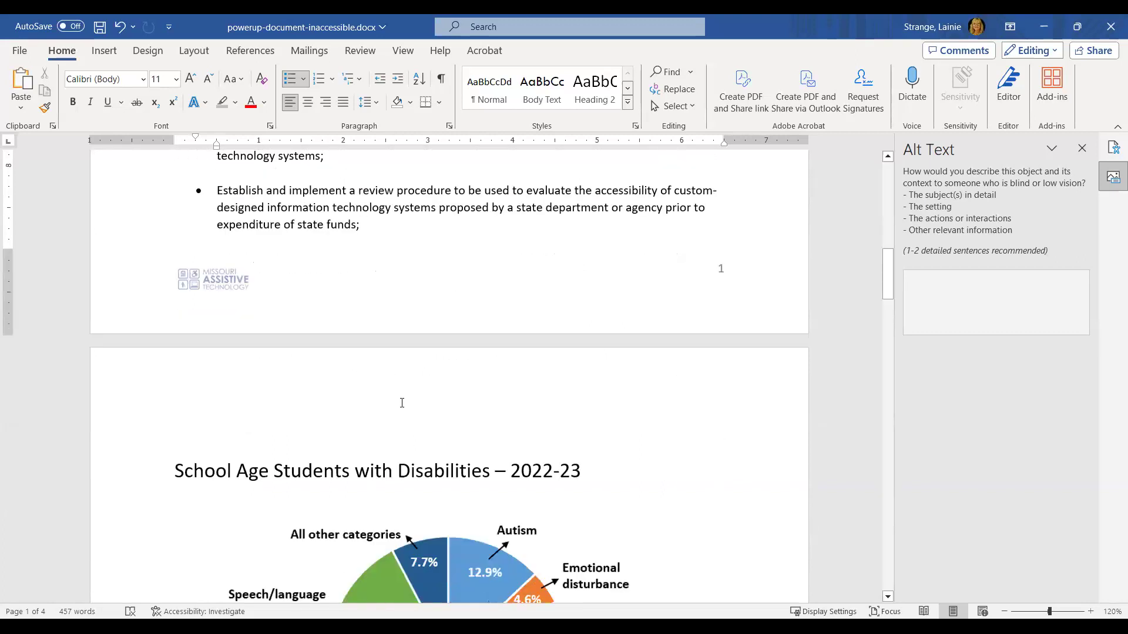
scroll(402, 403, down, 5)
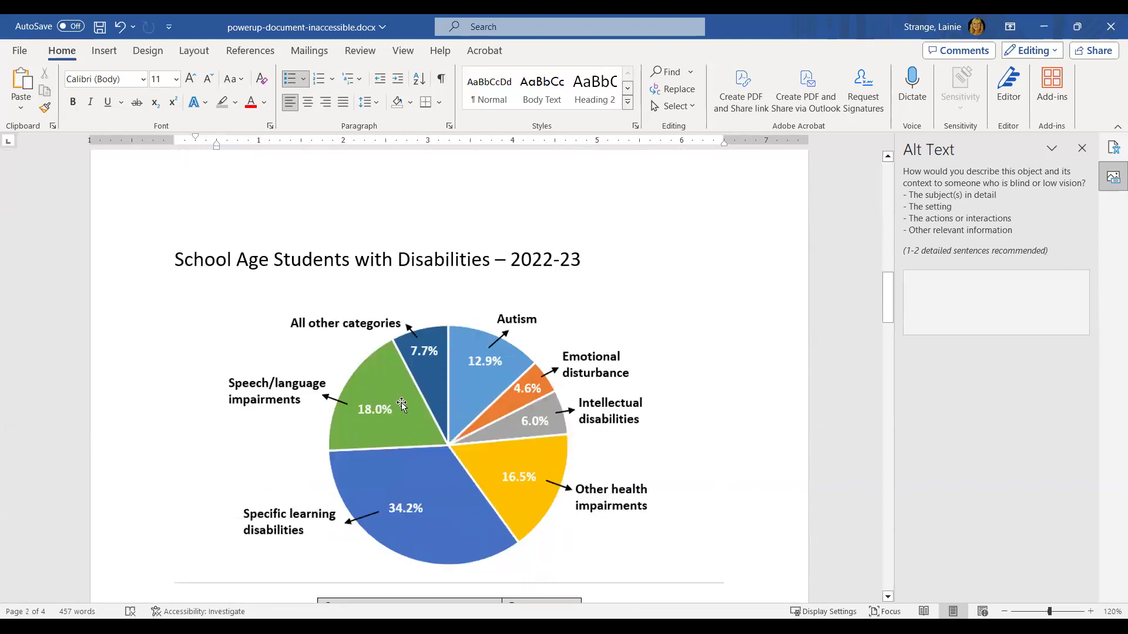
scroll(401, 403, down, 2)
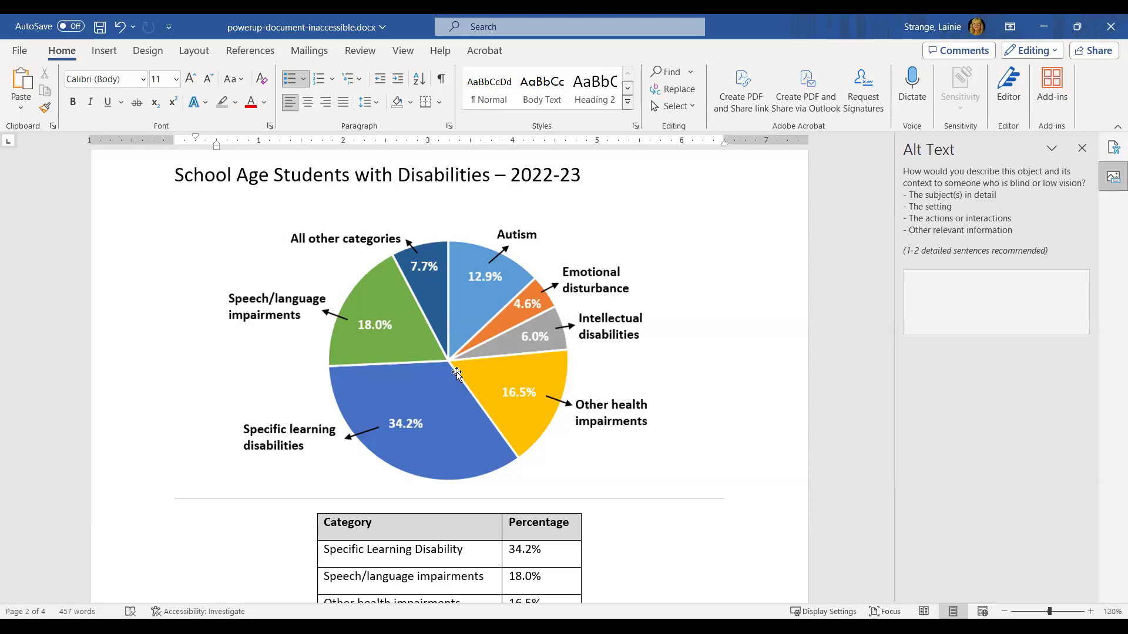
scroll(635, 418, down, 3)
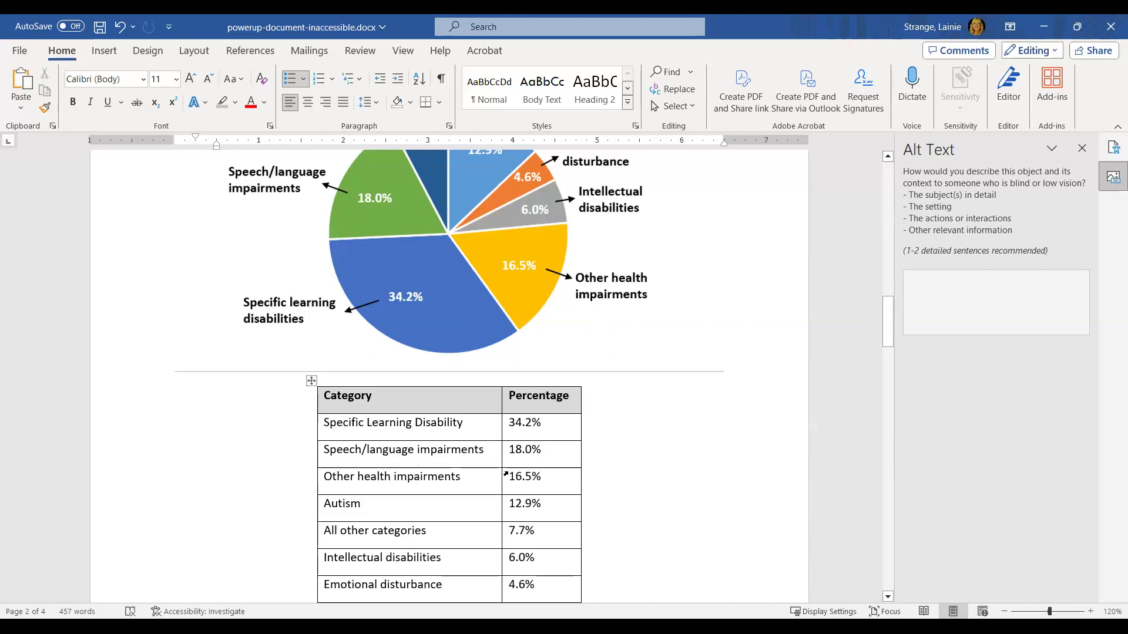
scroll(685, 337, up, 2)
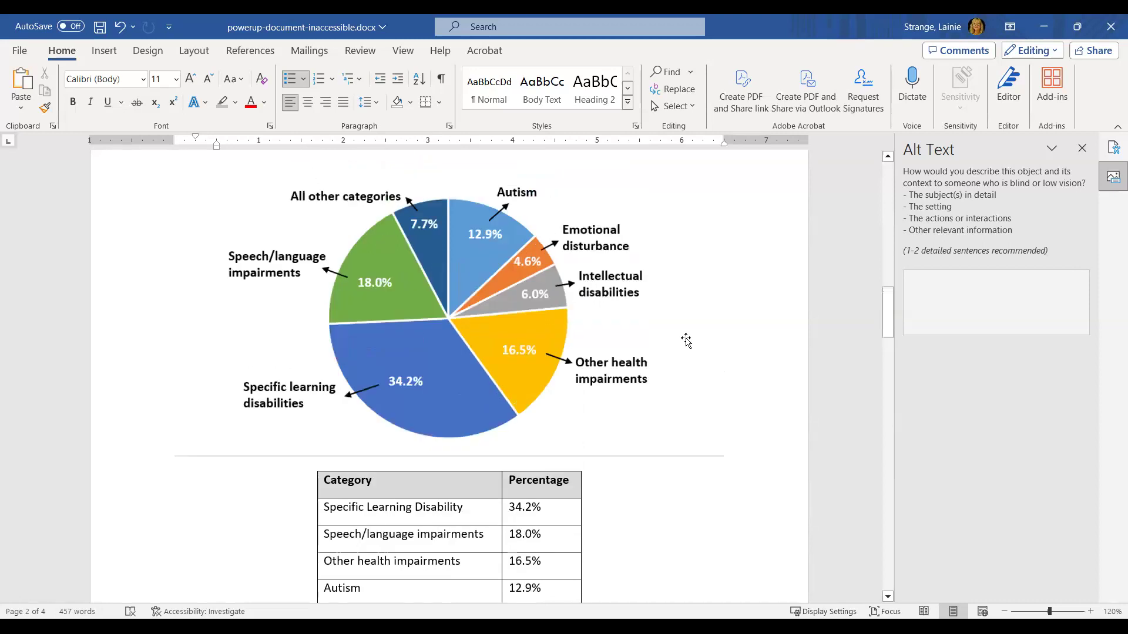
click(445, 320)
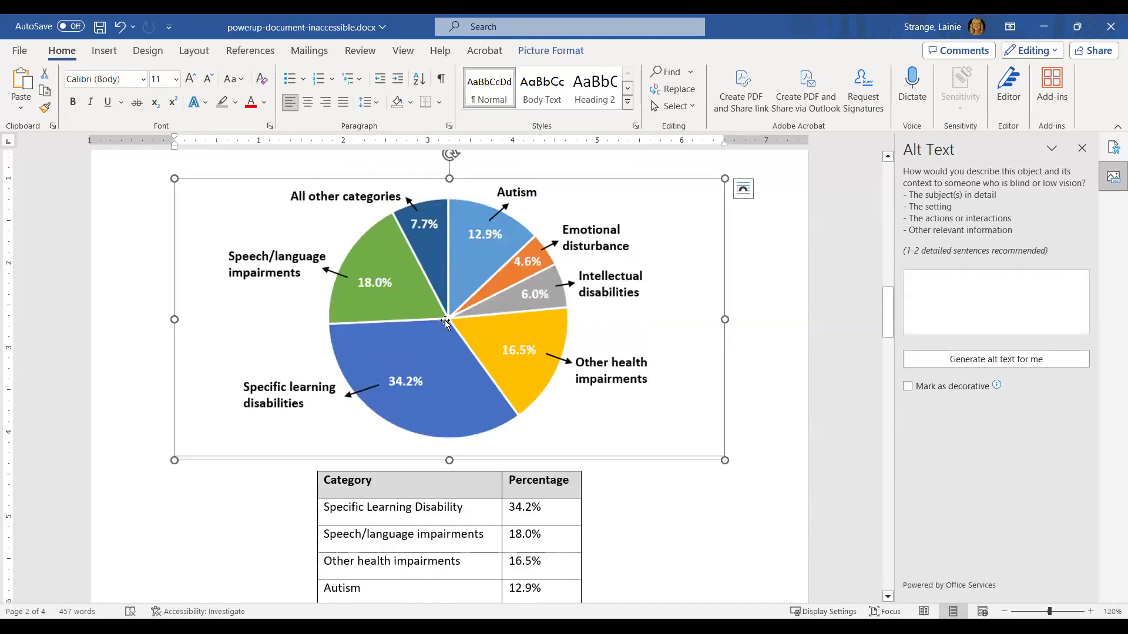
right_click(446, 320)
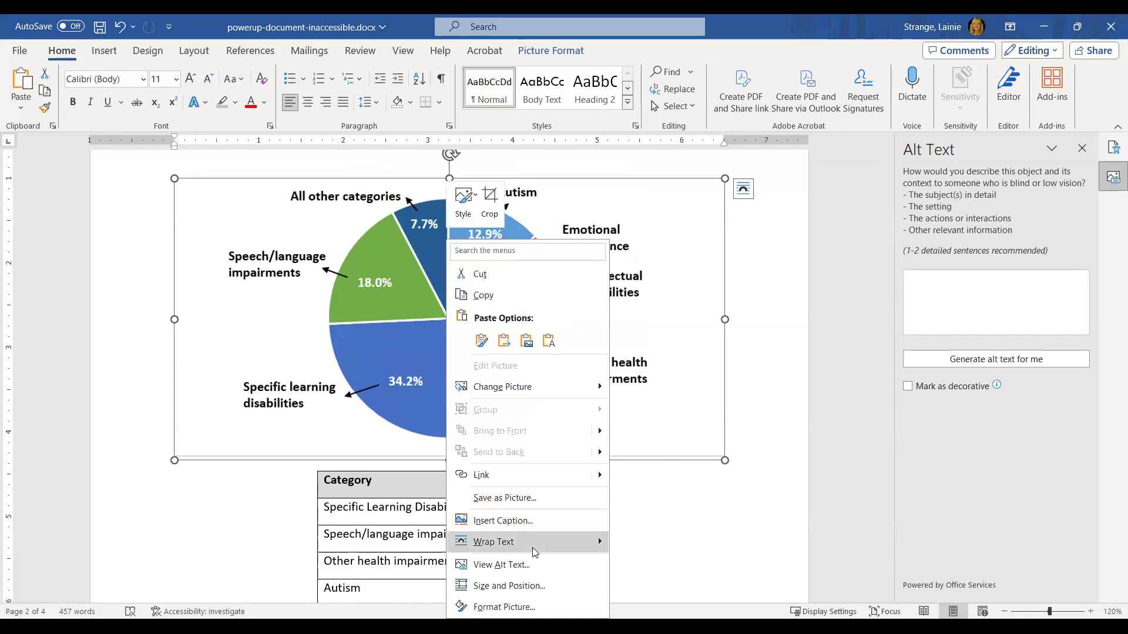
click(526, 568)
click(948, 288)
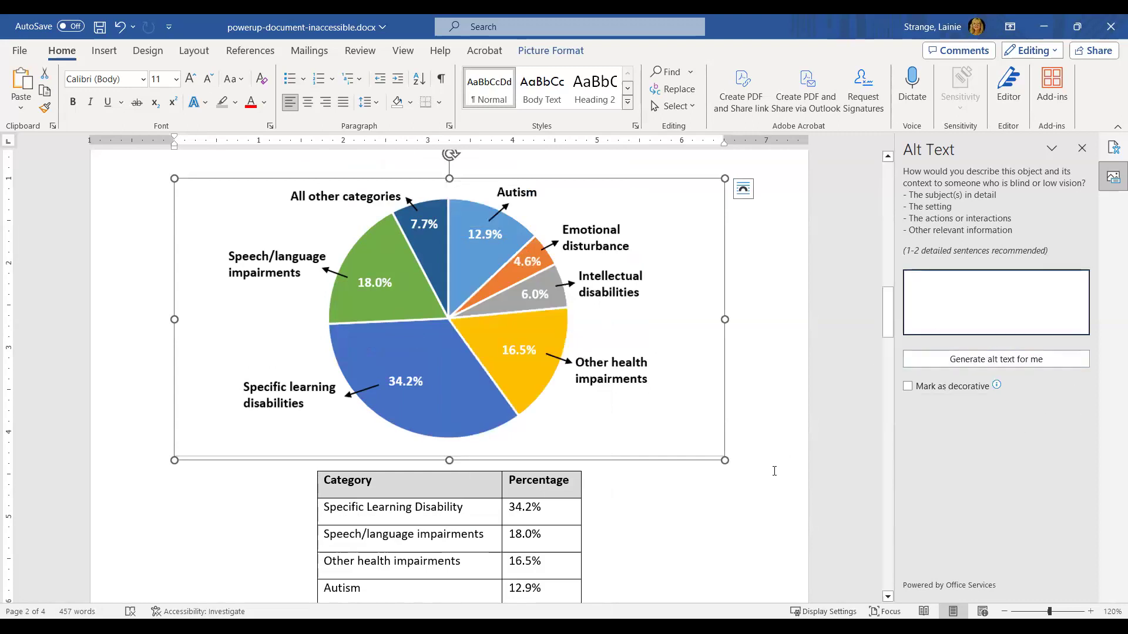
click(803, 386)
scroll(784, 391, up, 3)
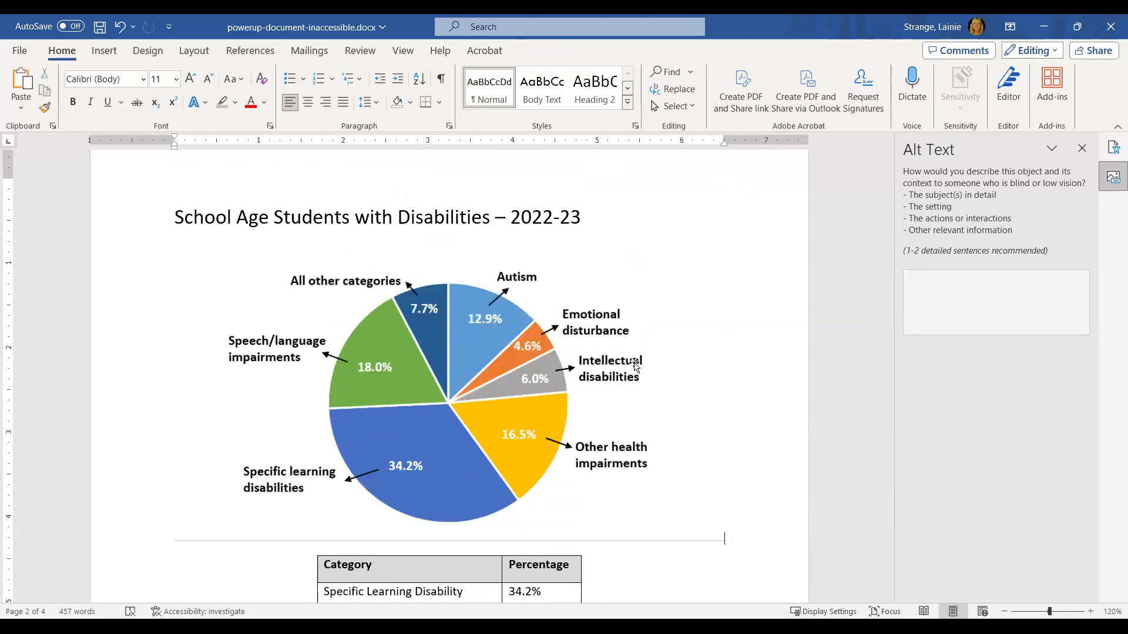
- Give the page 2 pie chart the alt text "School age students with disabilities - 2022-23, see data table below for alternative version."
click(538, 385)
click(948, 290)
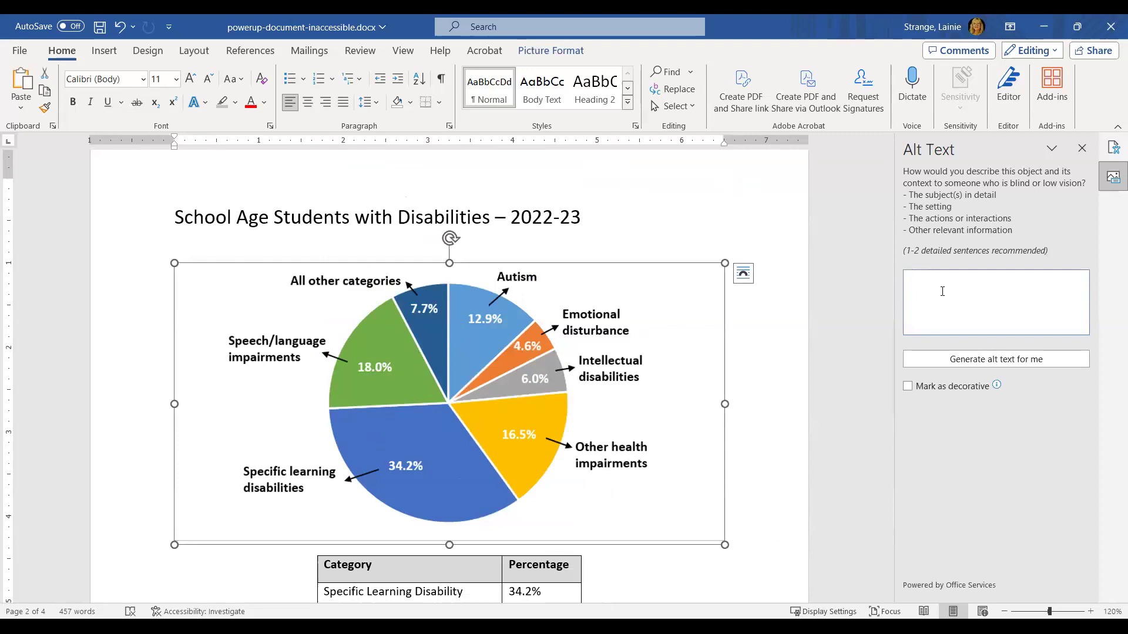
text(Sch)
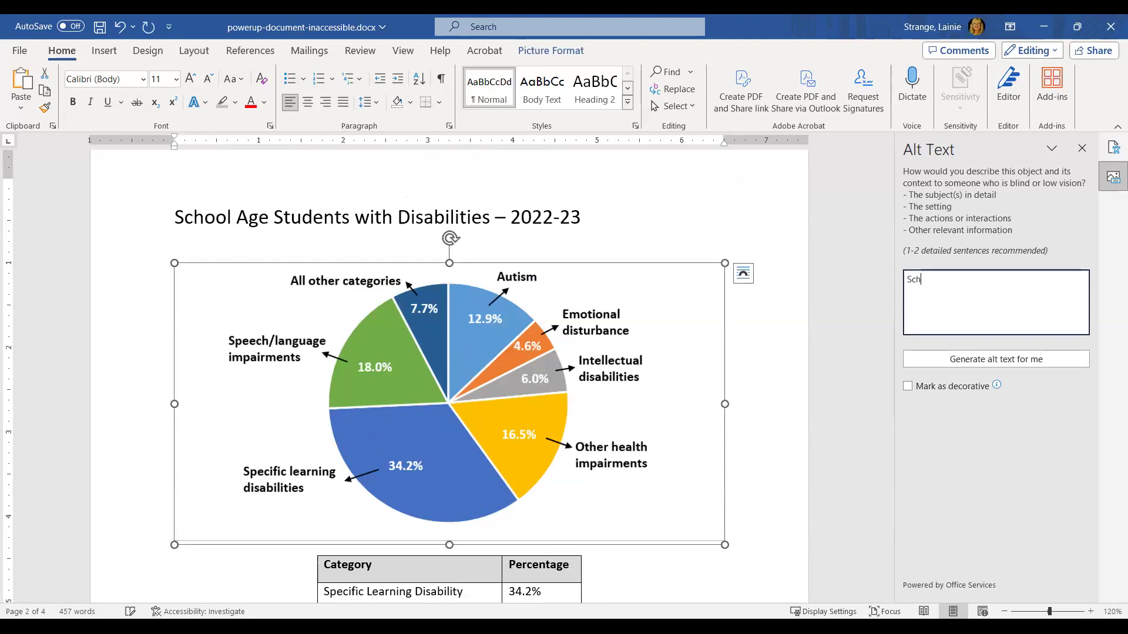
text(ool age students with disa)
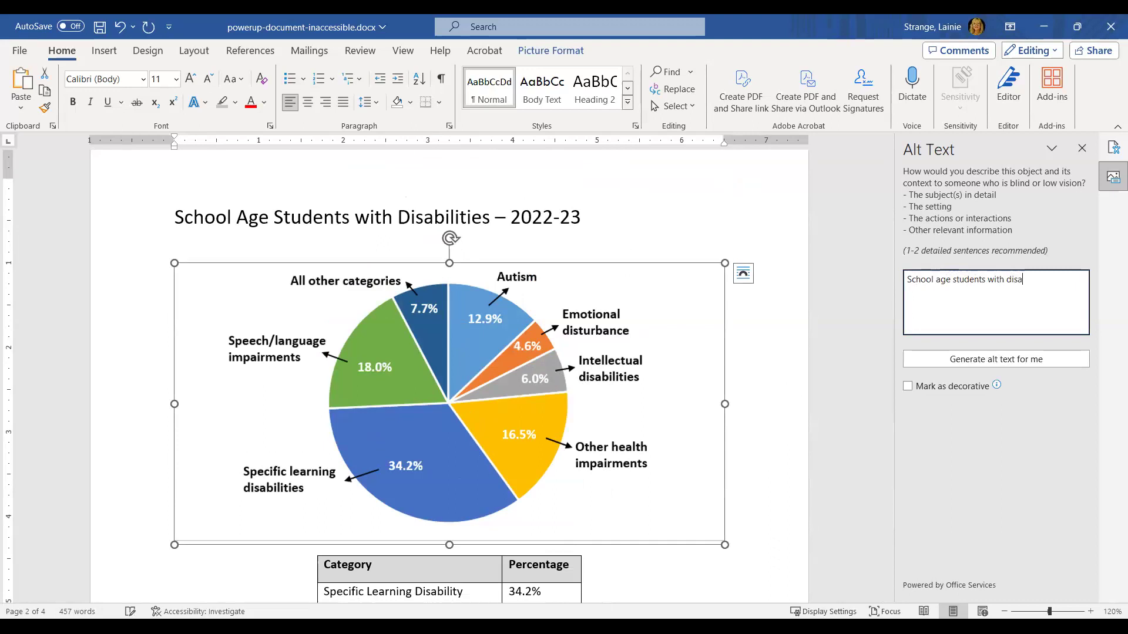
text(bolites - 202-23)
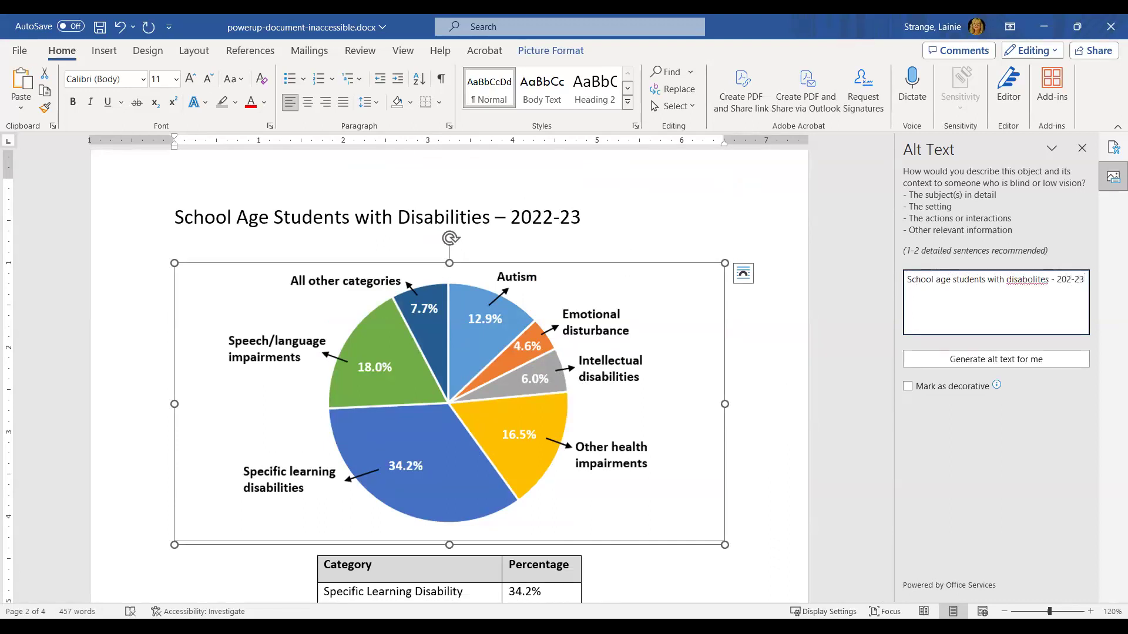
key(BackSpace)
key(BackSpace)
key(BackSpace)
text(2-23, see data table belw)
key(BackSpace)
text(ow for alternativ)
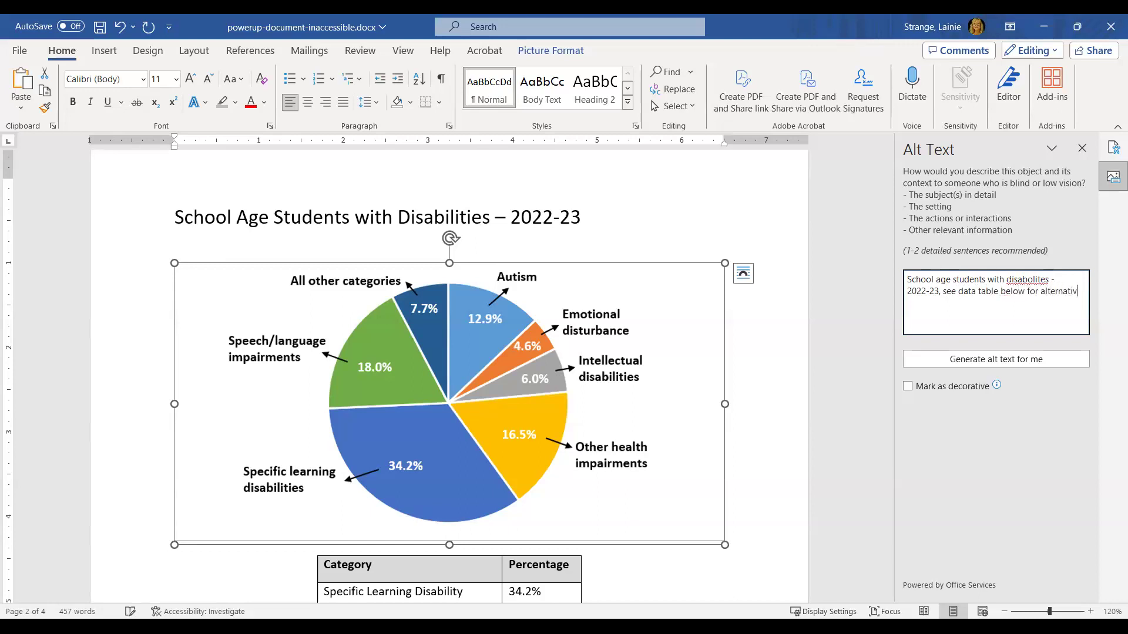
text(e version.)
click(1033, 281)
key(BackSpace)
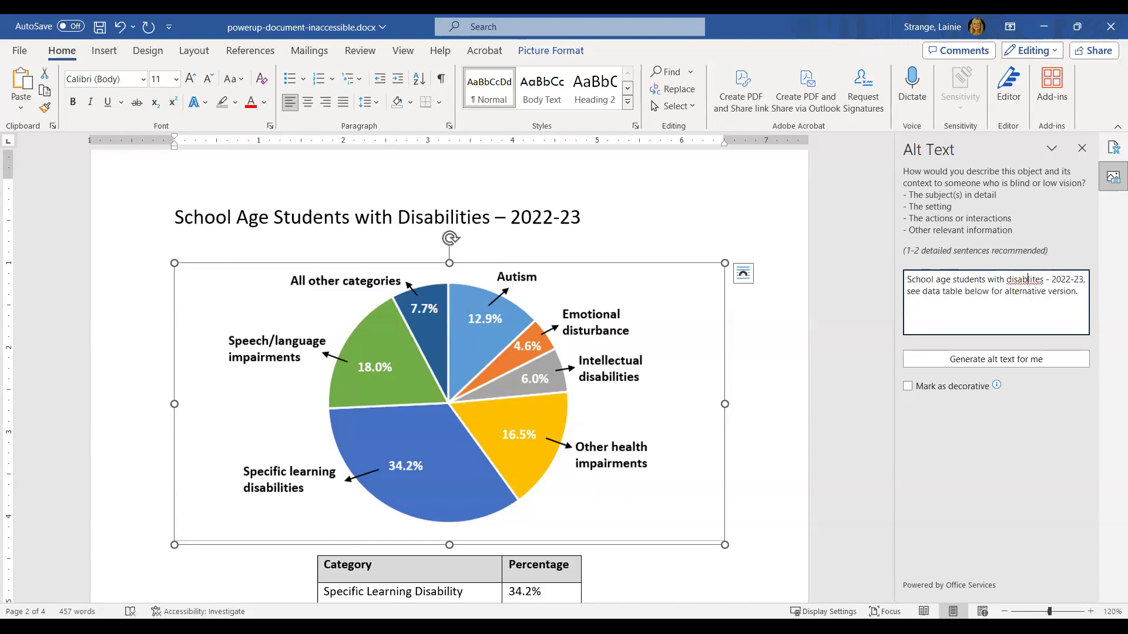
text(i)
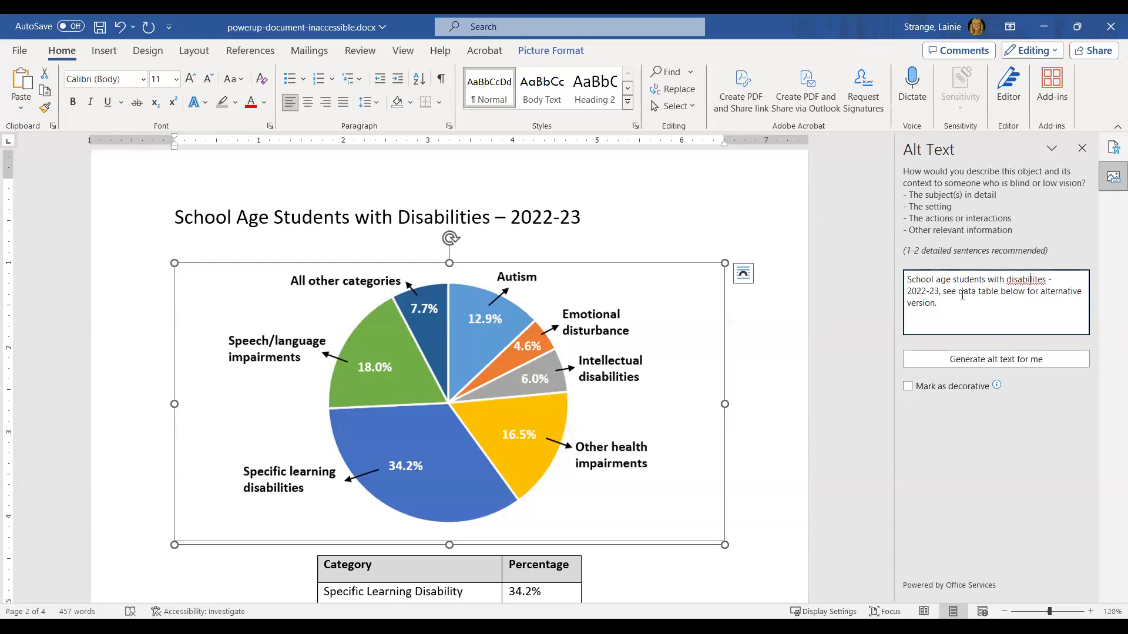
click(1038, 279)
text(i)
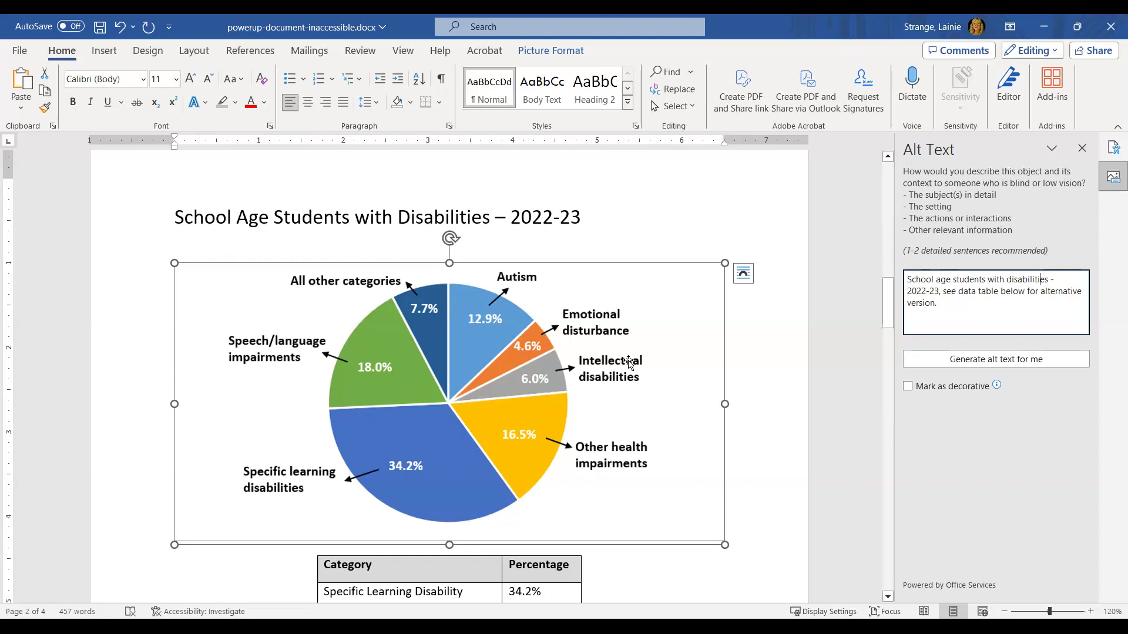
- Mark the green pointing-hand icon beside the "Apply for Services" link on page 3 as decorative and recheck its setting
scroll(587, 402, down, 3)
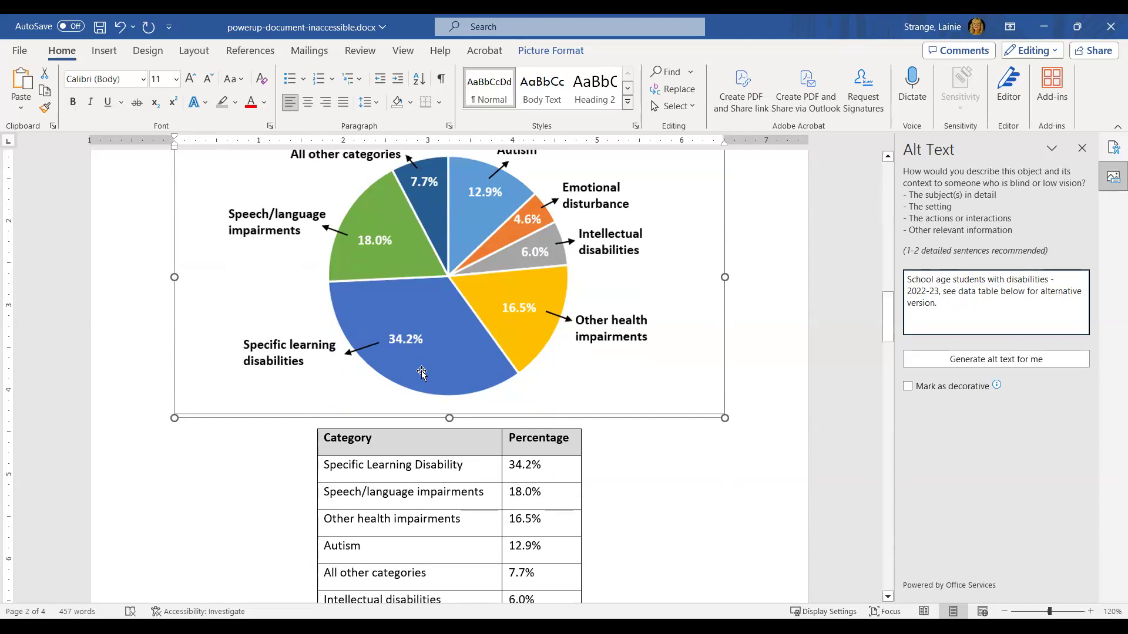
scroll(421, 371, down, 2)
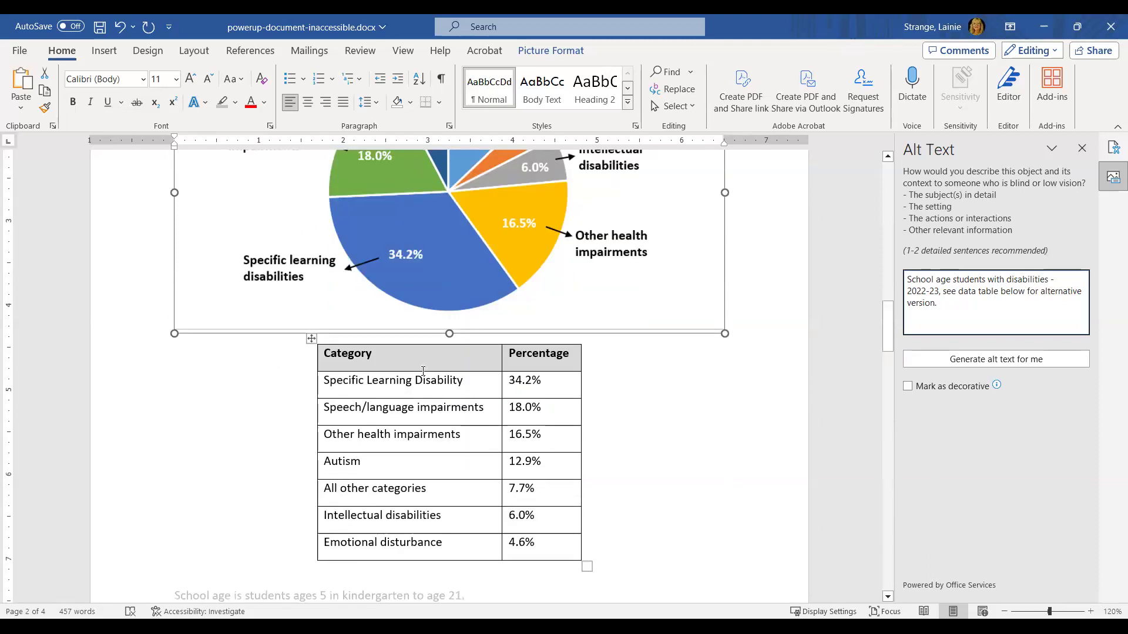
scroll(423, 372, down, 4)
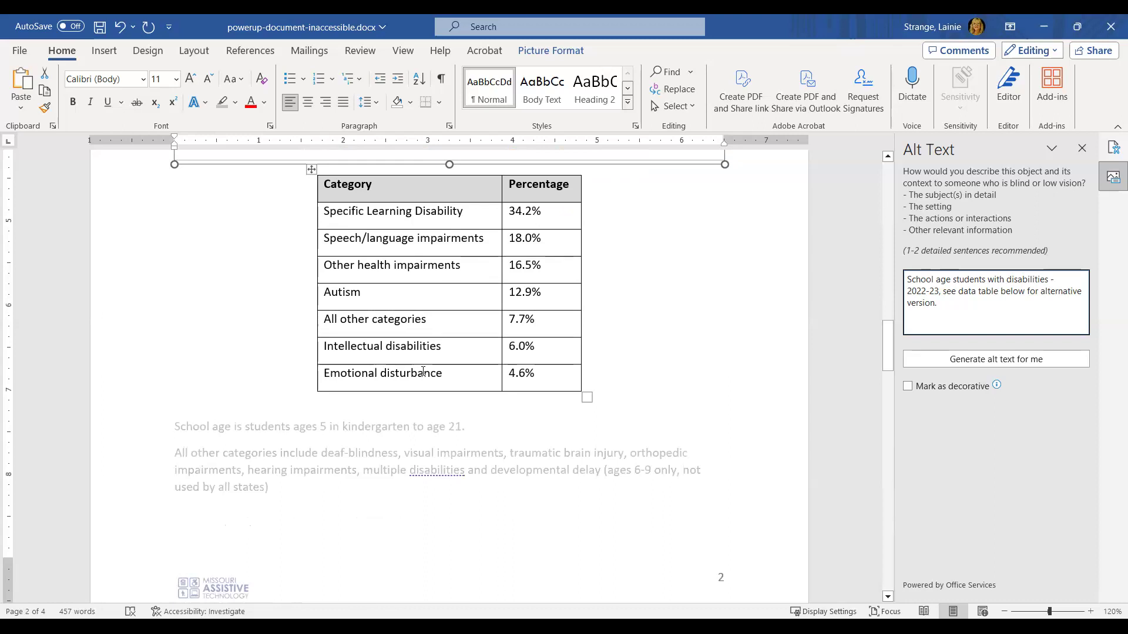
scroll(423, 372, down, 5)
scroll(424, 375, down, 1)
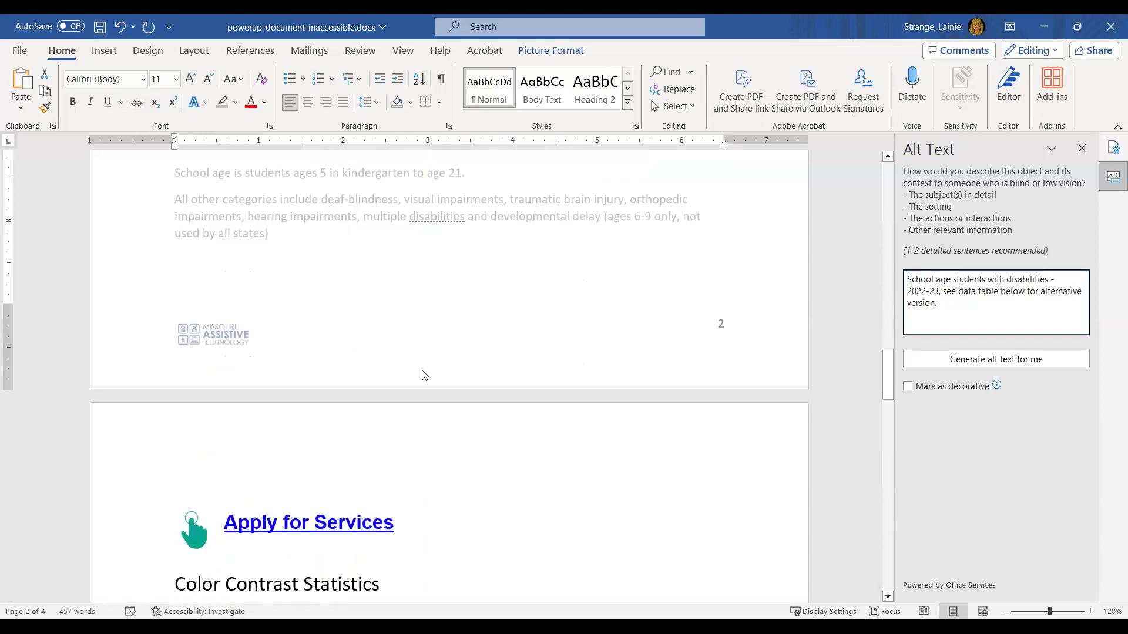
scroll(423, 372, down, 1)
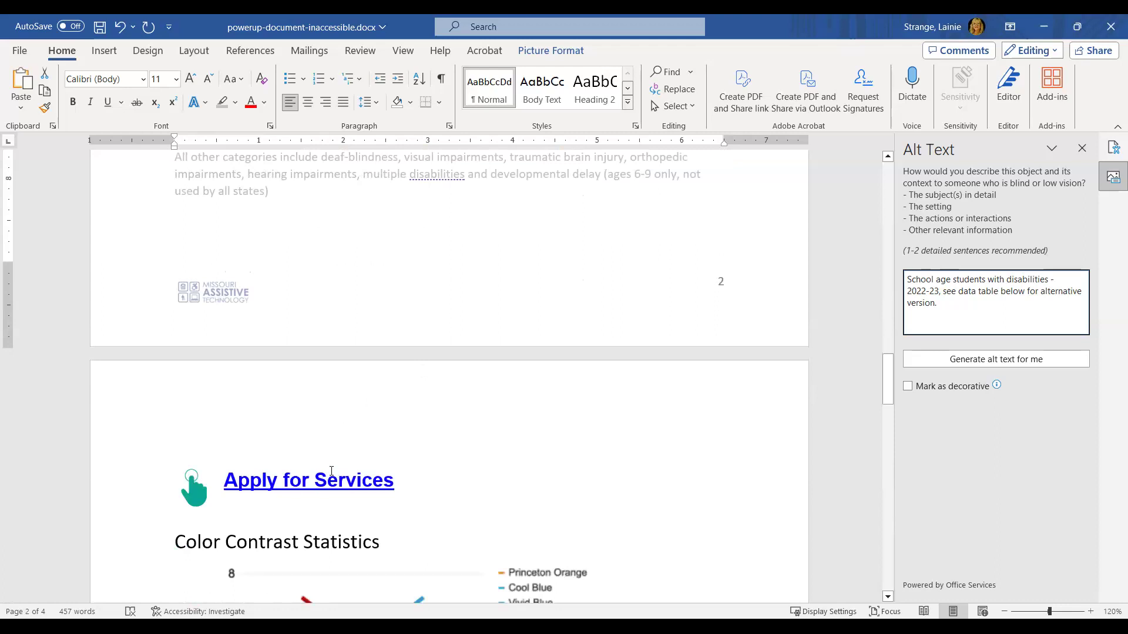
scroll(299, 401, down, 2)
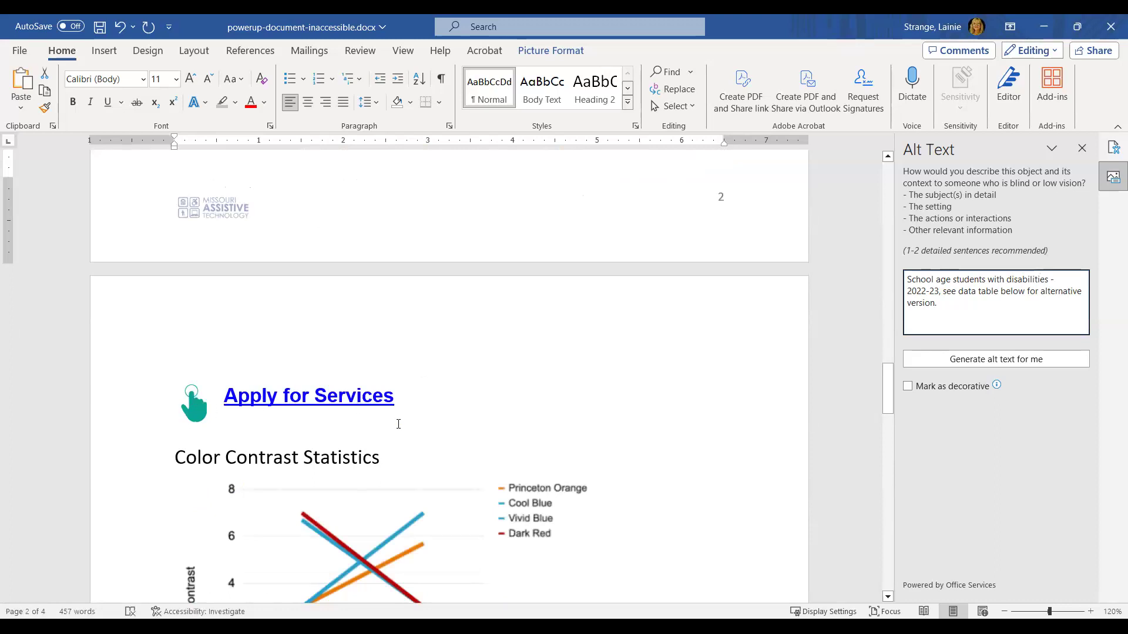
click(198, 410)
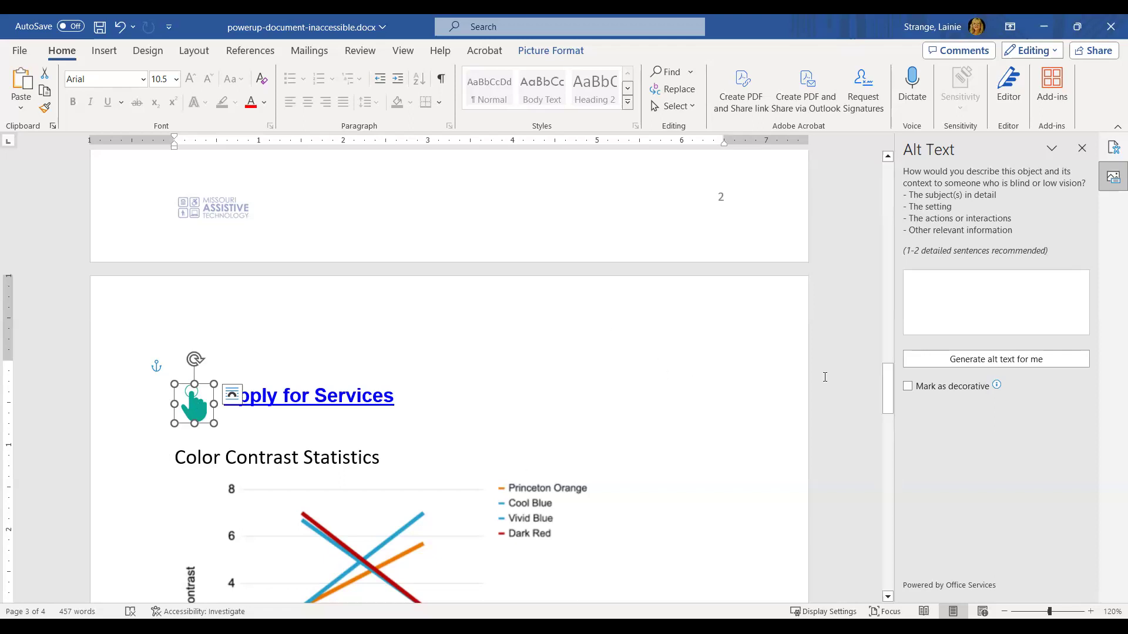
click(908, 387)
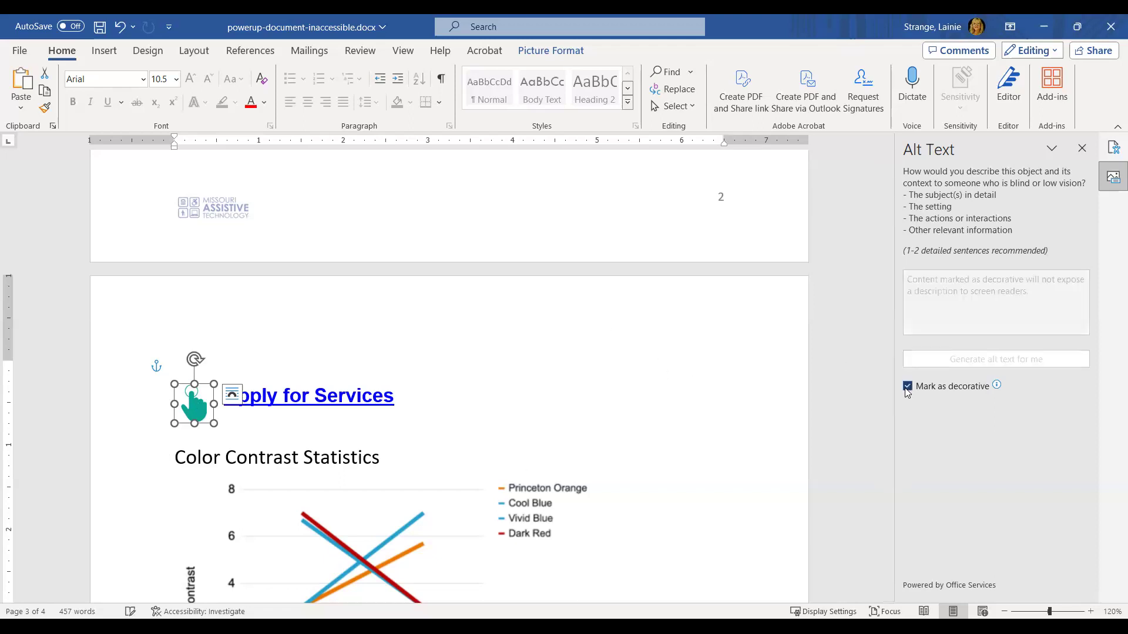
click(276, 356)
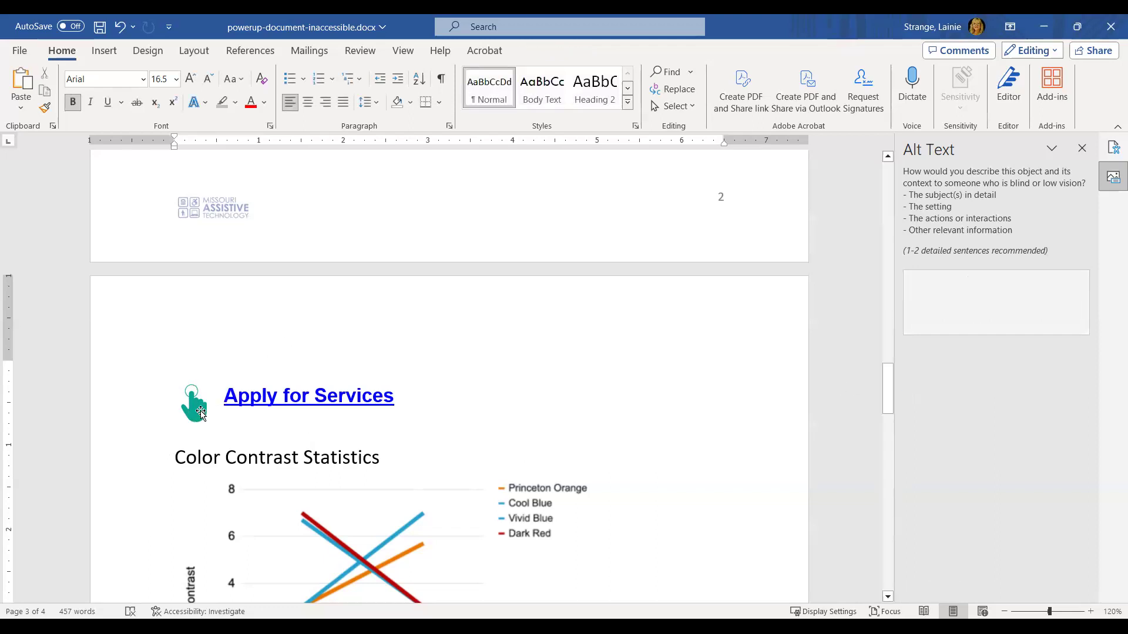
click(201, 413)
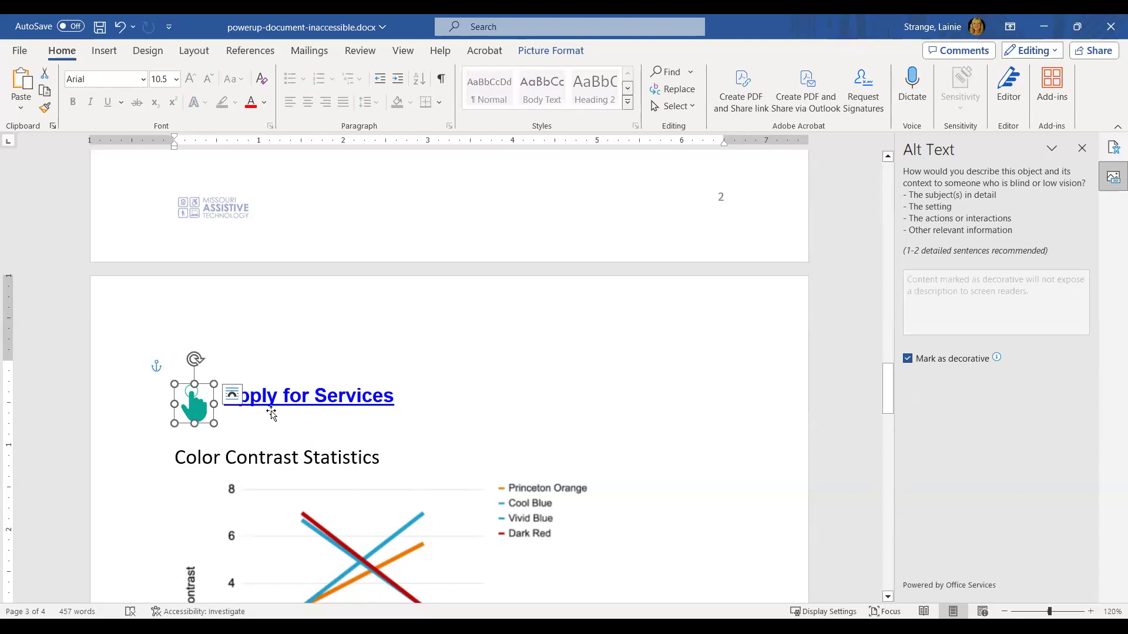
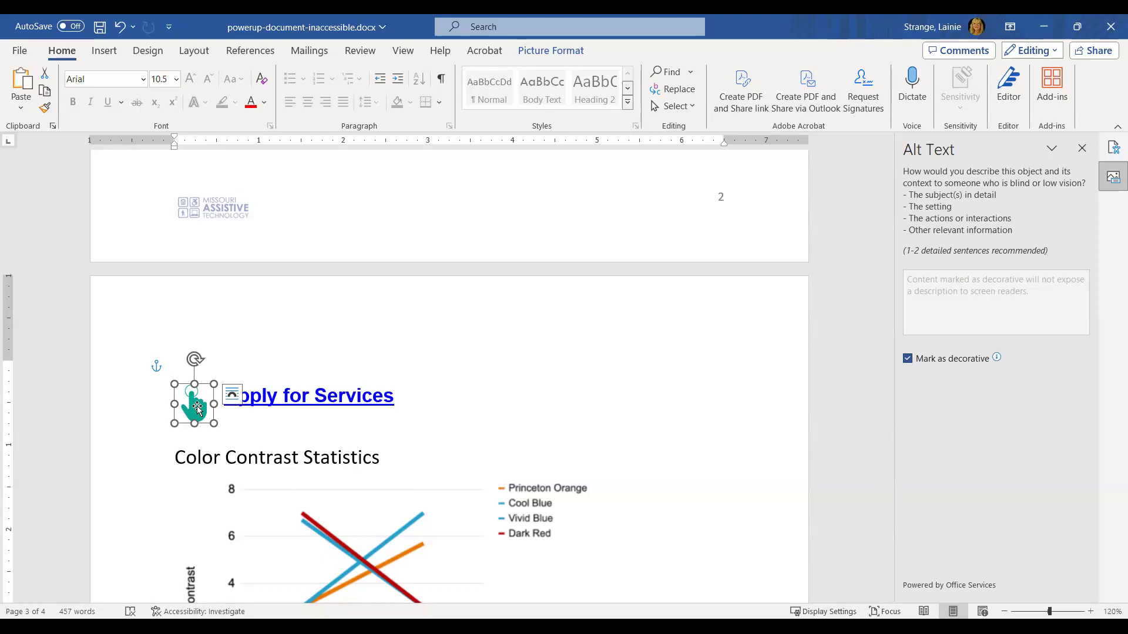
- Review the alt text of the Color Contrast Statistics line chart and the contrast ratio table beneath it
scroll(472, 415, down, 1)
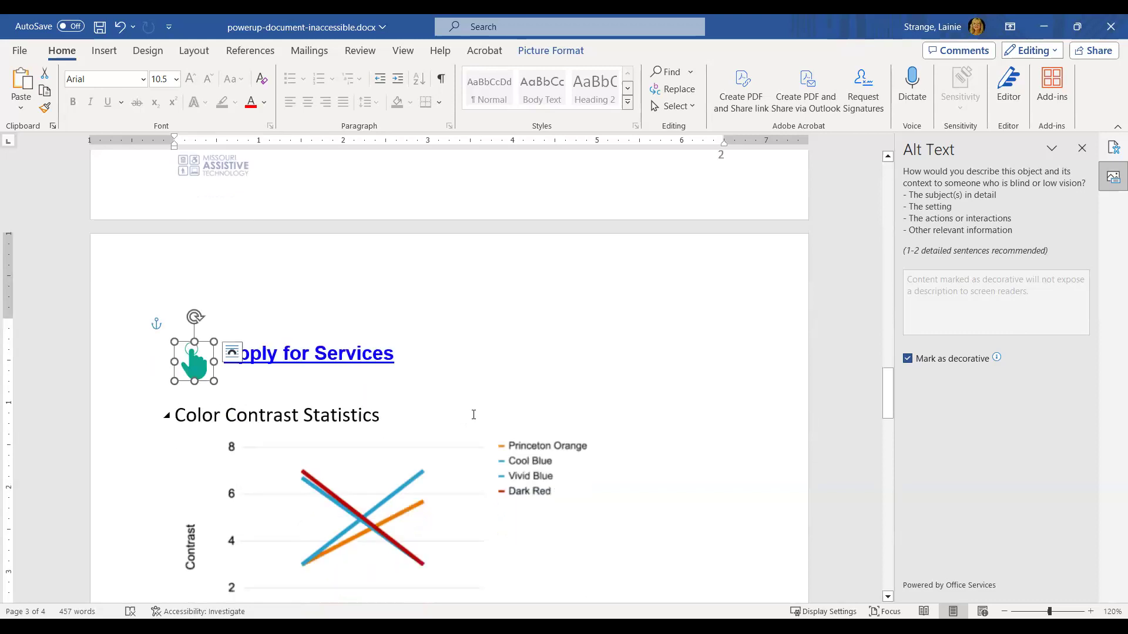
scroll(472, 415, down, 2)
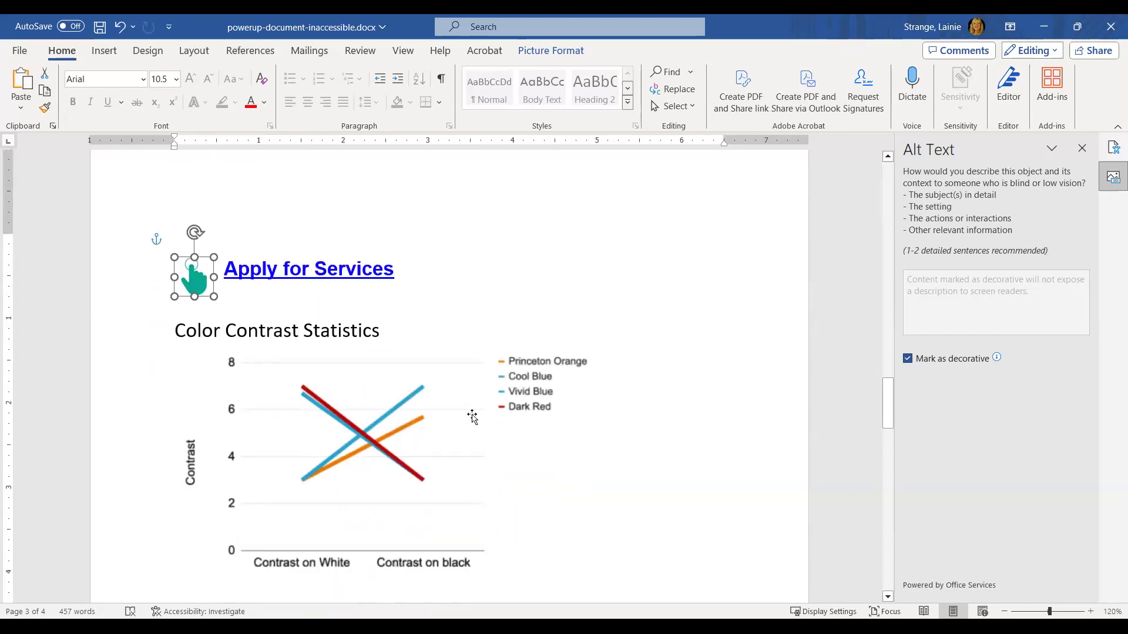
click(428, 439)
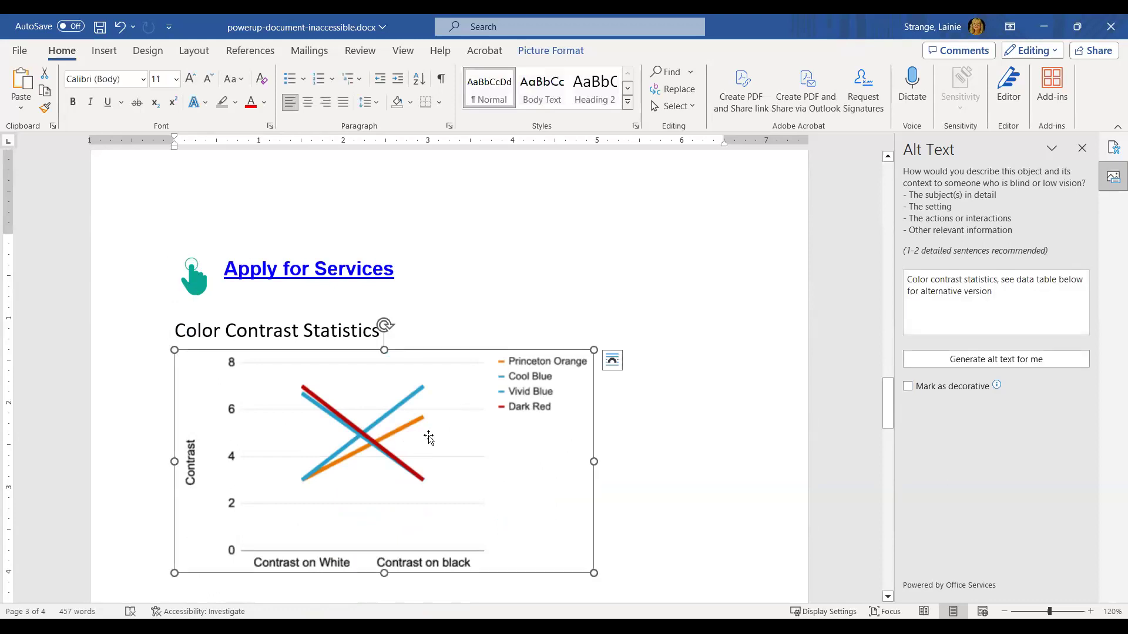
scroll(429, 438, down, 4)
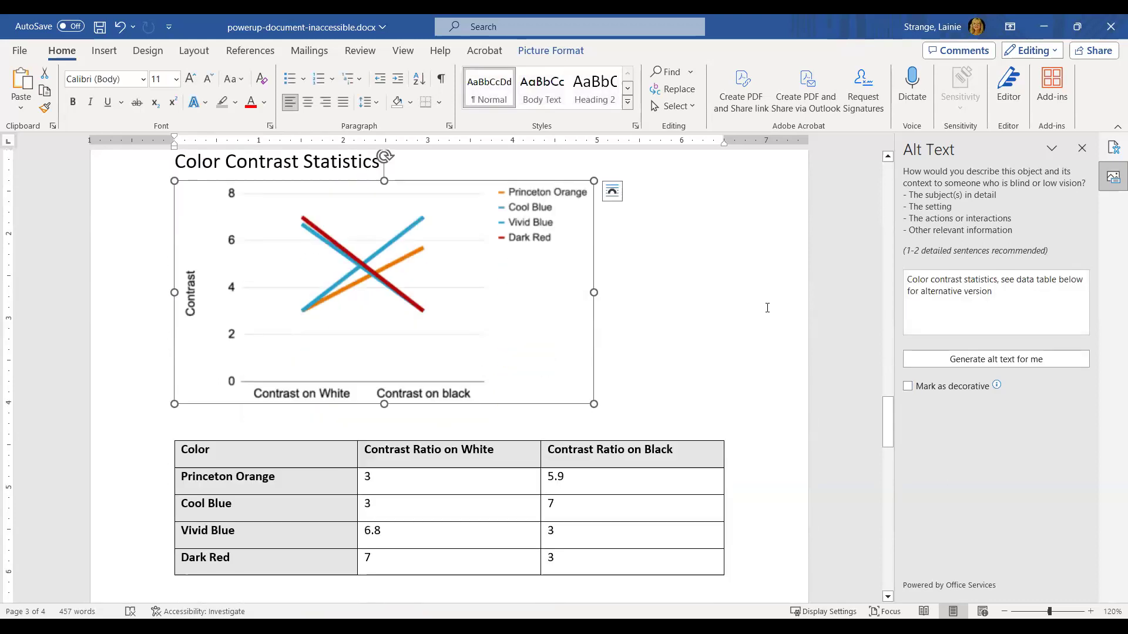
scroll(507, 381, up, 1)
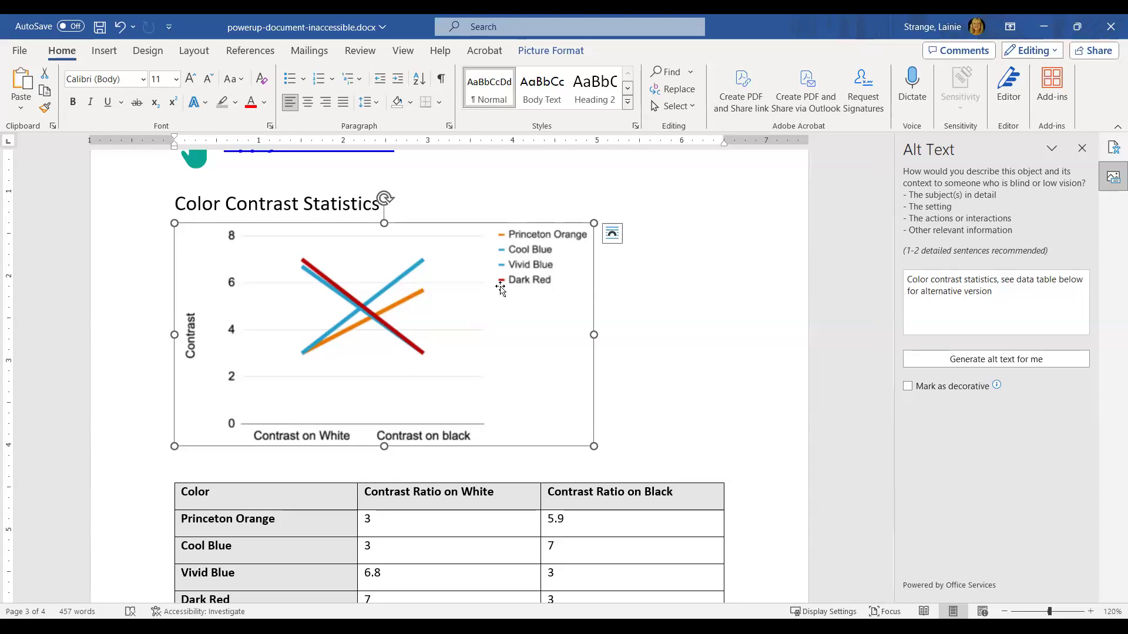
- Examine the Color Contrast Statistics line chart, its contrast ratio table and the Service Snapshot table across pages 3 and 4
scroll(544, 315, down, 2)
scroll(544, 315, up, 4)
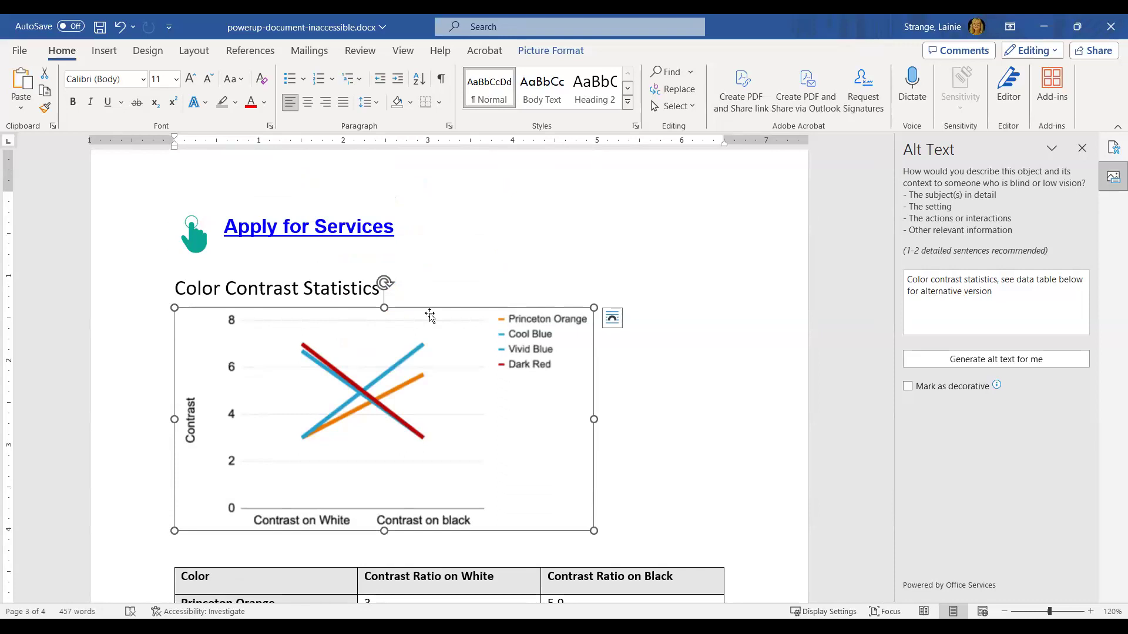
scroll(513, 399, down, 2)
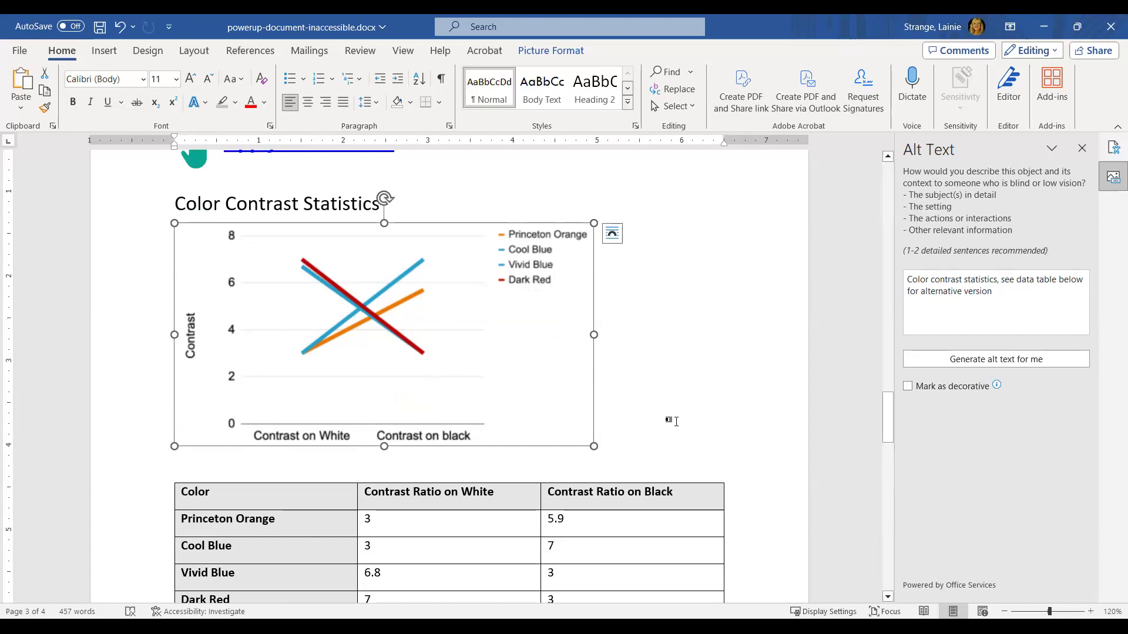
scroll(676, 421, down, 2)
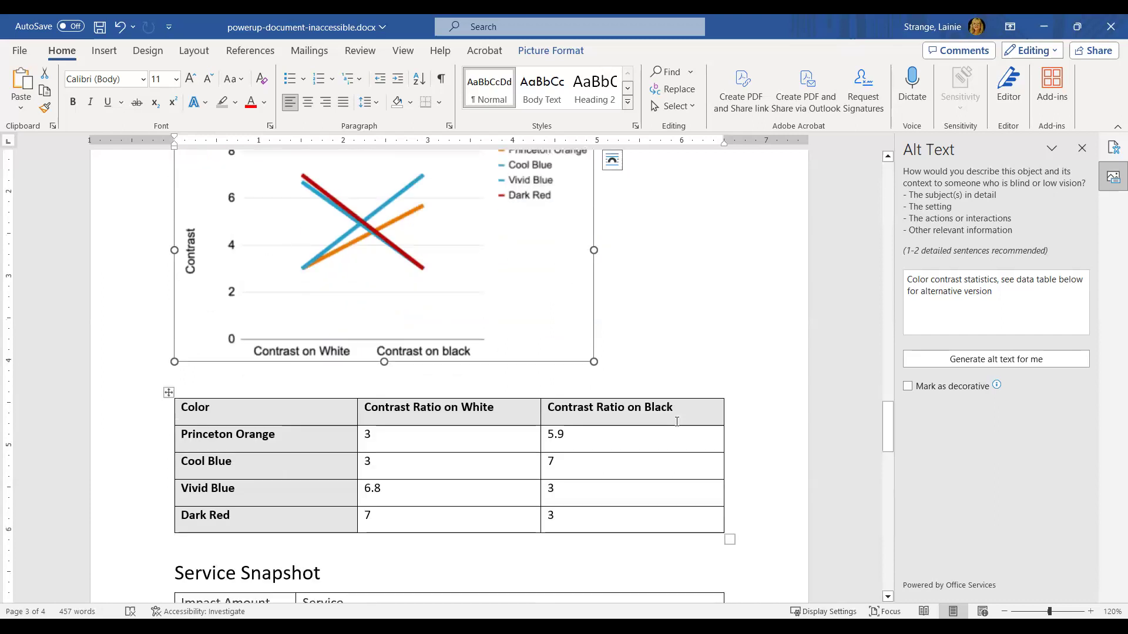
scroll(676, 421, down, 3)
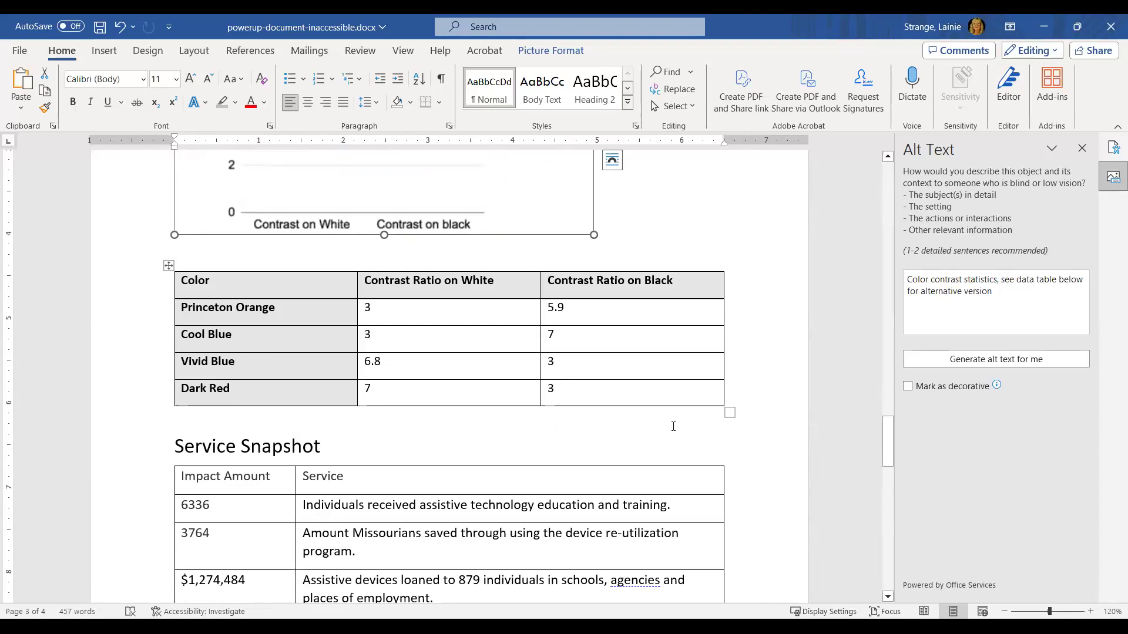
scroll(673, 427, down, 5)
scroll(673, 426, up, 9)
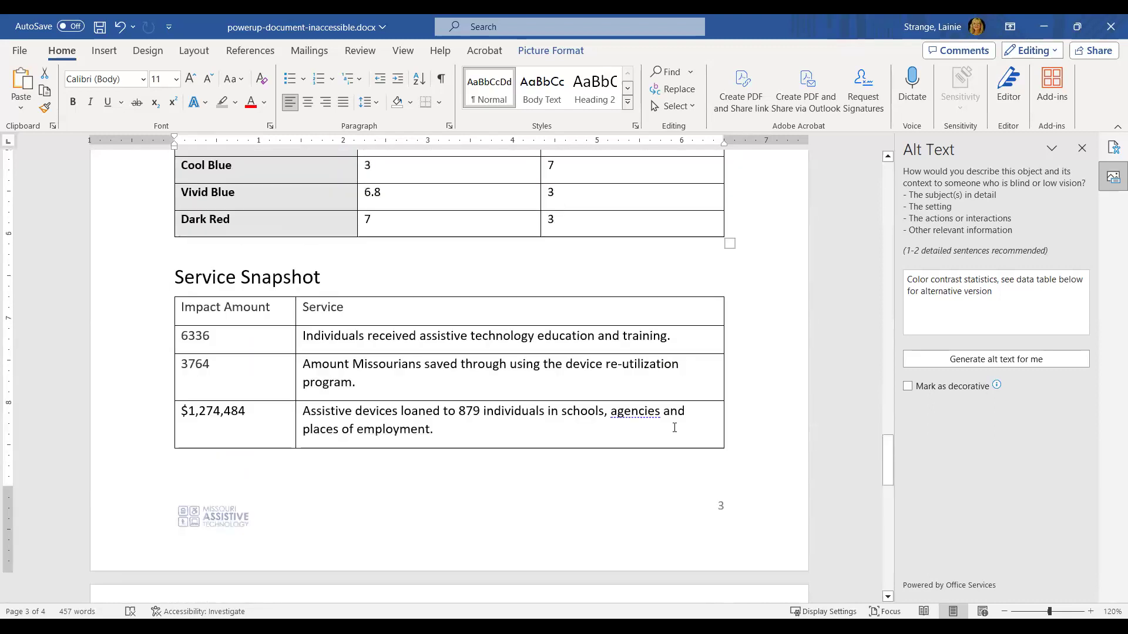
scroll(675, 428, down, 6)
scroll(674, 428, down, 11)
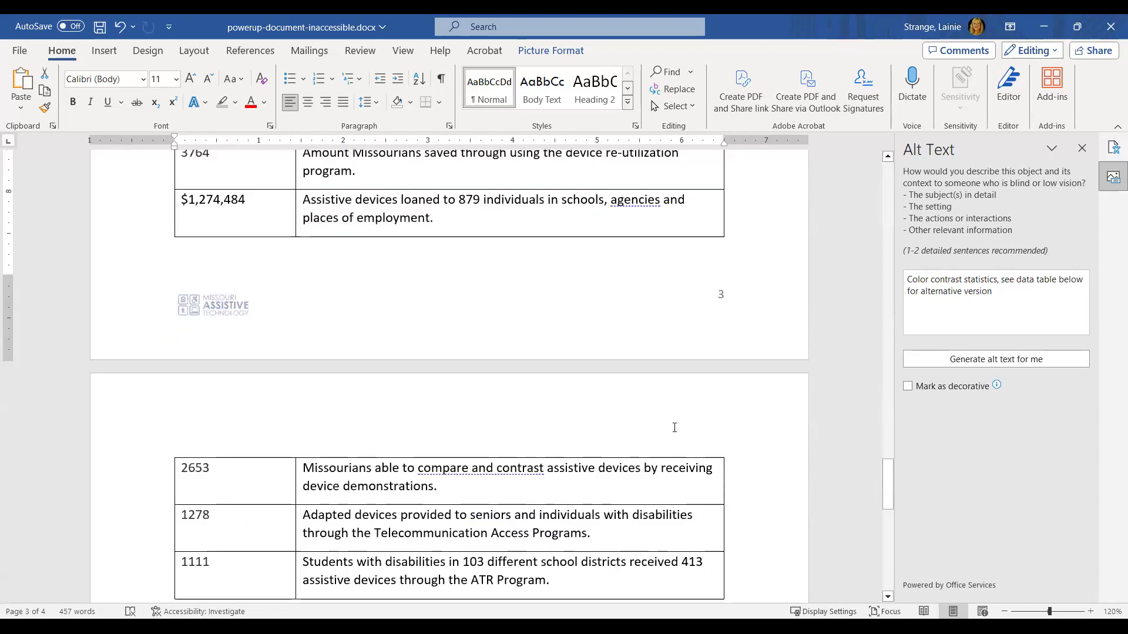
scroll(675, 428, up, 11)
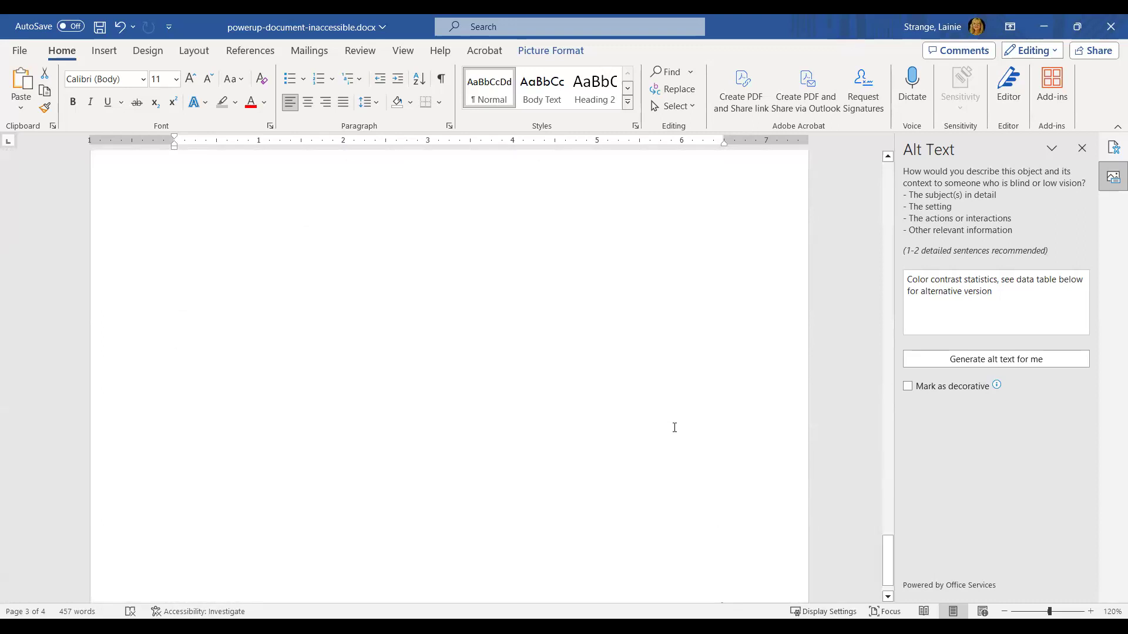
scroll(675, 428, up, 10)
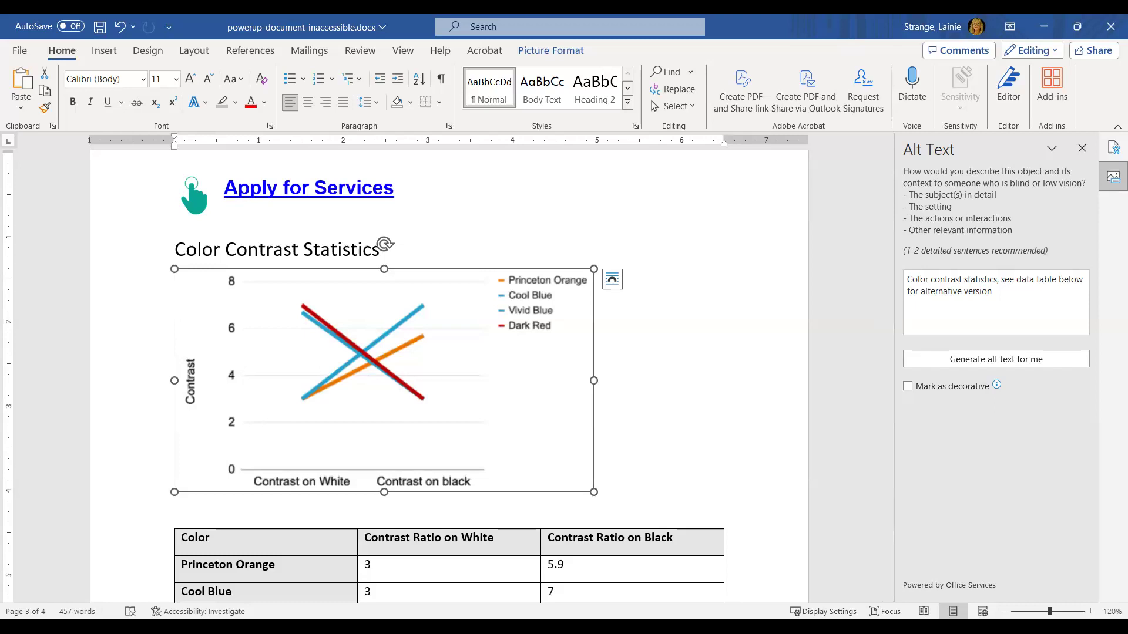
scroll(726, 480, up, 15)
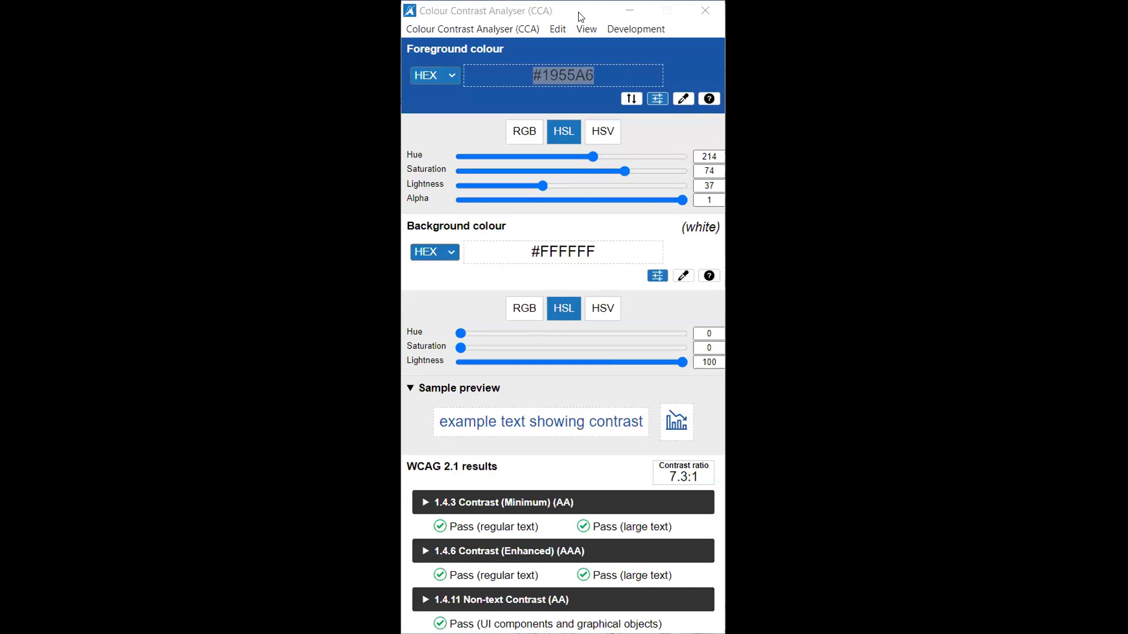
- Switch to Colour Contrast Analyser and read the WCAG 1.4.3 Contrast (Minimum) AA requirement, then collapse its description
click(476, 545)
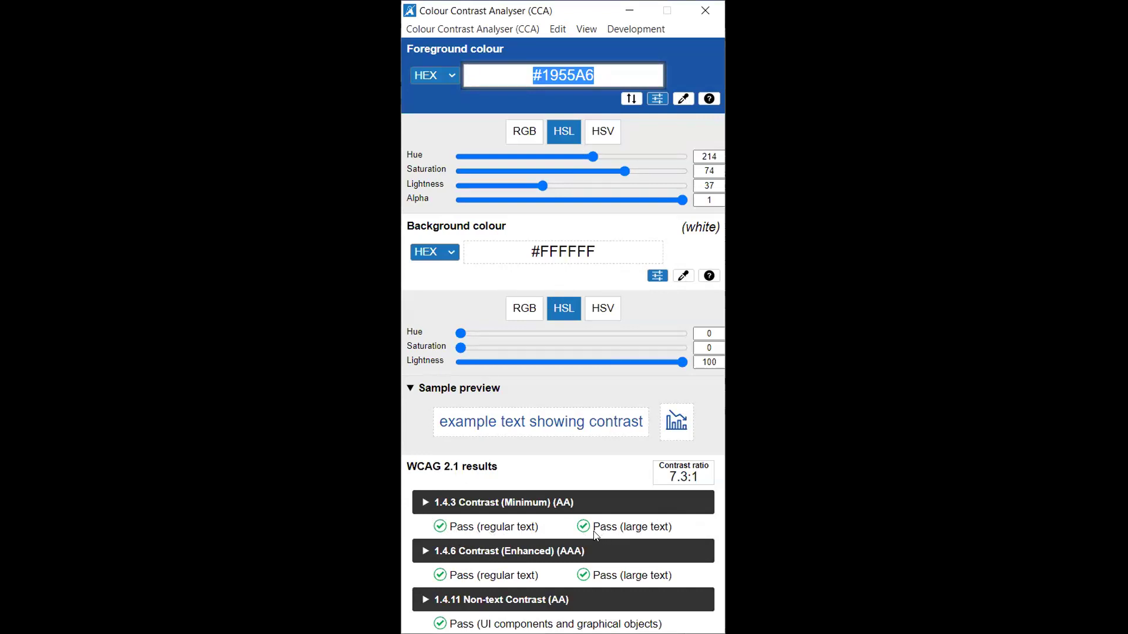
click(424, 503)
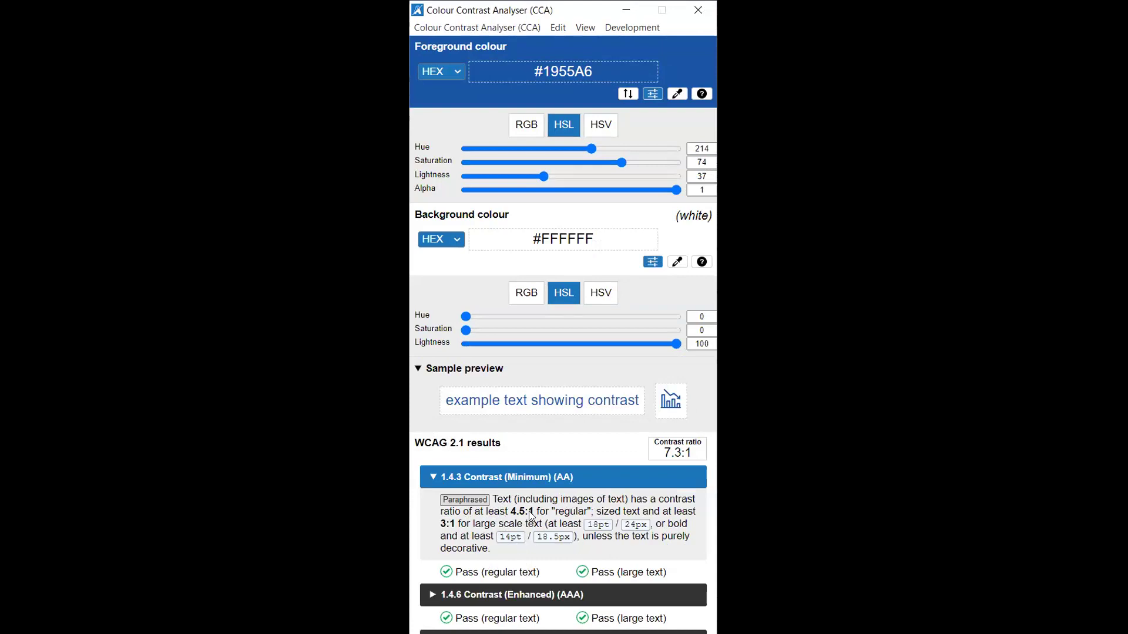
click(433, 477)
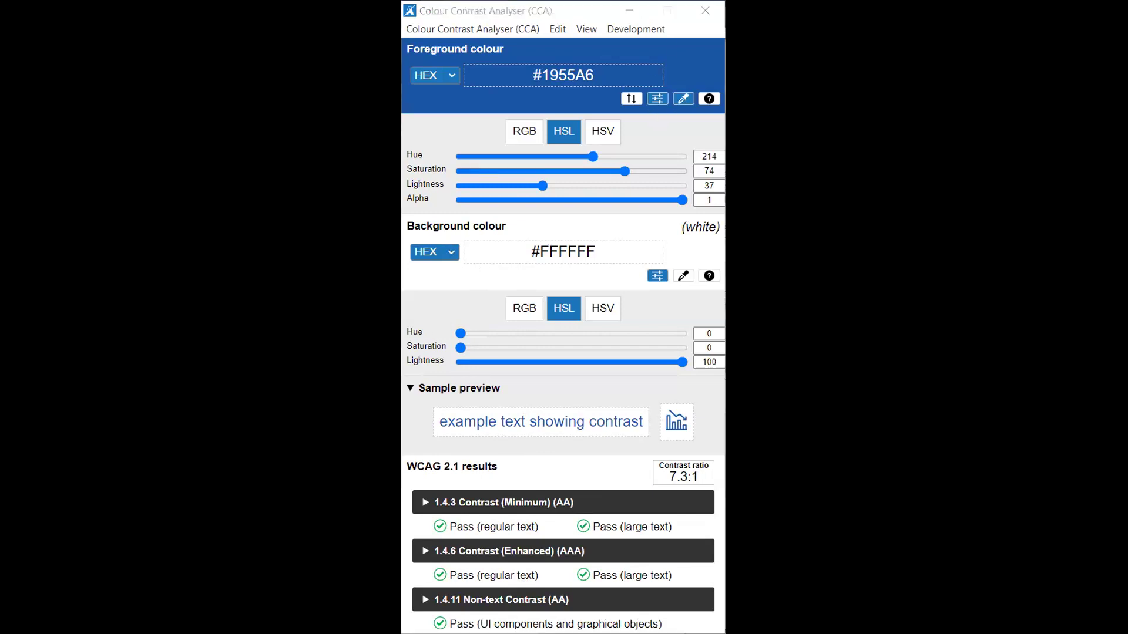
- Sample a light blue, a dark blue and an orange as foreground colours to check each one's contrast against white
click(541, 322)
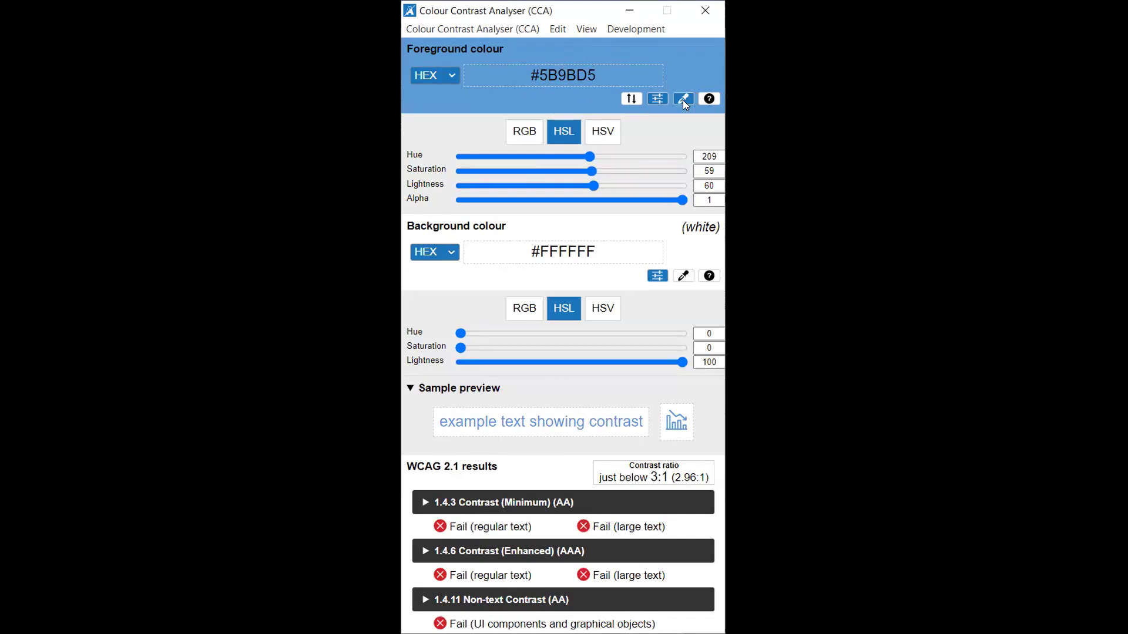
click(572, 553)
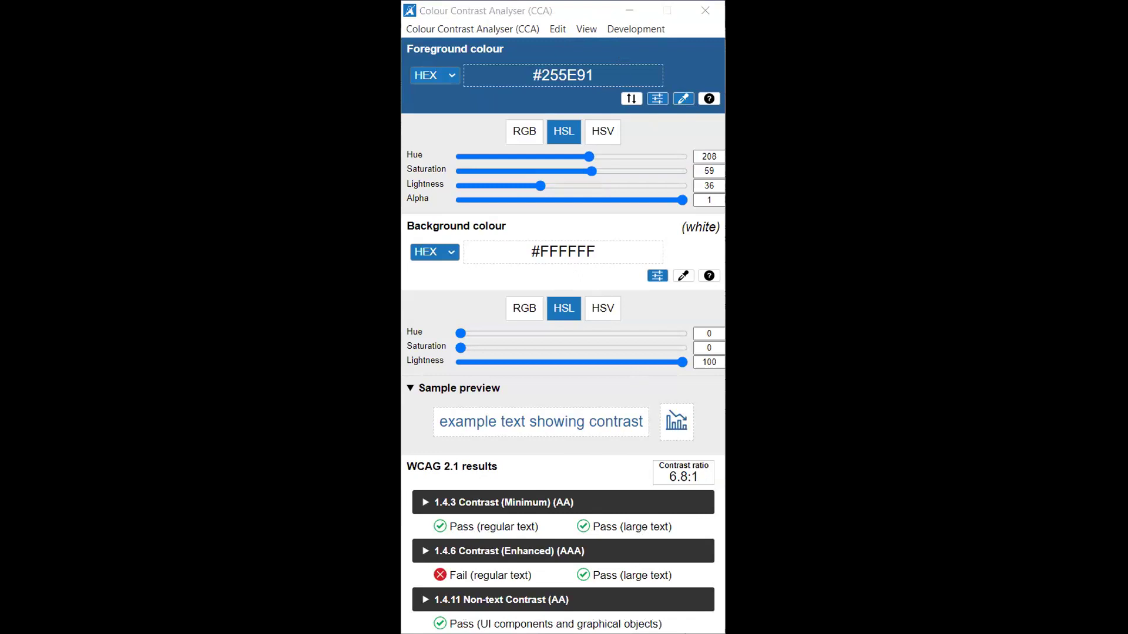
click(469, 269)
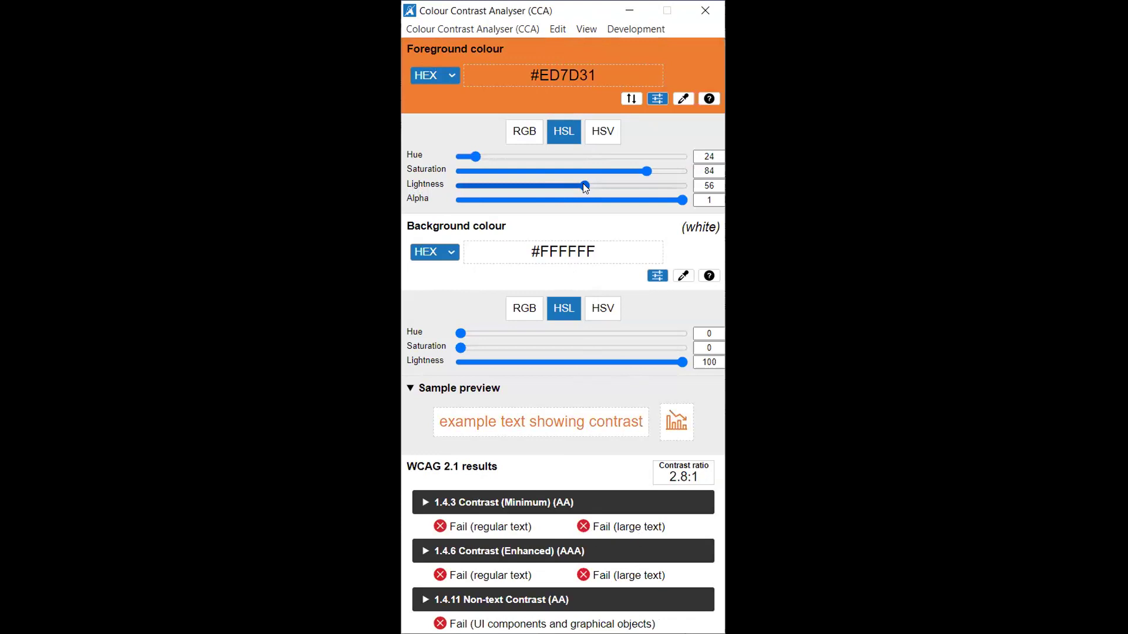
- Darken the sampled orange to a lightness of 40, inspect its hex and RGB values, and return the foreground sliders to HSL
drag(585, 187, 570, 190)
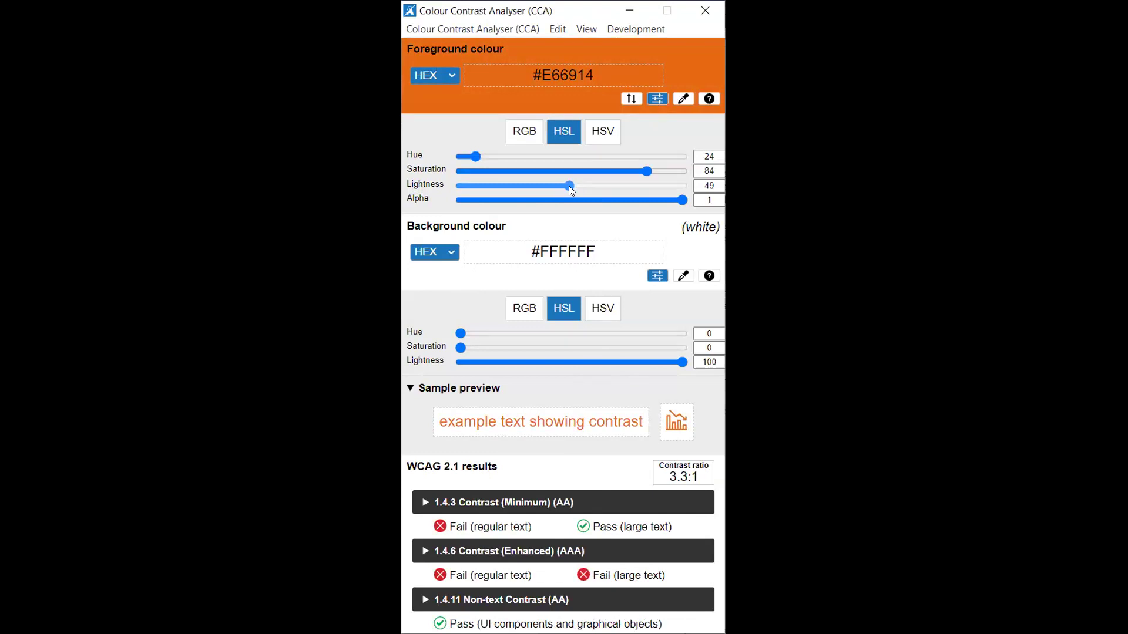
drag(573, 188, 549, 188)
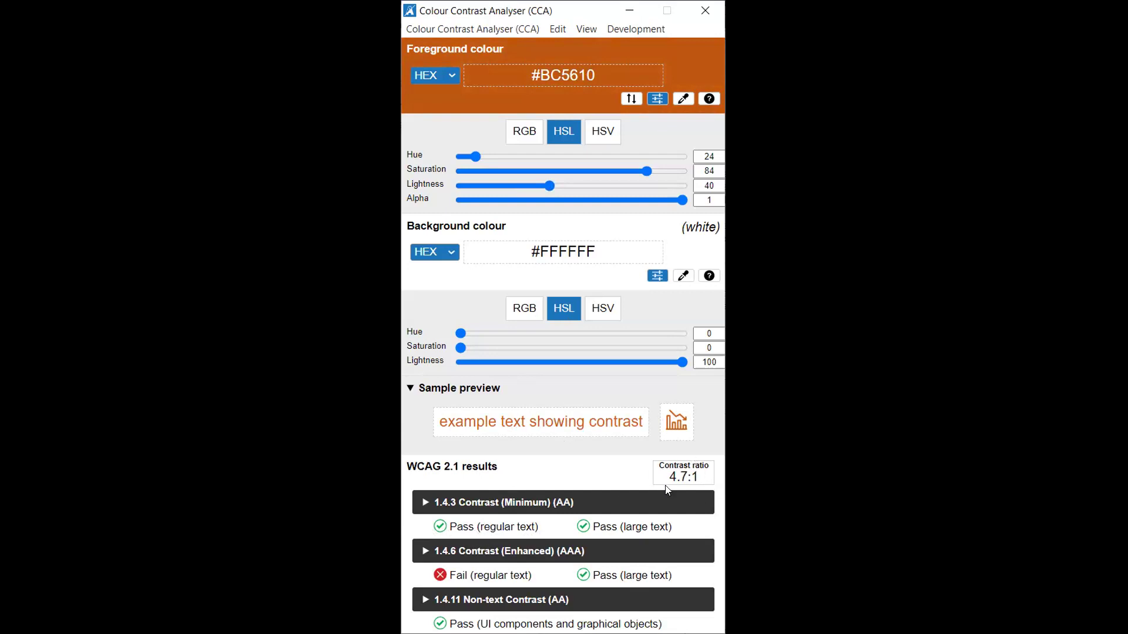
click(598, 67)
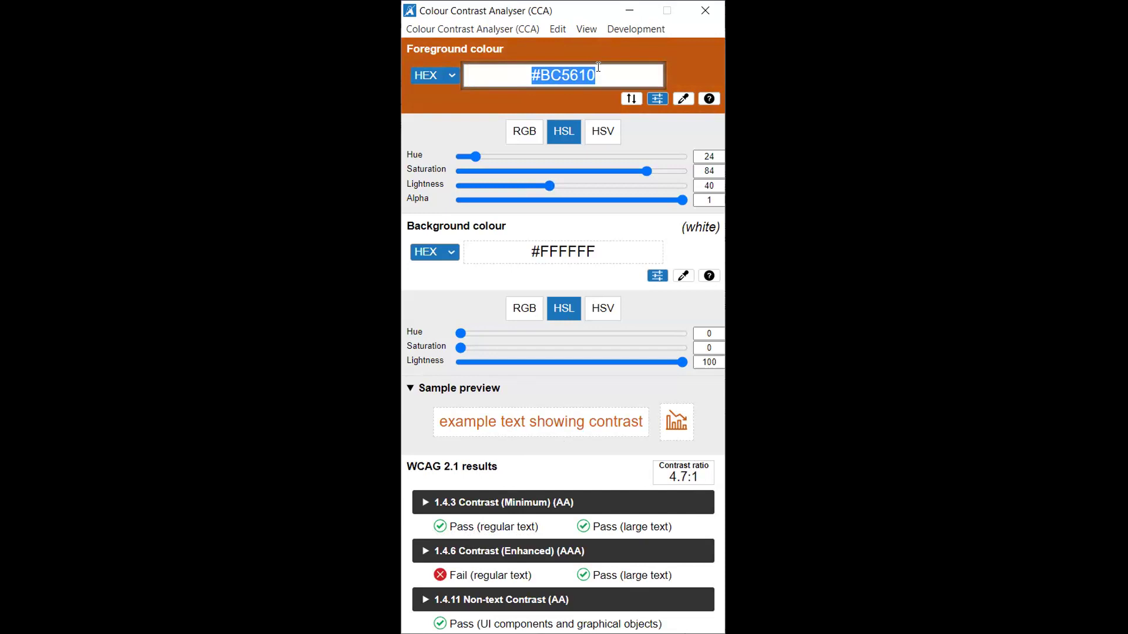
click(522, 133)
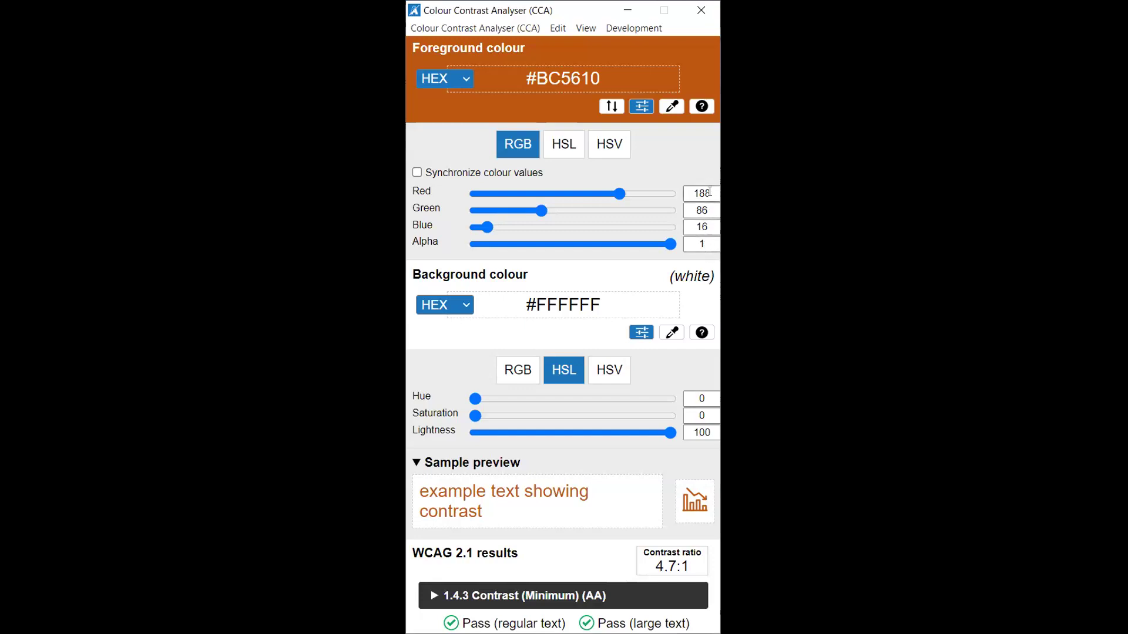
click(564, 145)
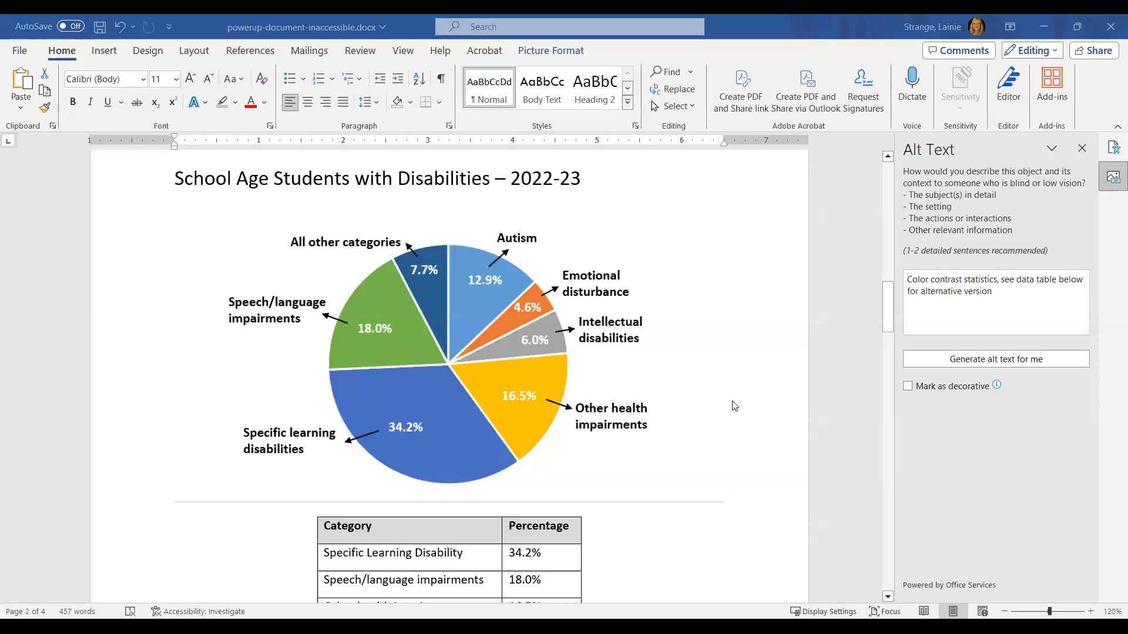
- Switch to the Word document and compare how the page 2 pie chart's labels and the page 3 line chart's legend identify their colored data
scroll(738, 416, down, 1)
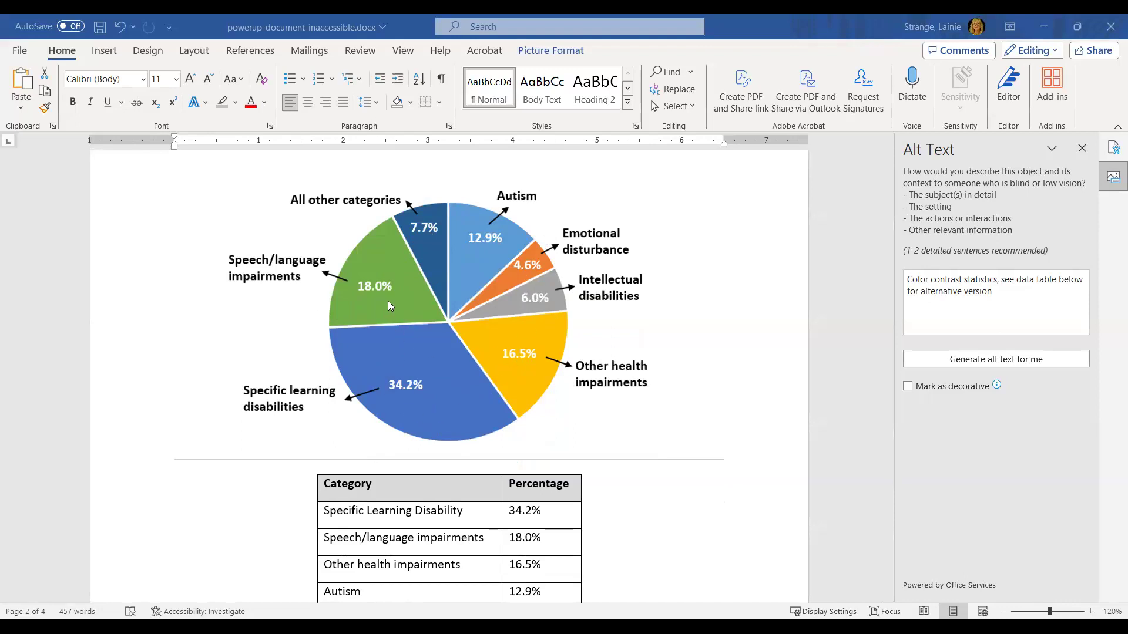
scroll(661, 423, down, 8)
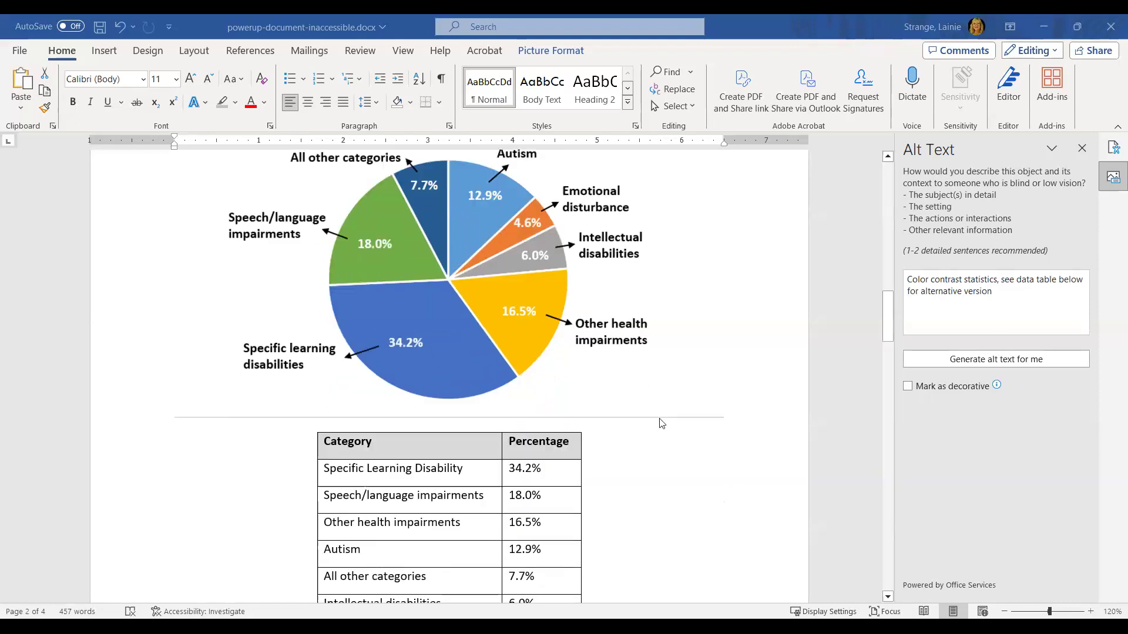
scroll(661, 423, down, 5)
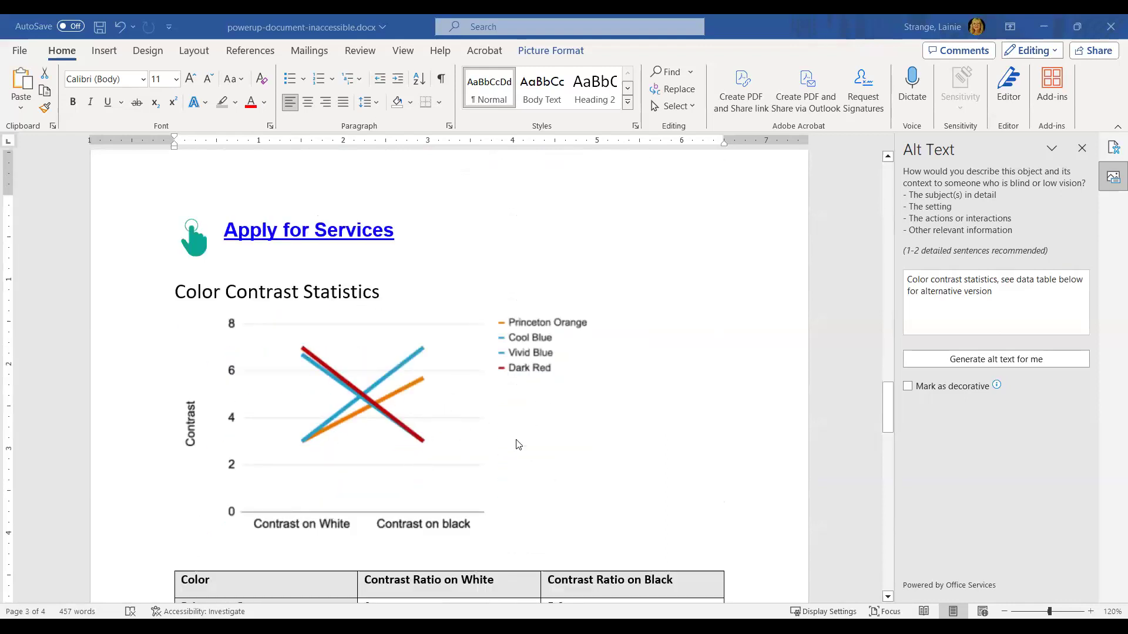
scroll(616, 471, down, 1)
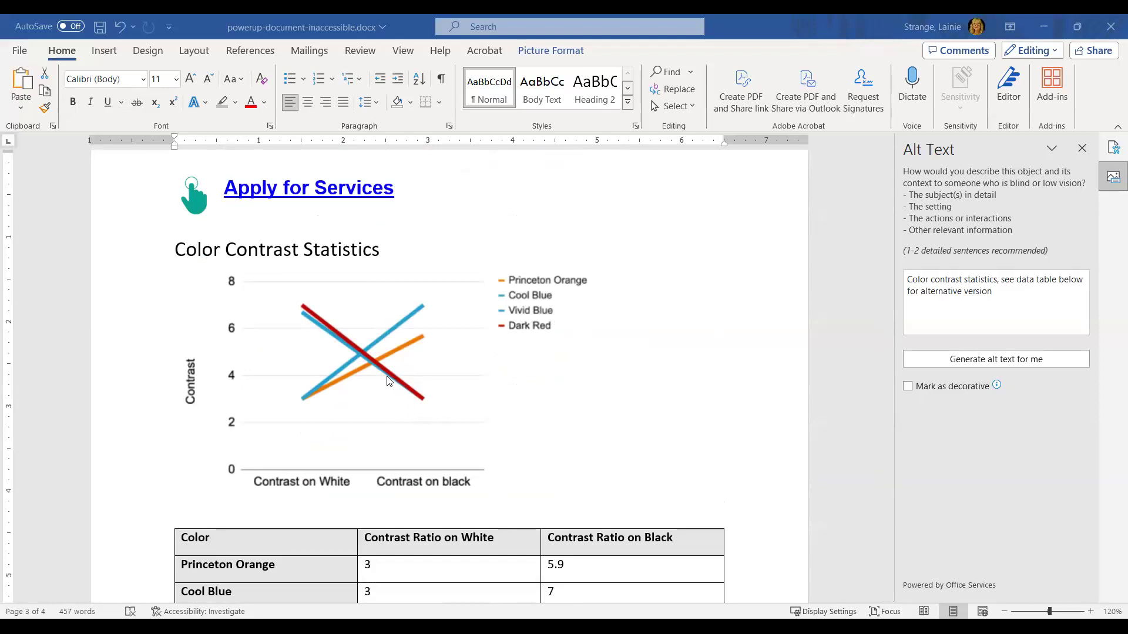
scroll(634, 391, down, 5)
scroll(634, 390, down, 2)
scroll(637, 388, up, 4)
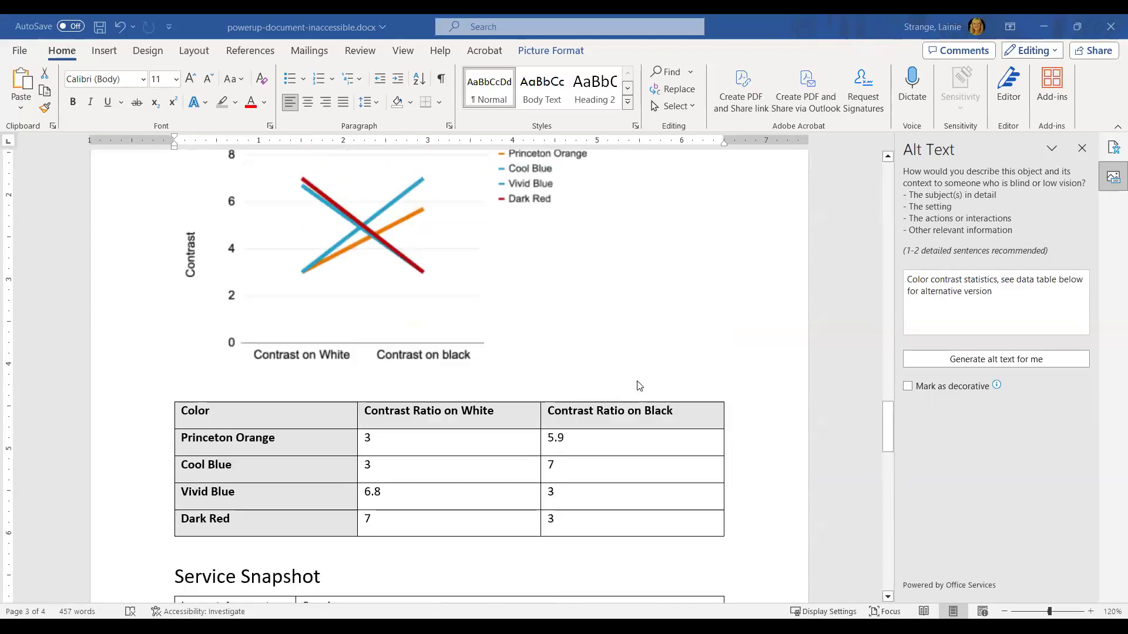
scroll(624, 383, up, 2)
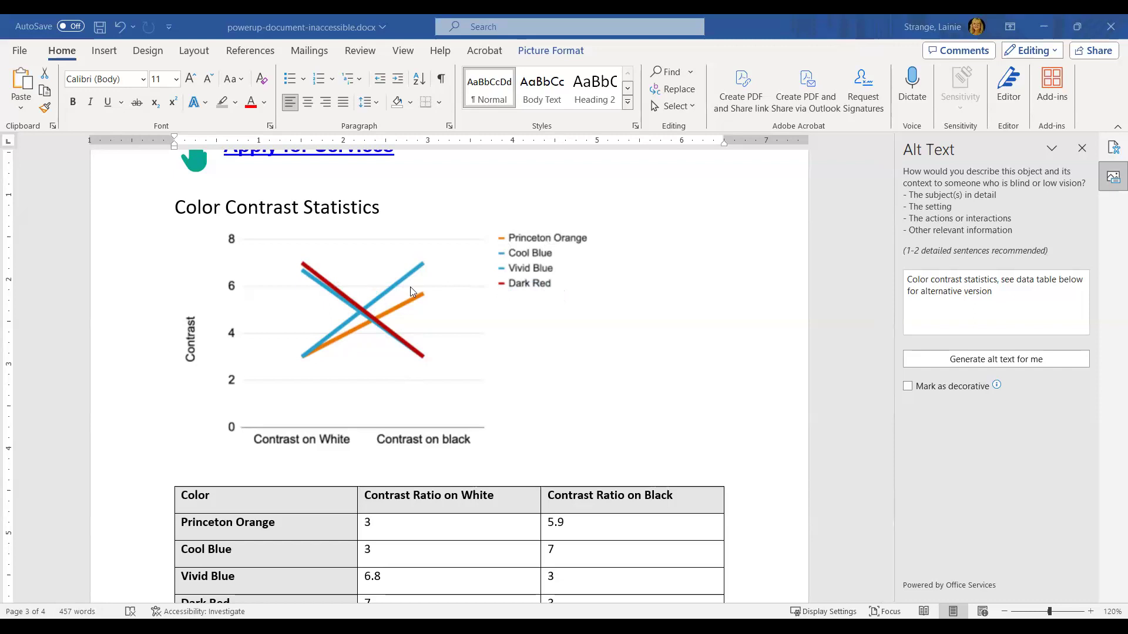
scroll(321, 339, up, 1)
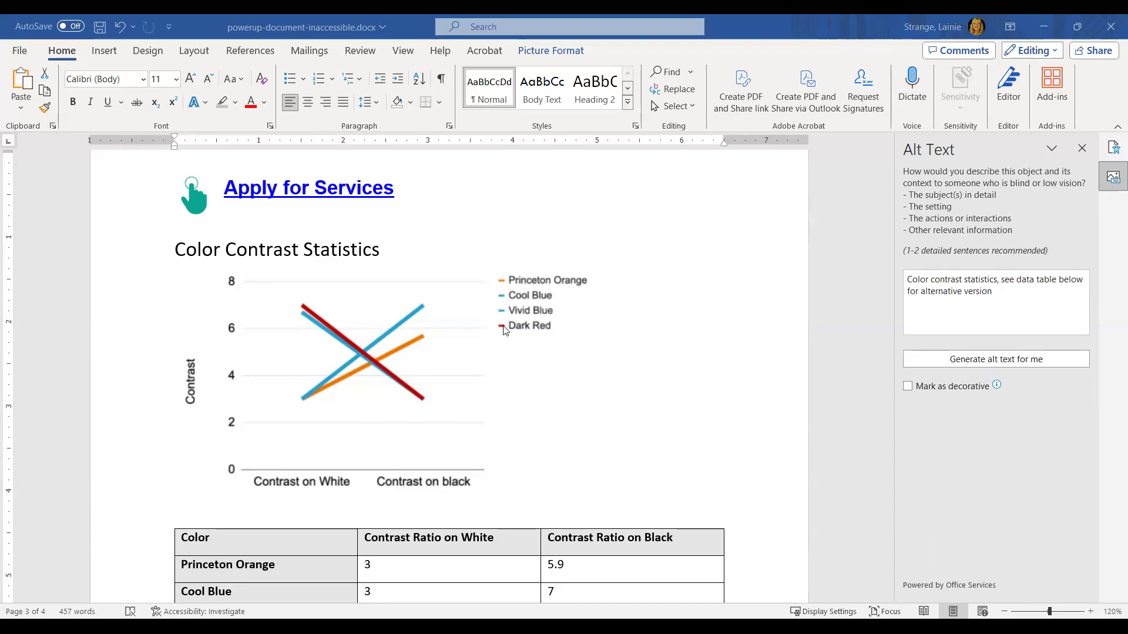
scroll(496, 413, up, 5)
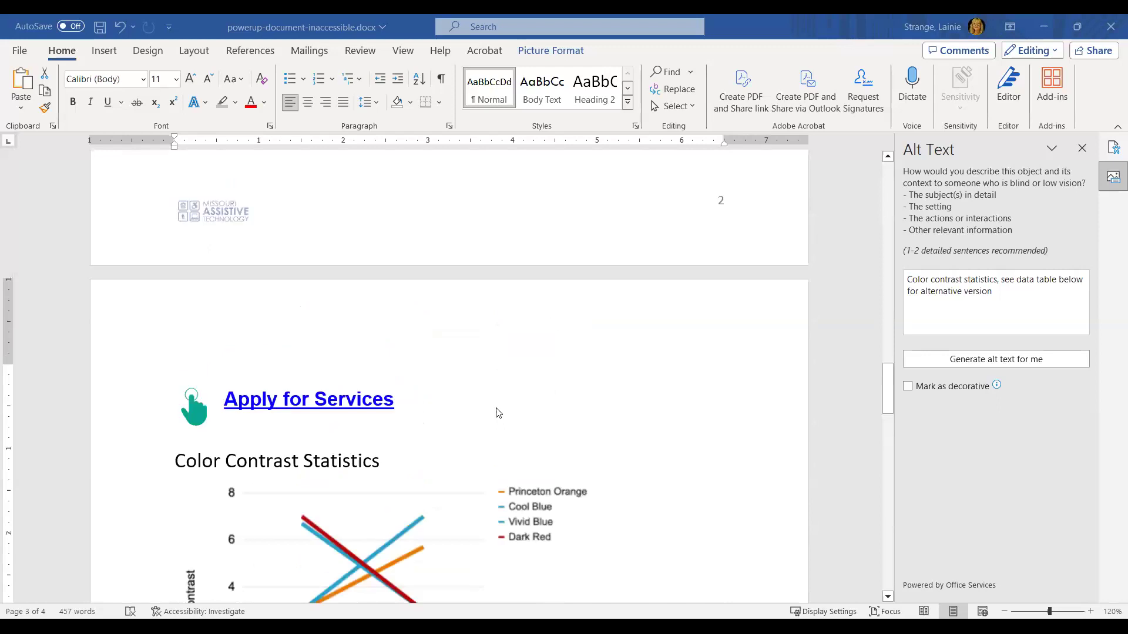
scroll(497, 413, up, 20)
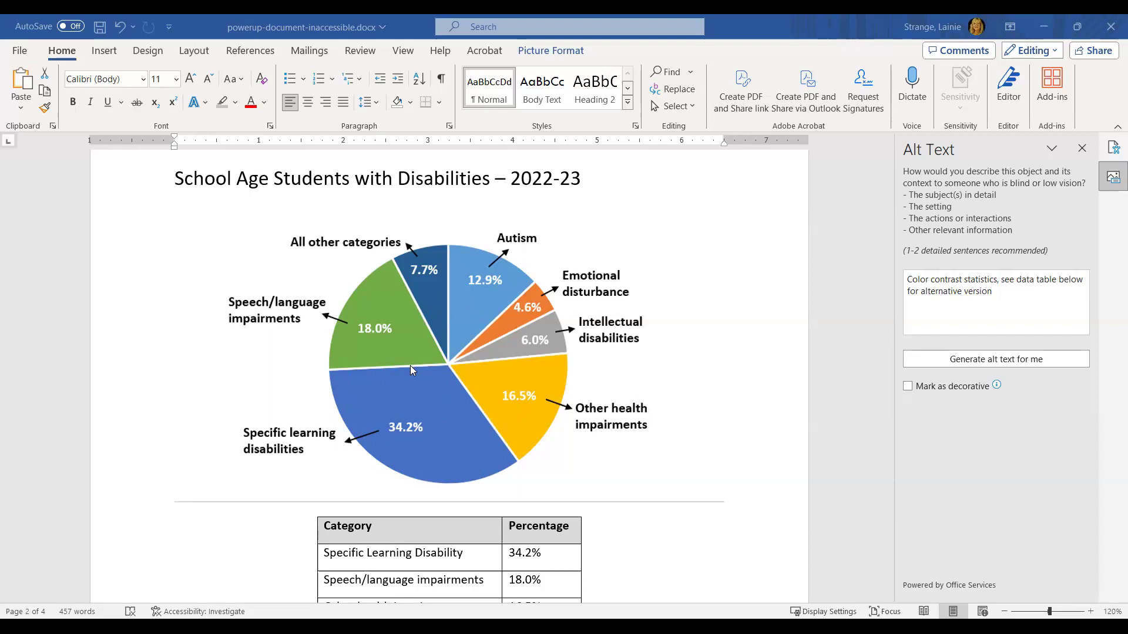
- Set the two light gray notes below the page 2 category table to the Automatic font color and return to the accessibility inspection results
scroll(697, 388, down, 2)
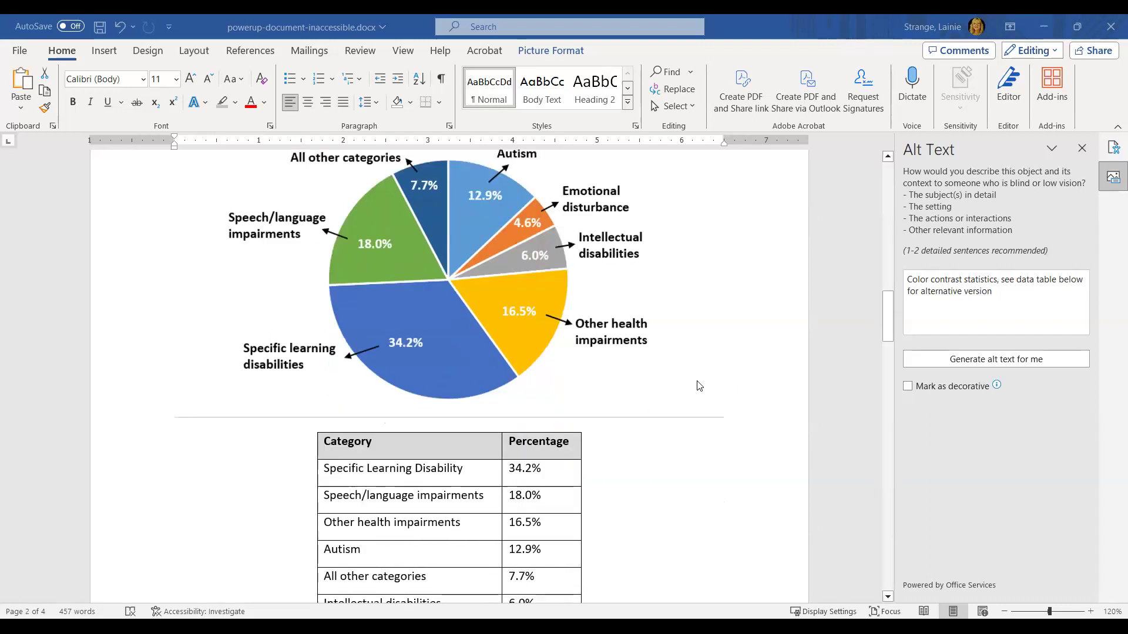
scroll(699, 386, down, 1)
scroll(536, 390, down, 2)
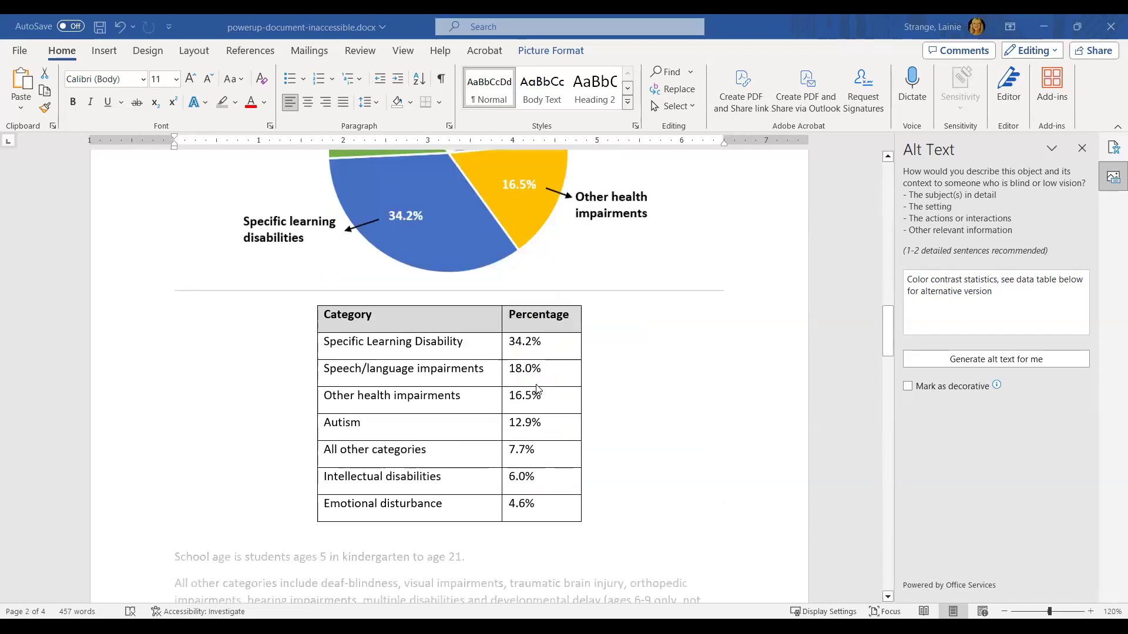
scroll(536, 390, down, 9)
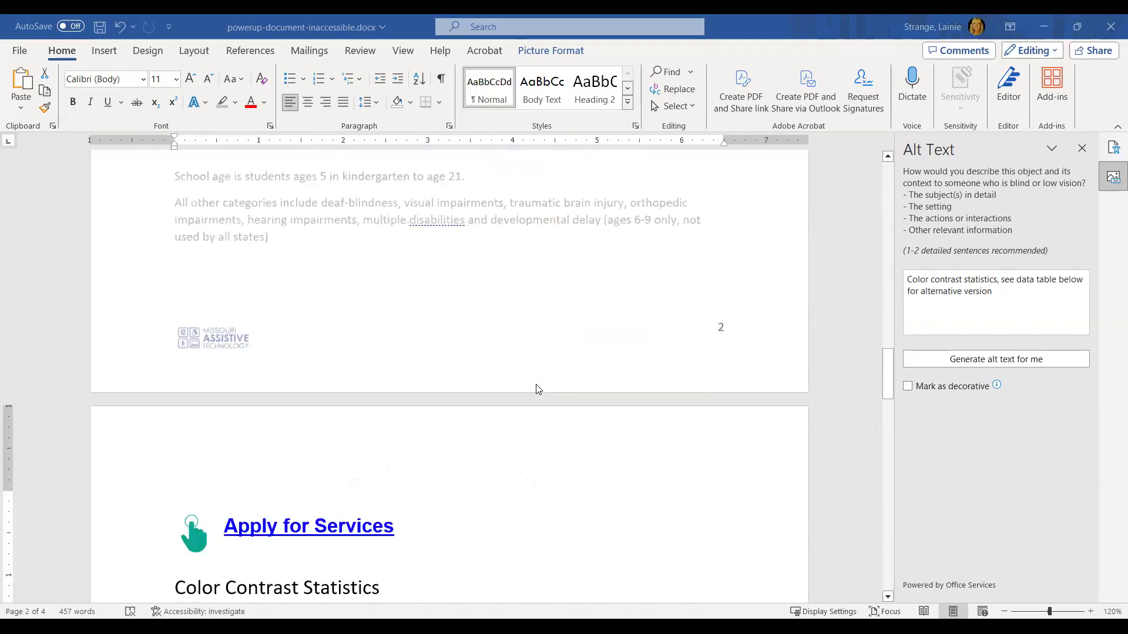
scroll(537, 390, up, 1)
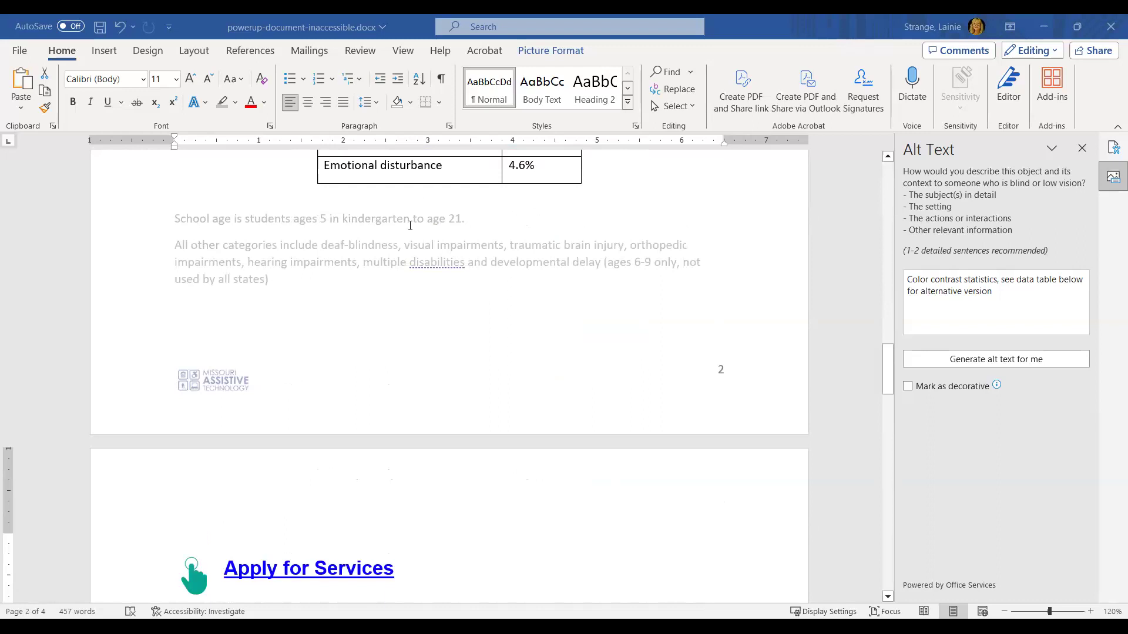
scroll(224, 306, up, 2)
click(223, 303)
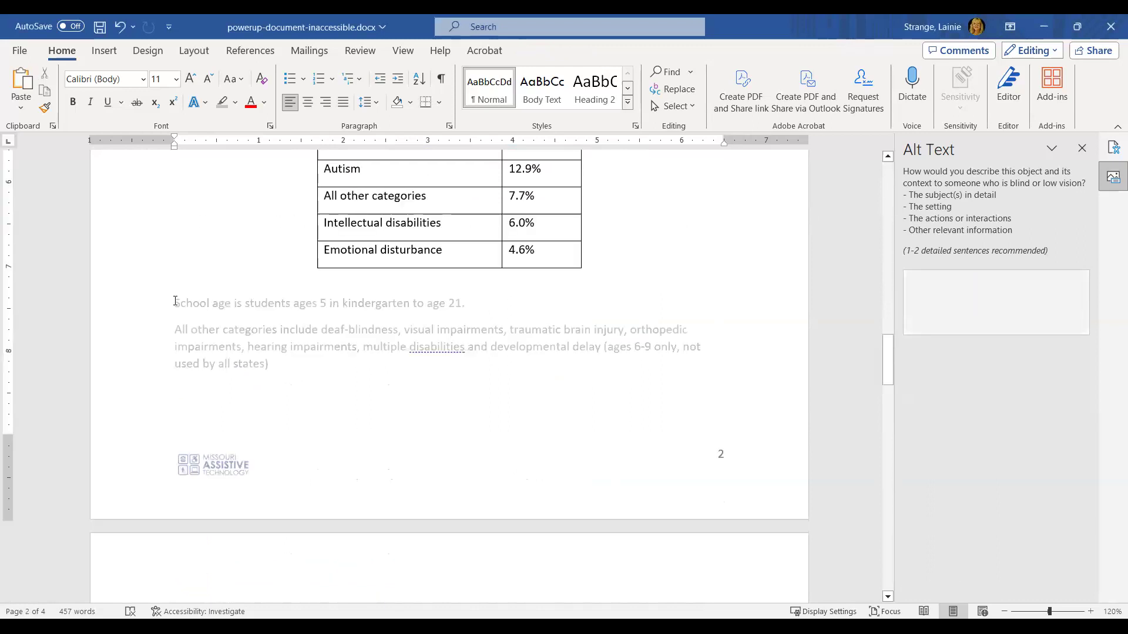
scroll(404, 257, up, 3)
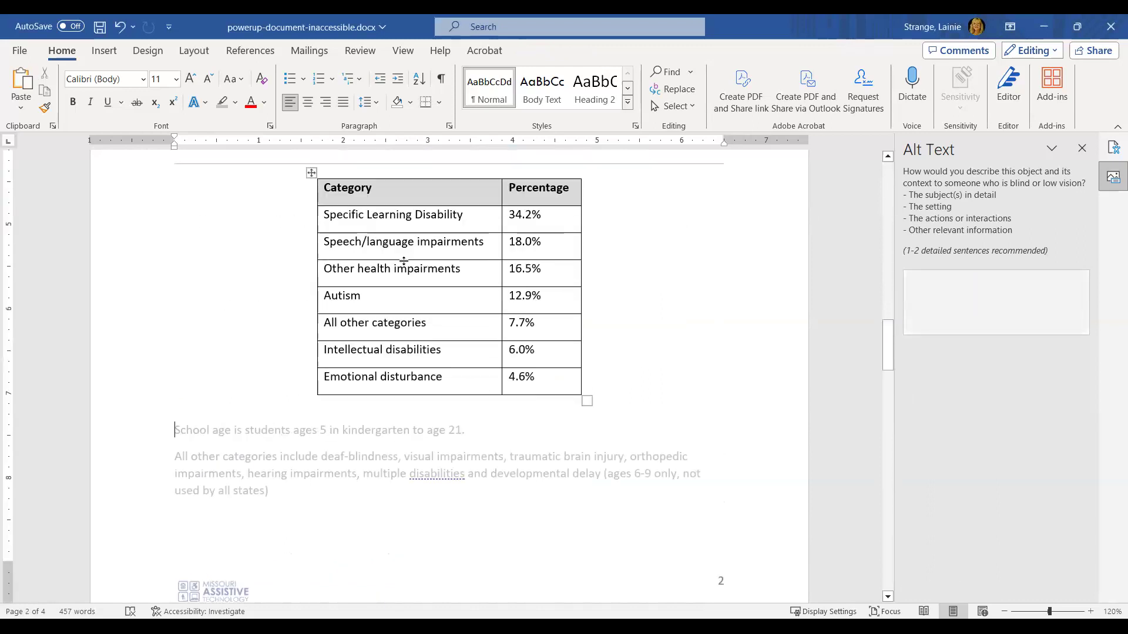
drag(173, 430, 275, 489)
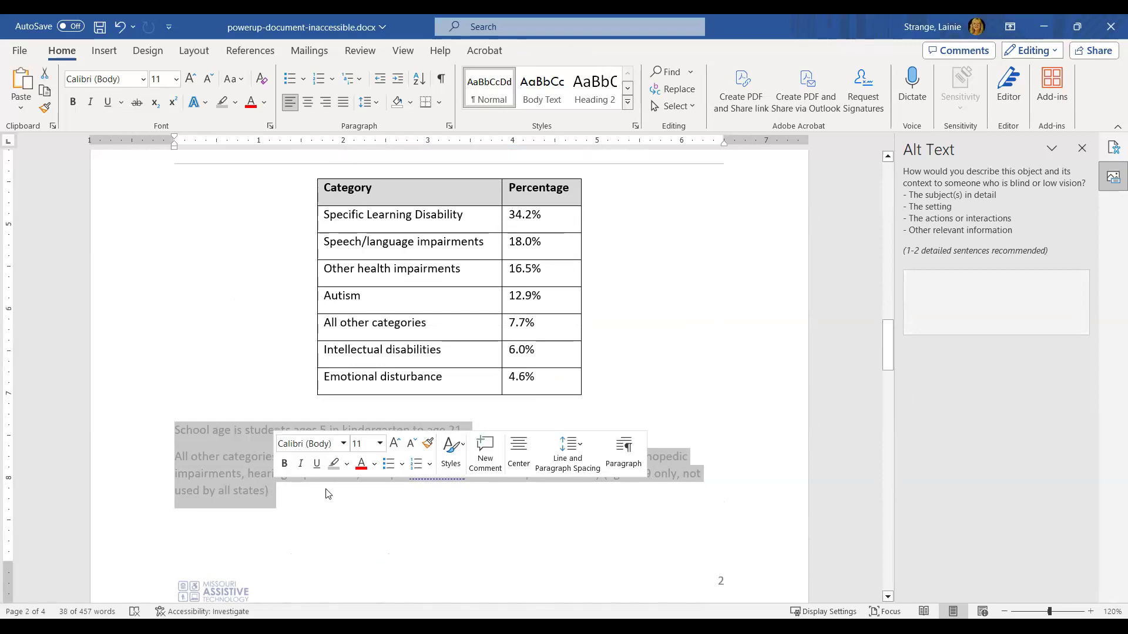
click(373, 468)
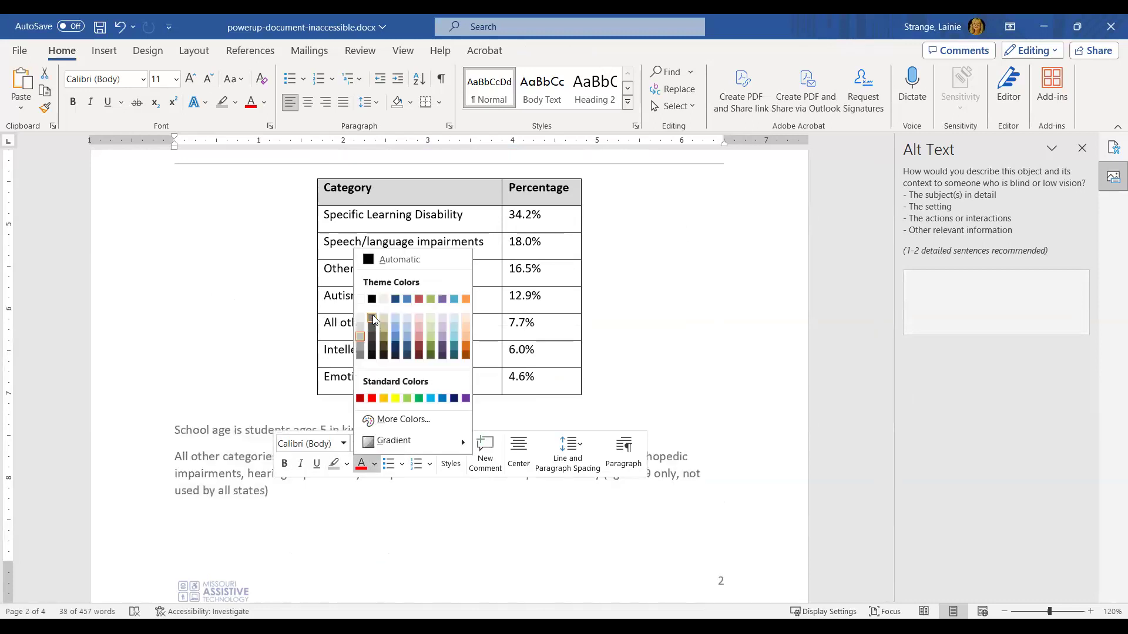
click(370, 263)
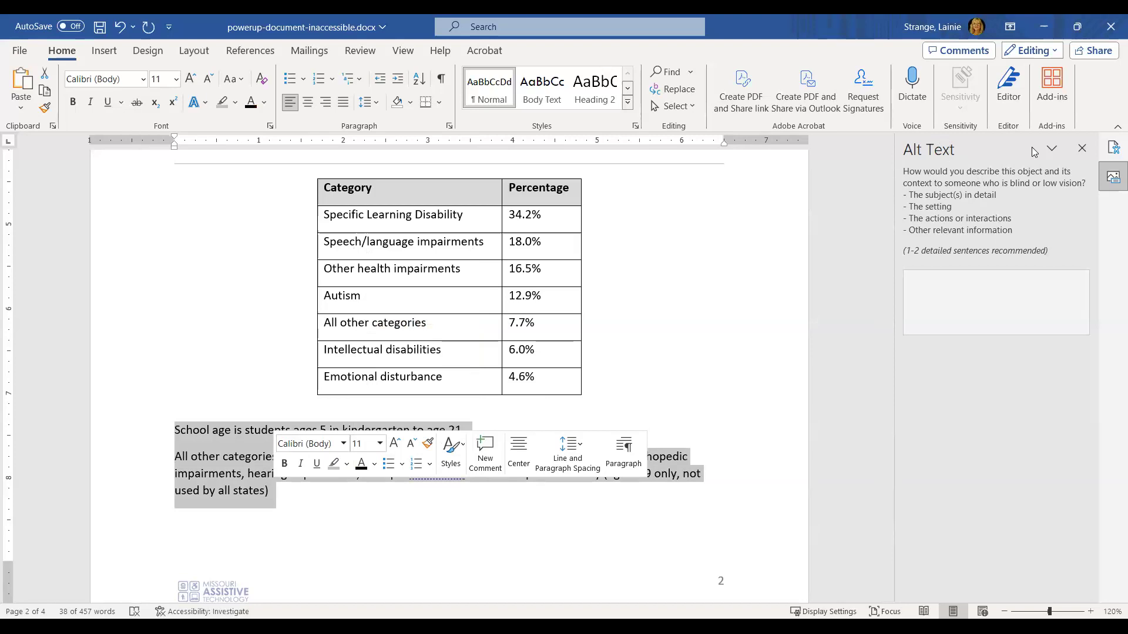
click(1083, 148)
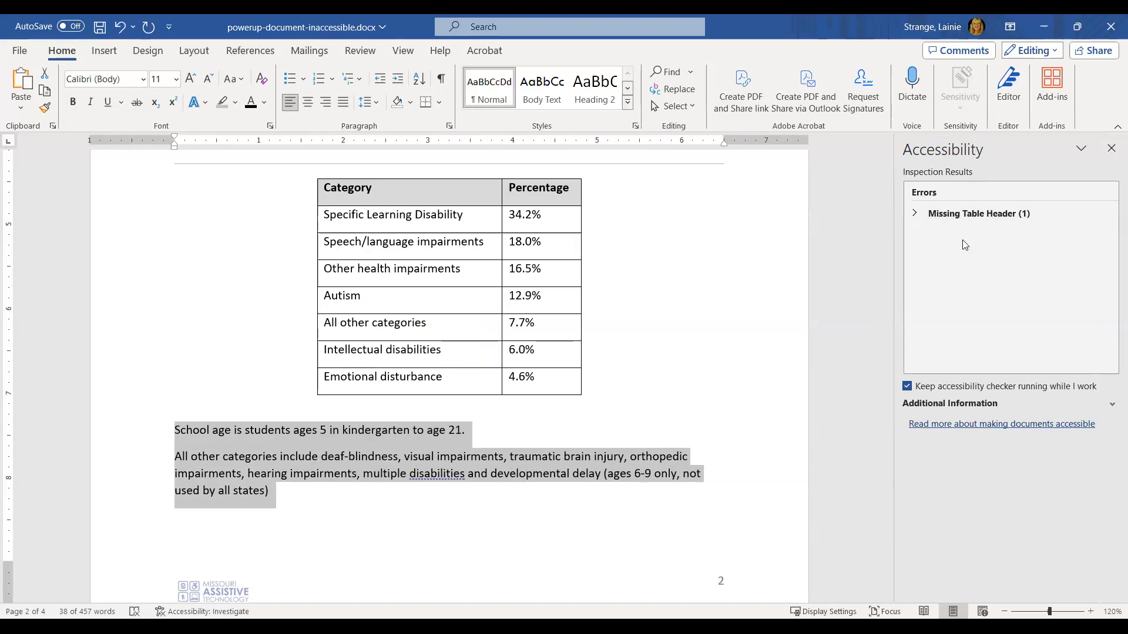
click(433, 474)
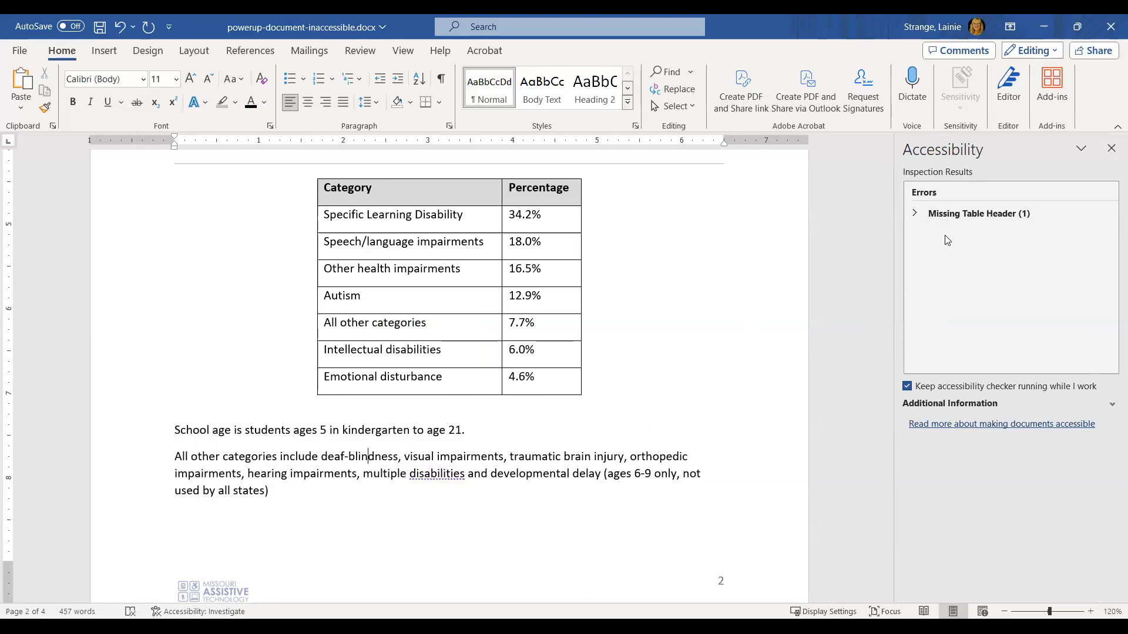
- Turn on the Header Row option for the Service Snapshot table on page 3
scroll(638, 384, down, 5)
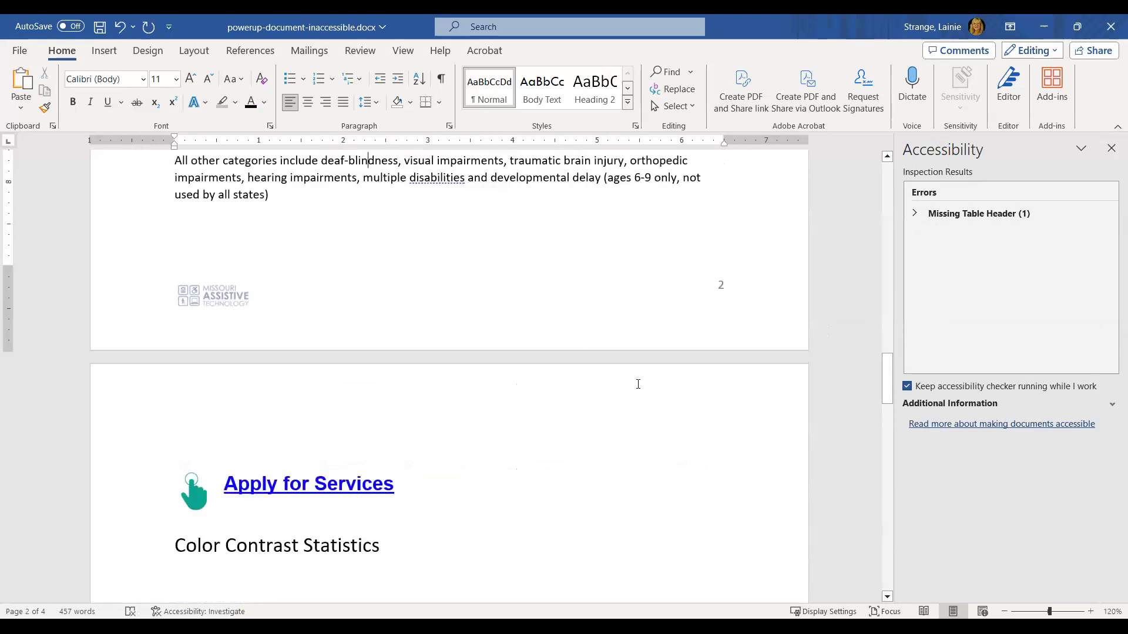
scroll(638, 385, down, 2)
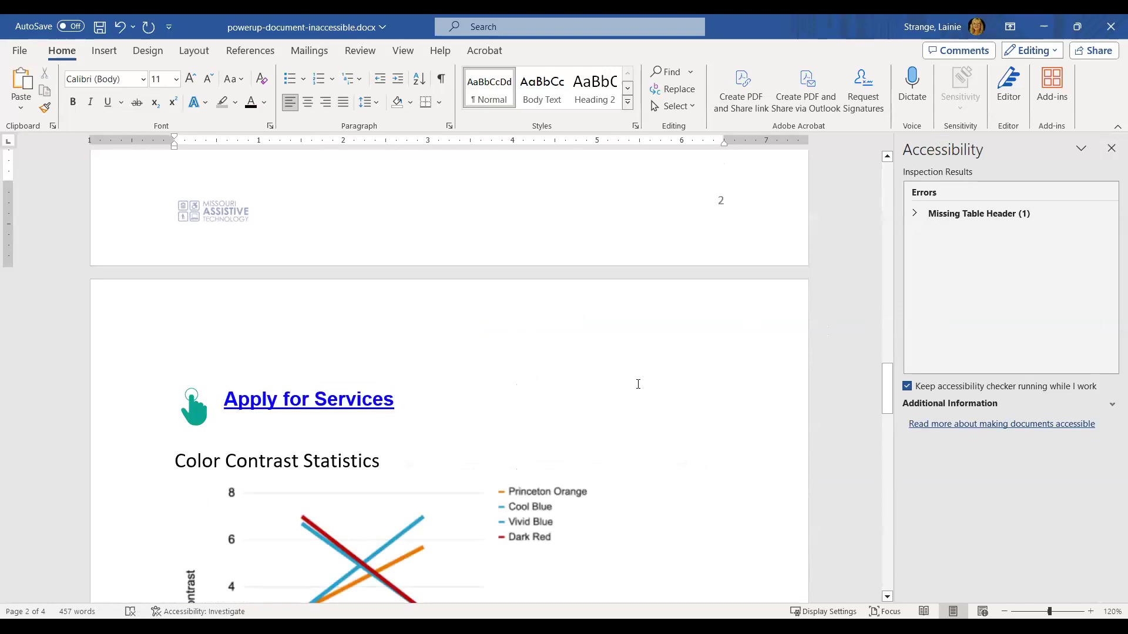
scroll(638, 385, down, 3)
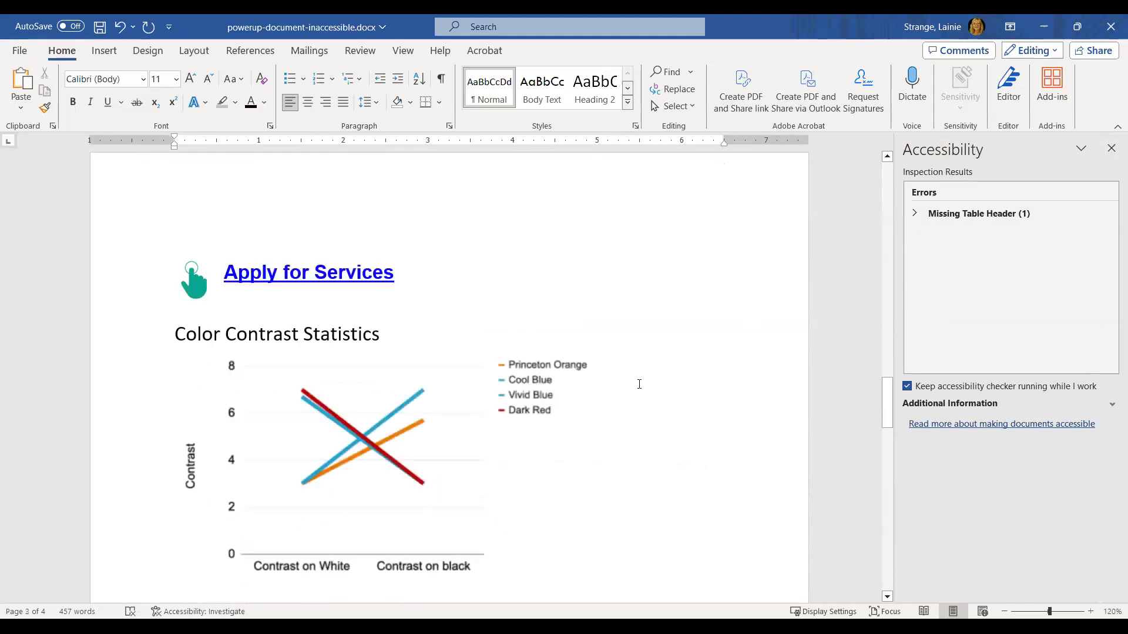
scroll(640, 385, down, 4)
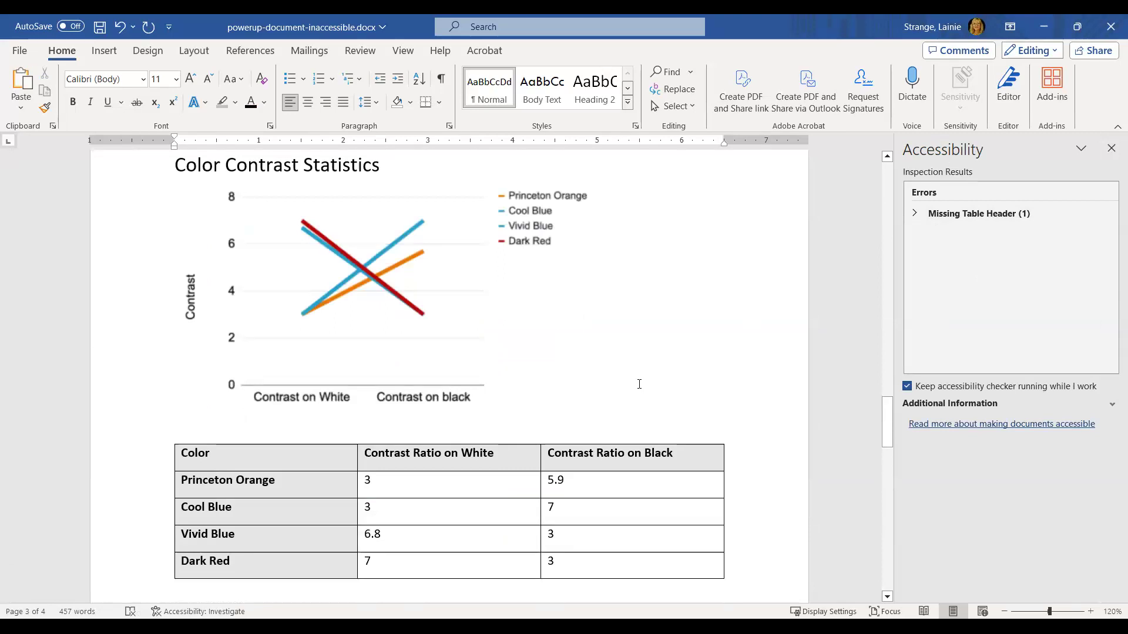
scroll(640, 385, down, 7)
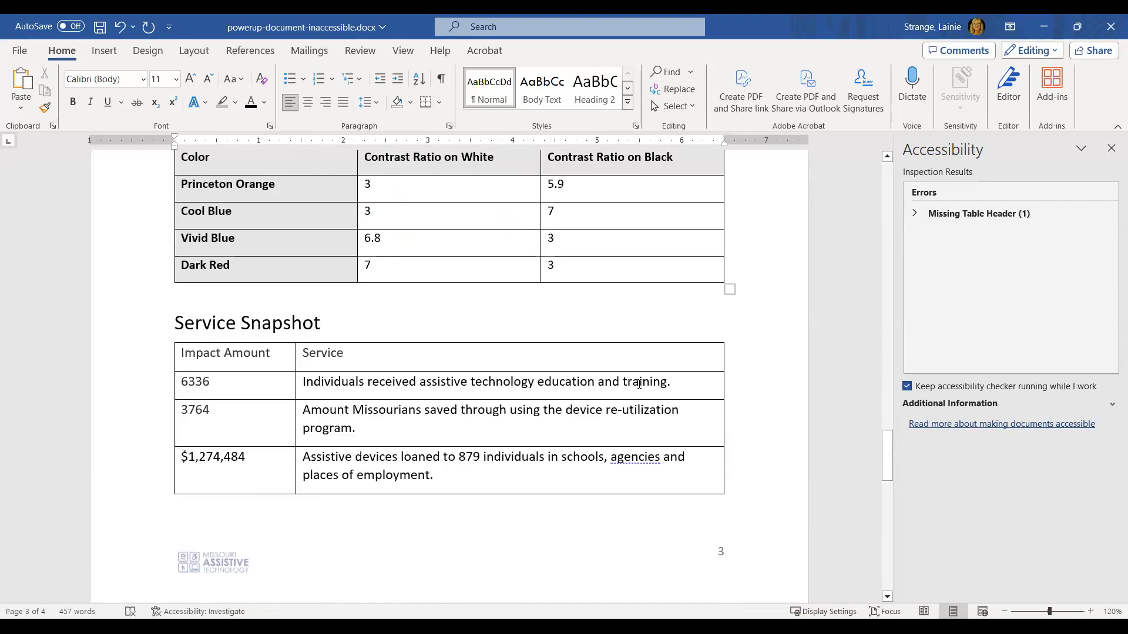
scroll(640, 385, up, 5)
scroll(639, 384, down, 4)
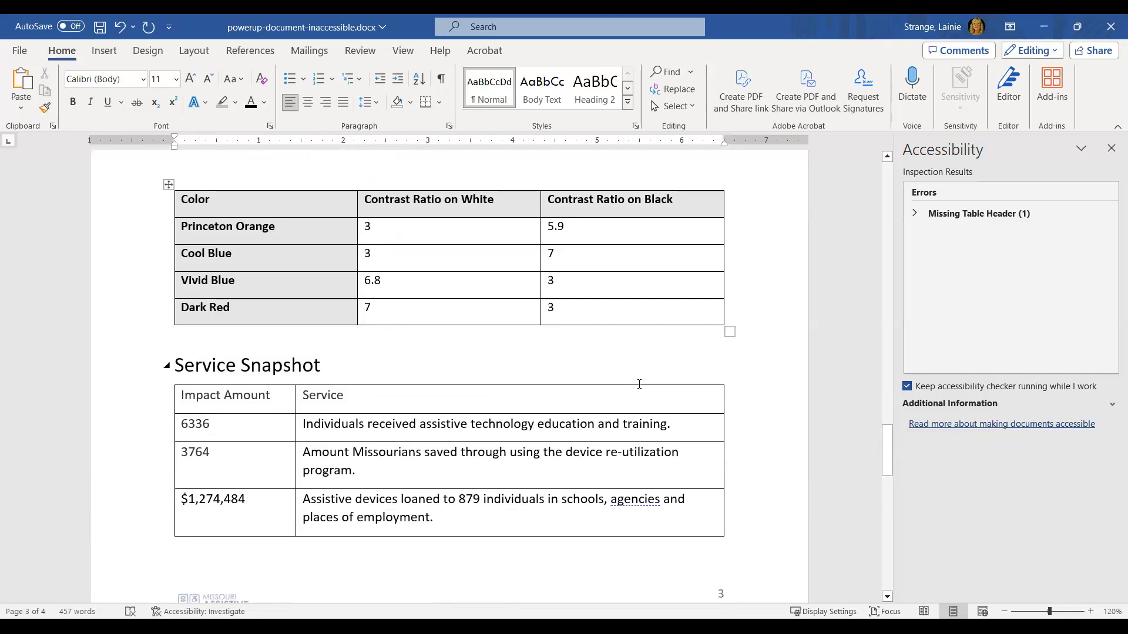
scroll(640, 384, down, 7)
scroll(639, 384, up, 4)
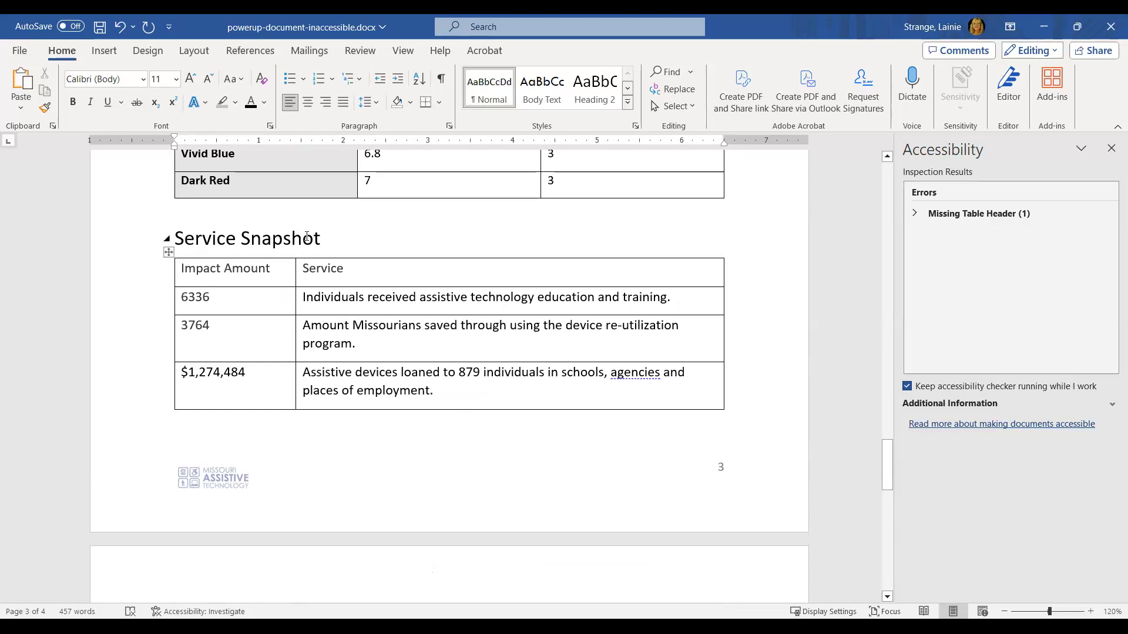
click(170, 253)
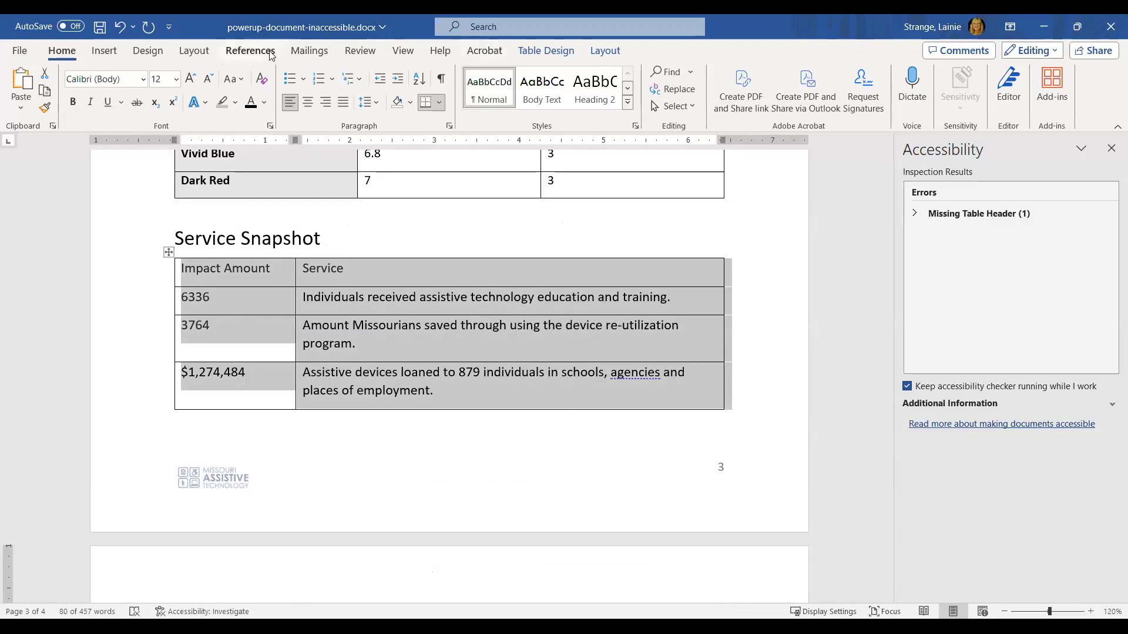
click(538, 53)
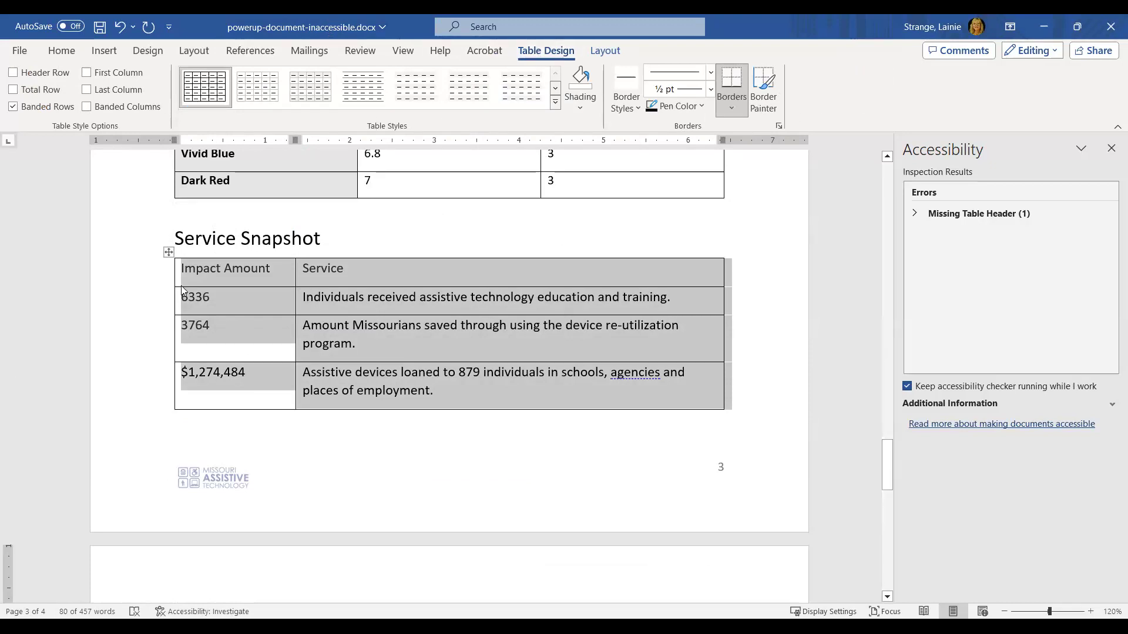
click(13, 74)
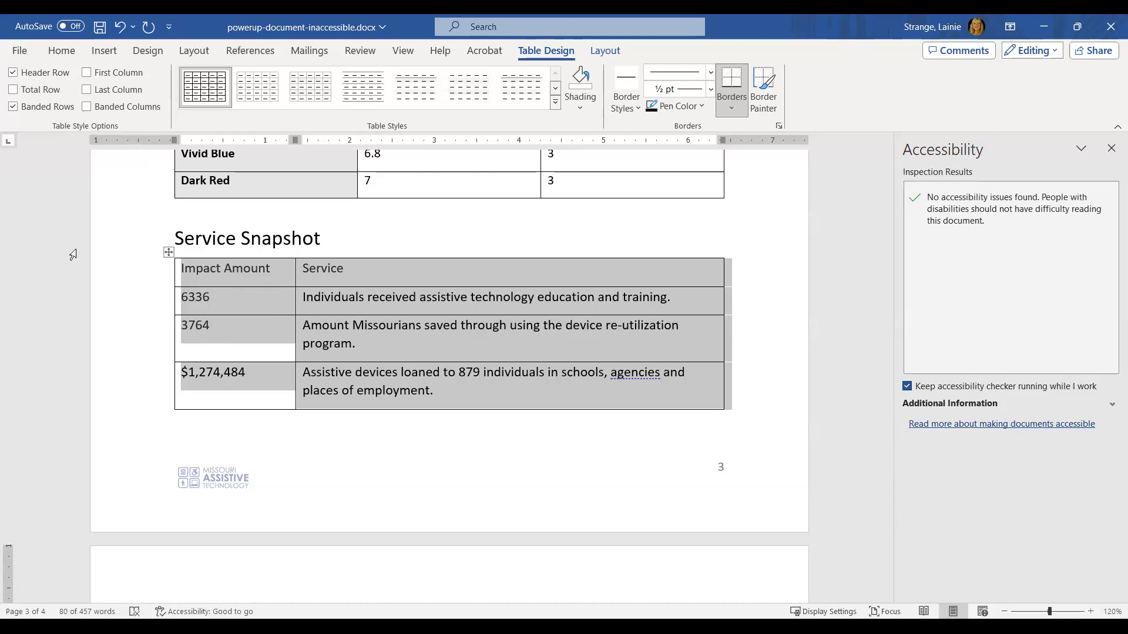
click(328, 313)
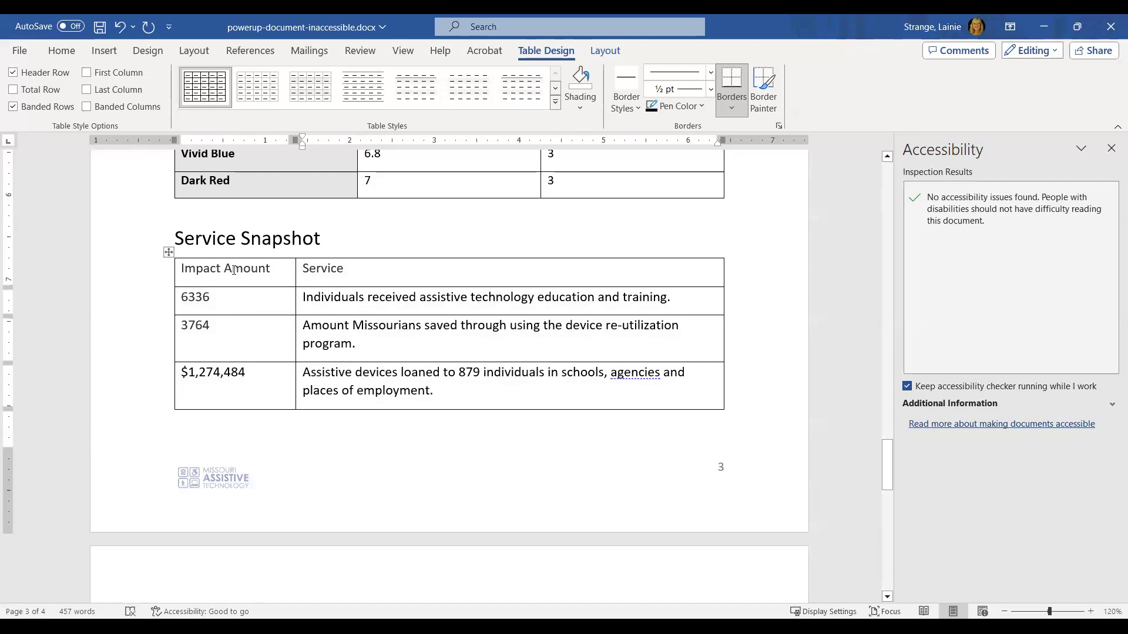
- Make the Impact Amount and Service column headings of the Service Snapshot table bold
drag(294, 266, 202, 271)
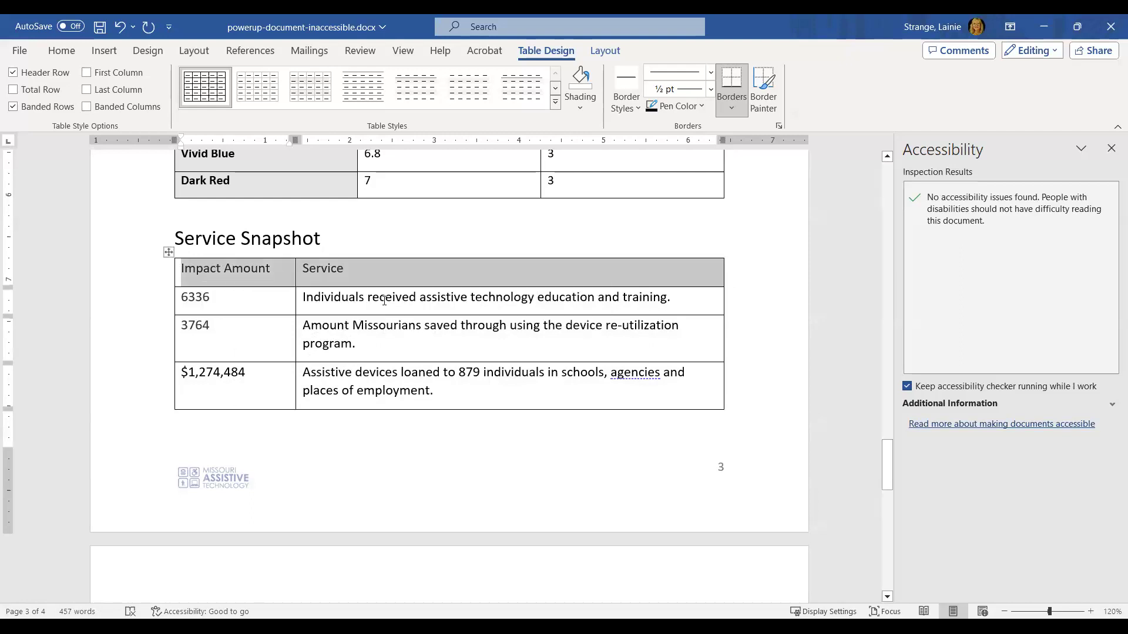
key(ctrl+b)
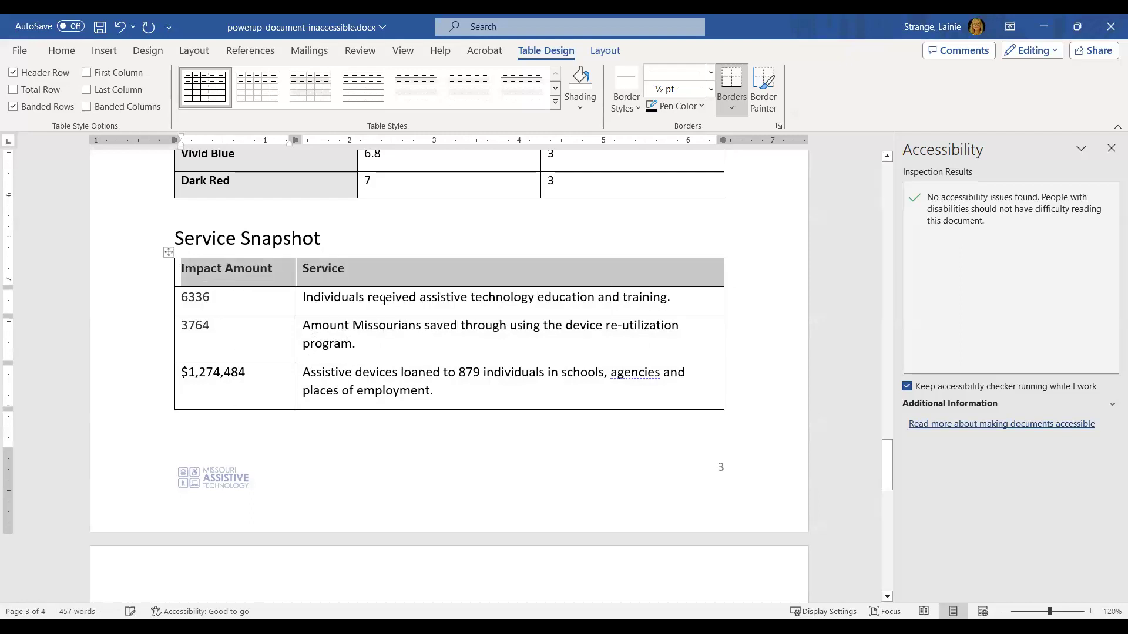
click(382, 293)
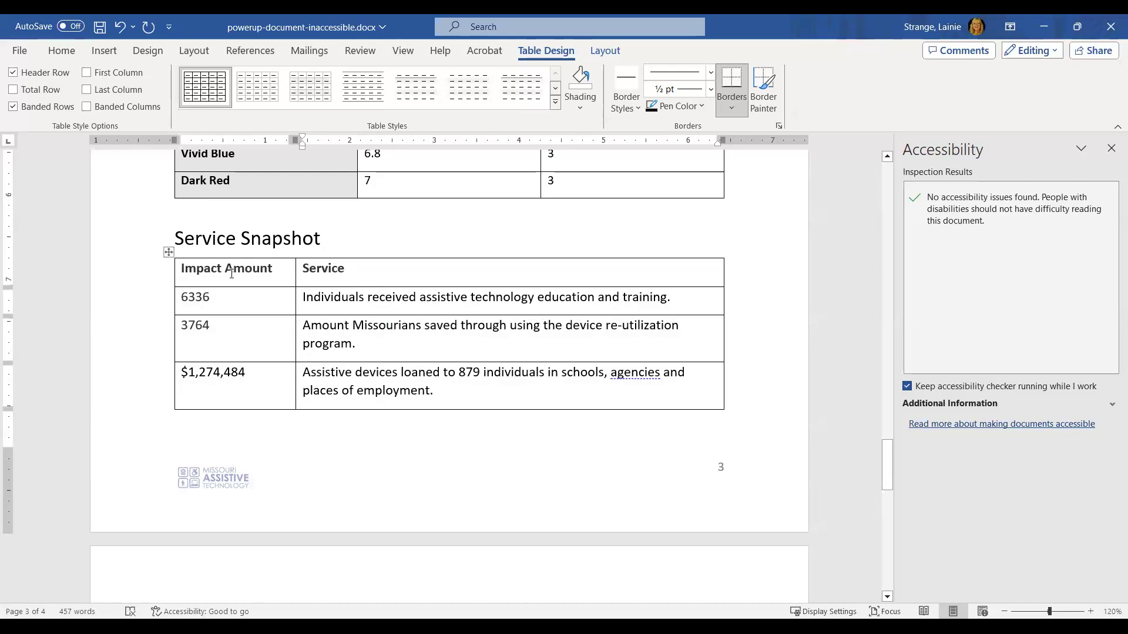
- Shade the Service Snapshot table's header row cells with a light gray fill
click(176, 271)
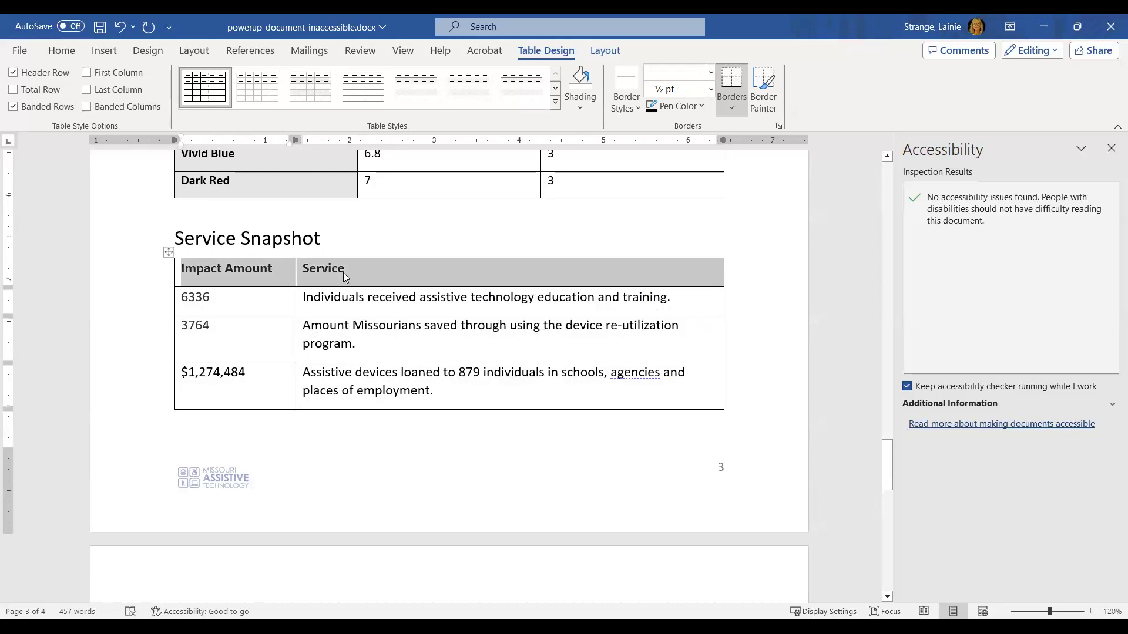
right_click(346, 277)
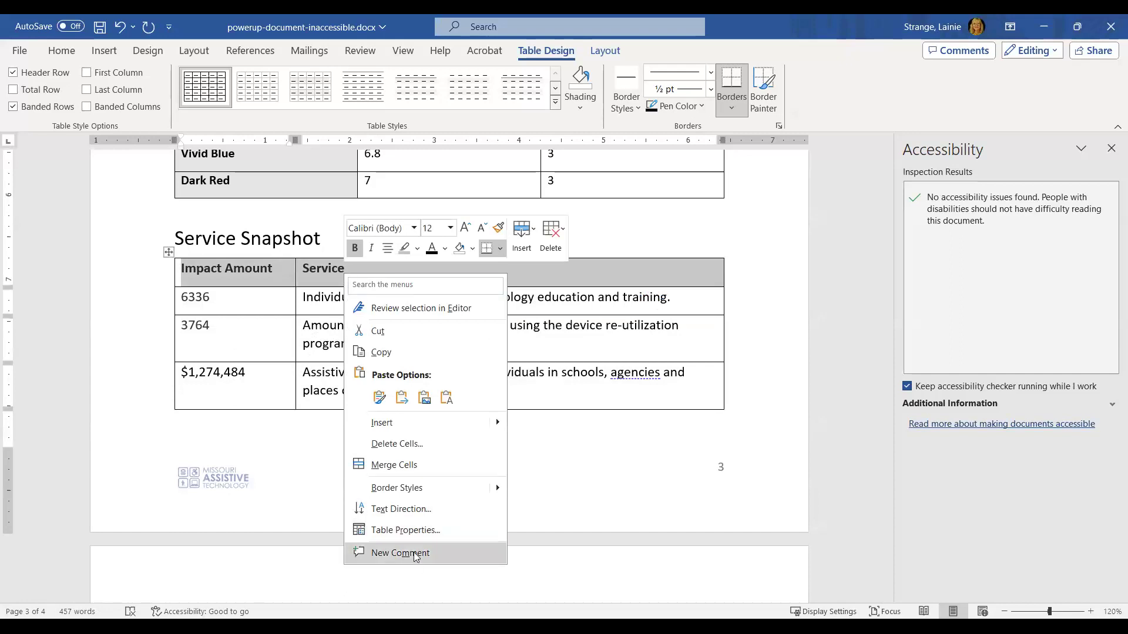
click(409, 531)
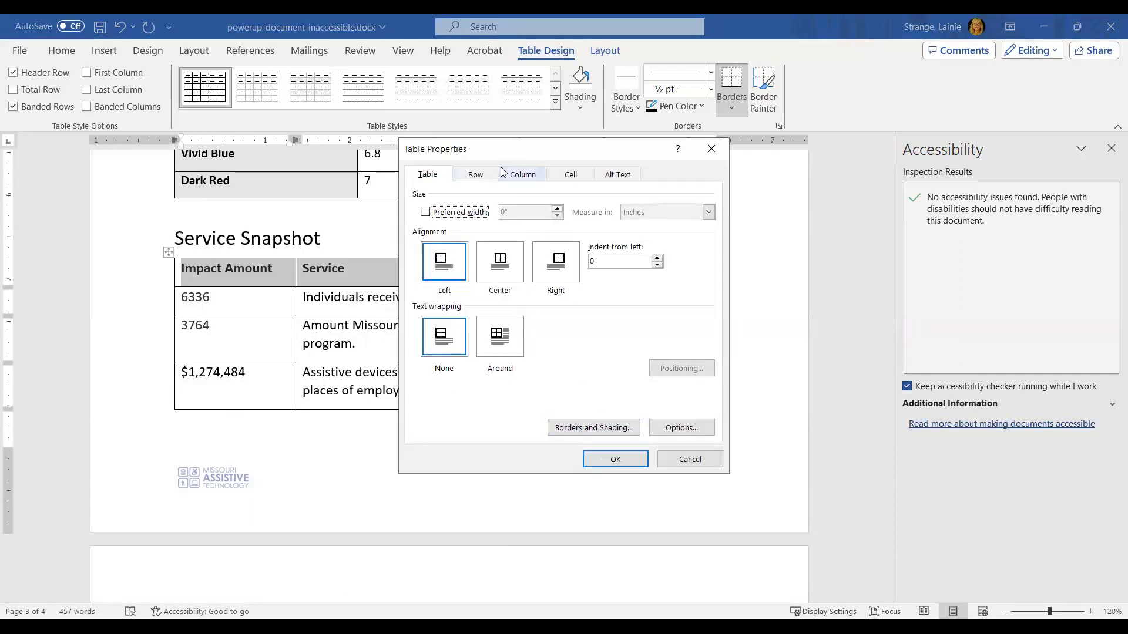
click(475, 174)
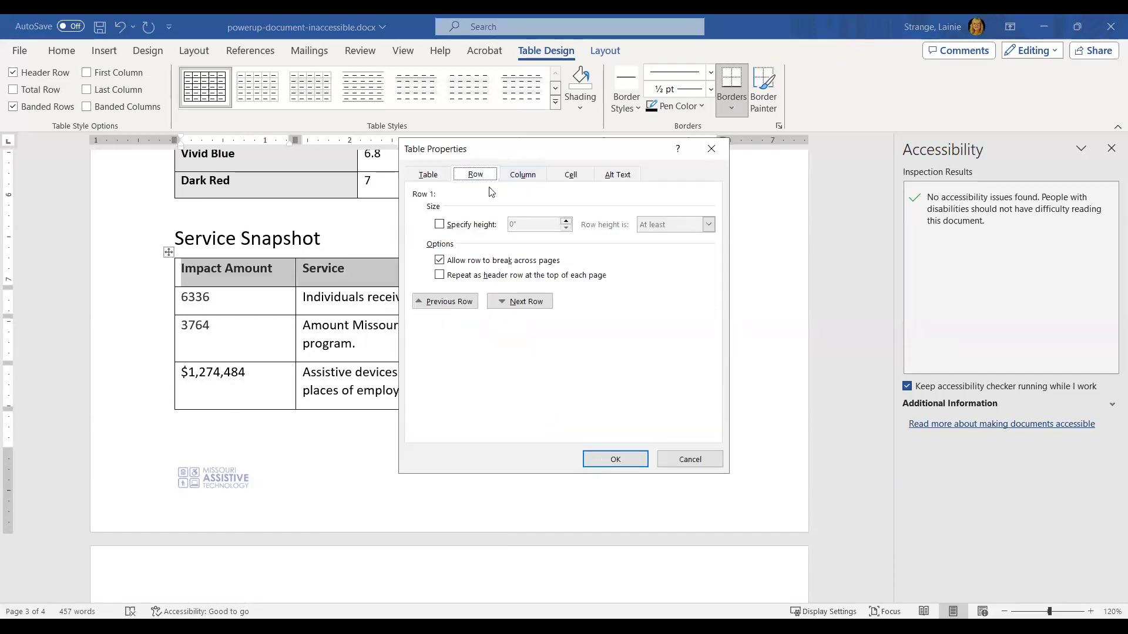
click(428, 174)
click(585, 428)
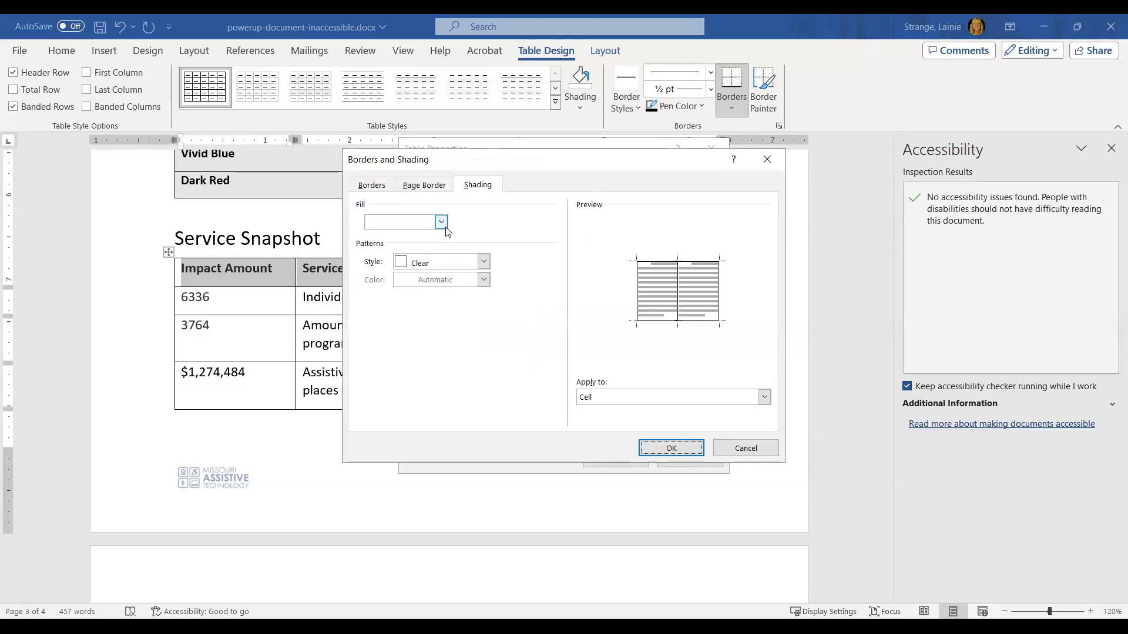
click(442, 223)
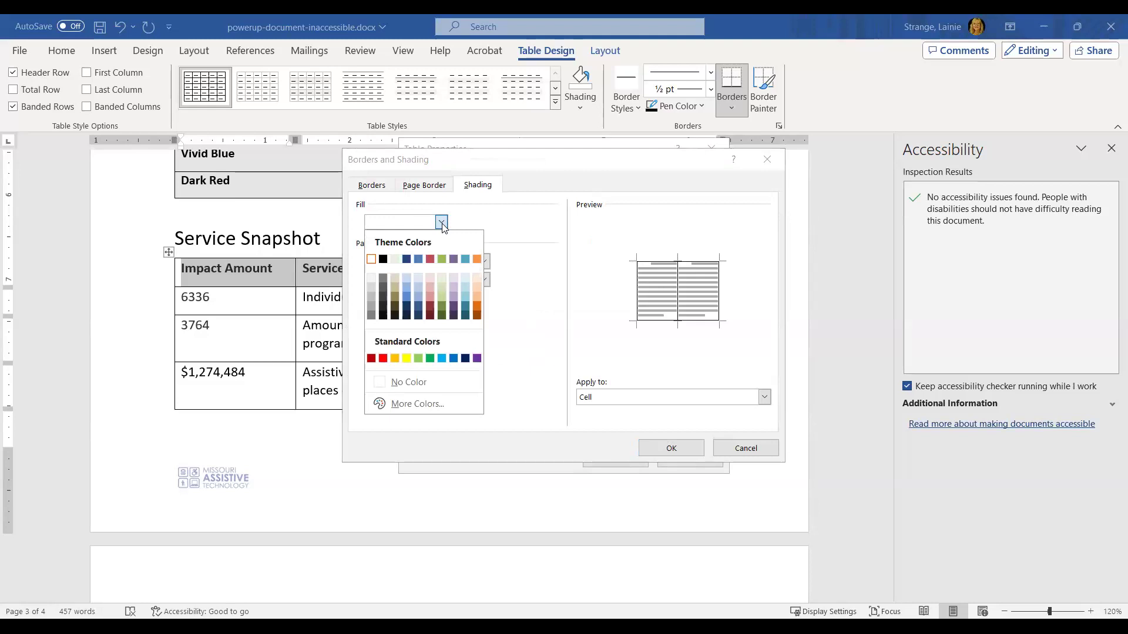
click(628, 445)
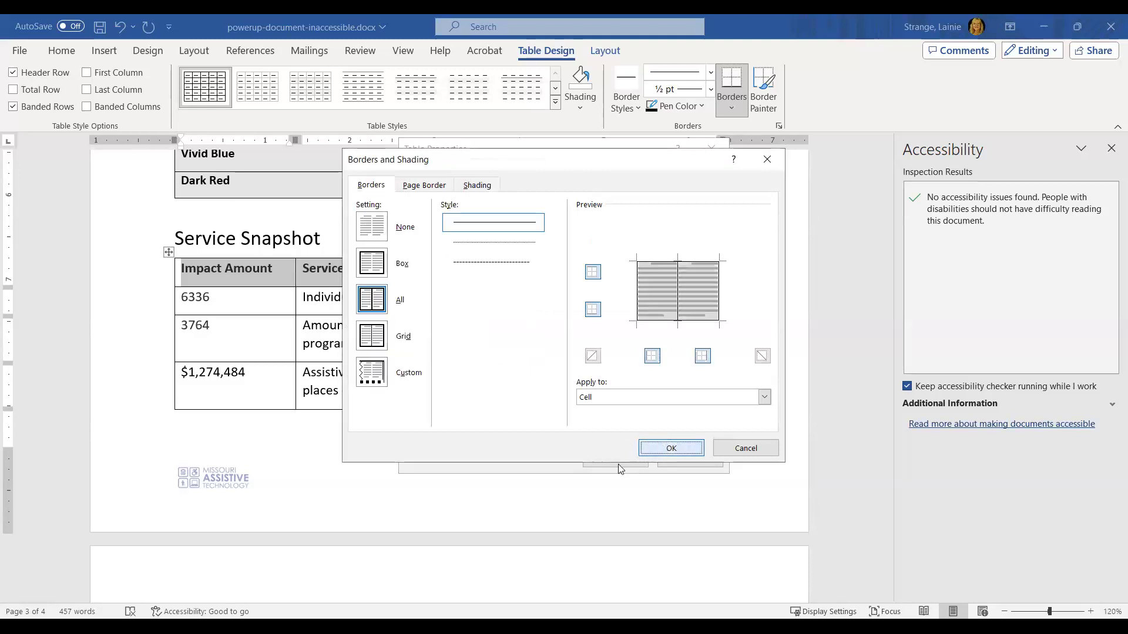
key(Return)
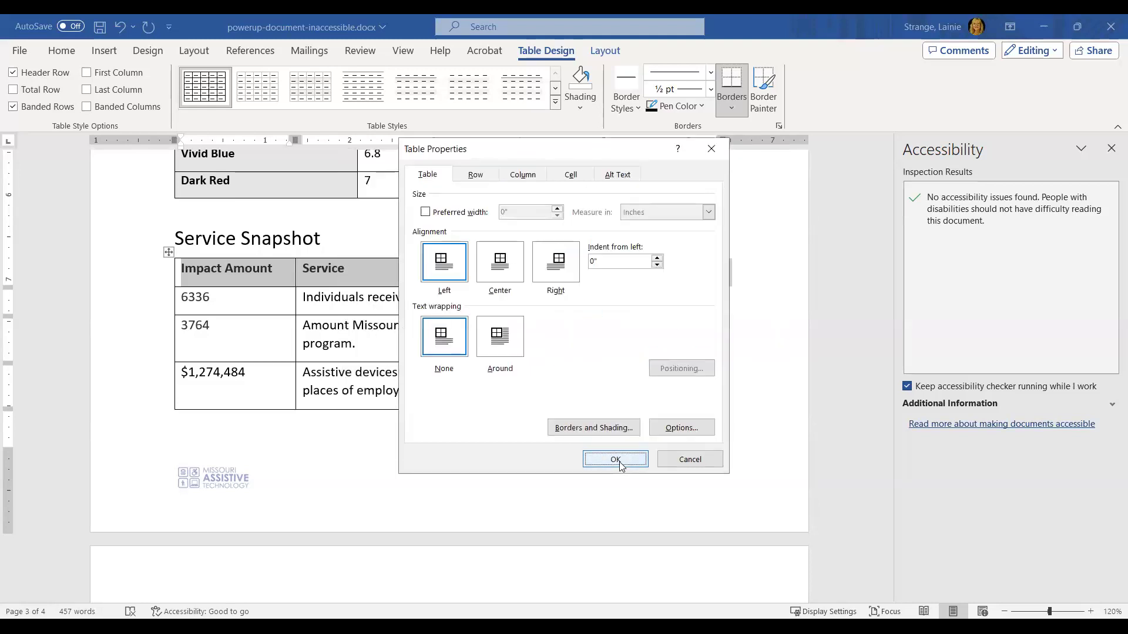
click(617, 460)
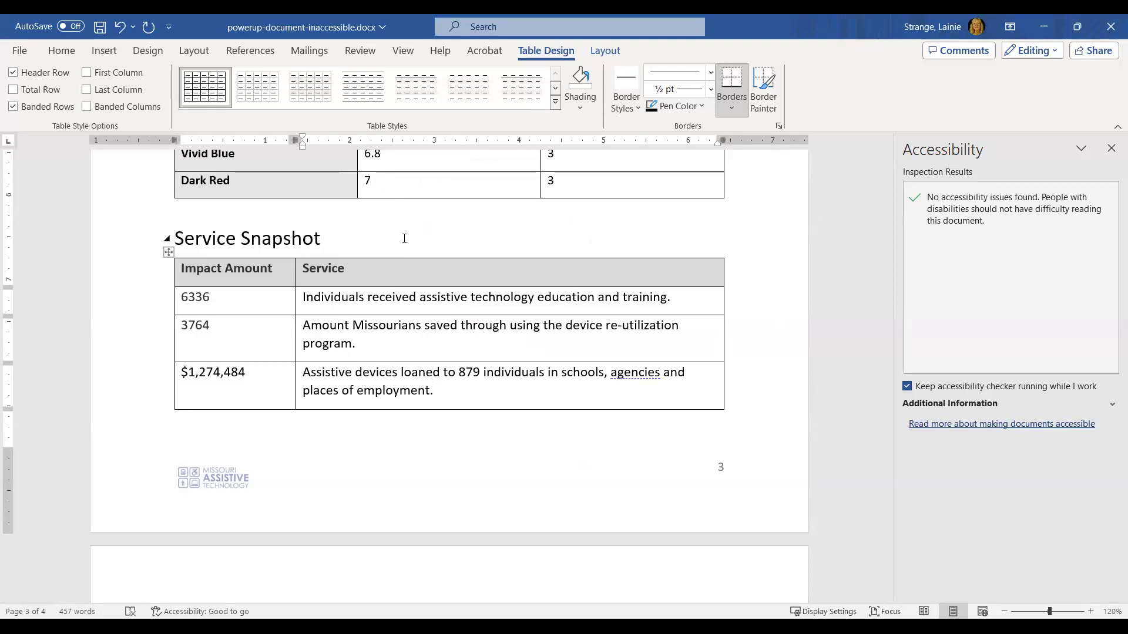
scroll(447, 339, up, 3)
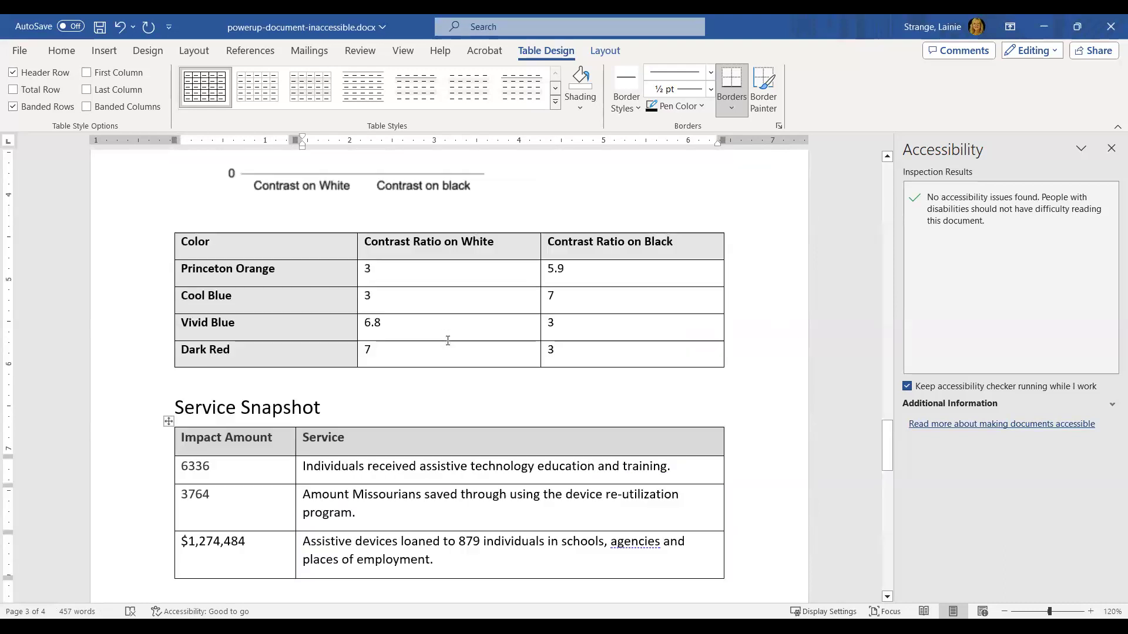
- Examine the Color Contrast Statistics chart and the header row, first column and data cells of its table on page 3
click(199, 250)
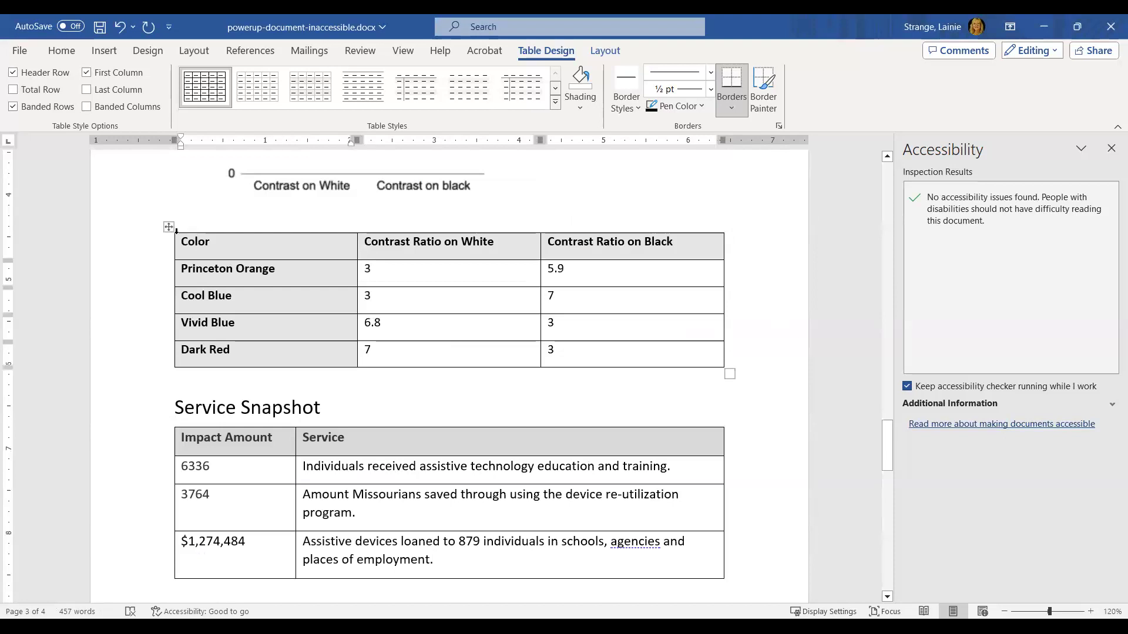
scroll(262, 316, up, 3)
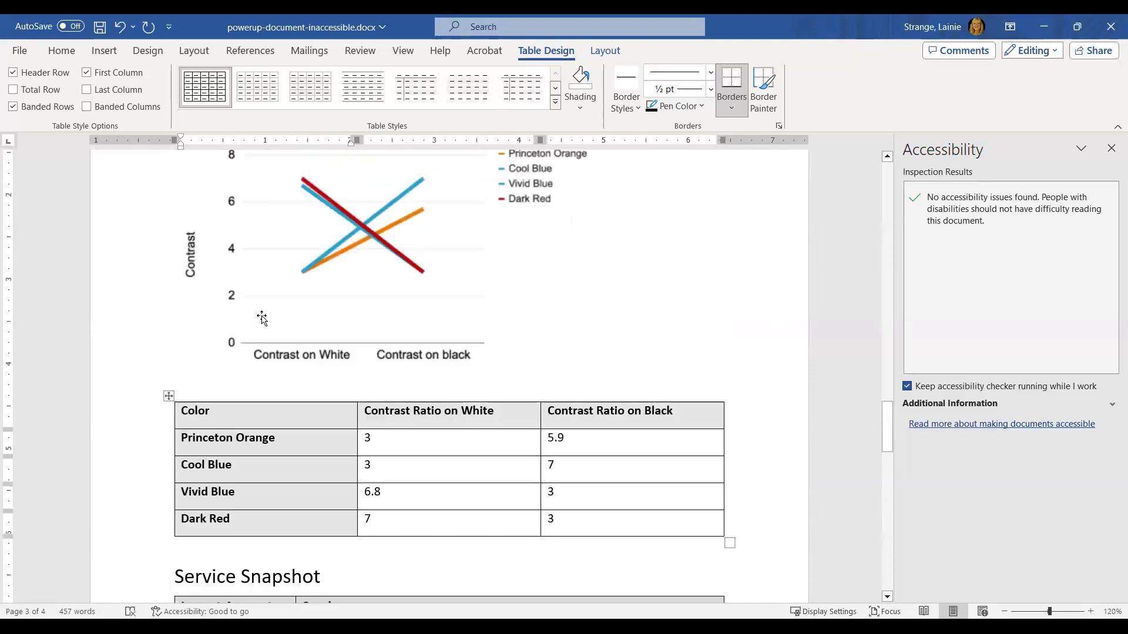
scroll(295, 397, up, 3)
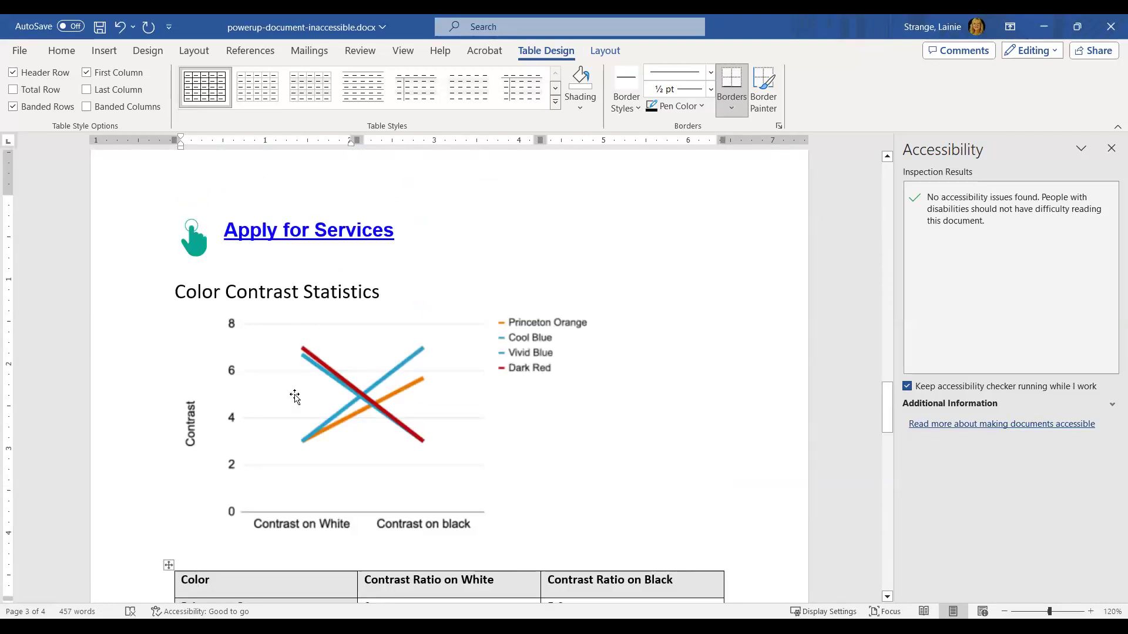
scroll(295, 397, down, 3)
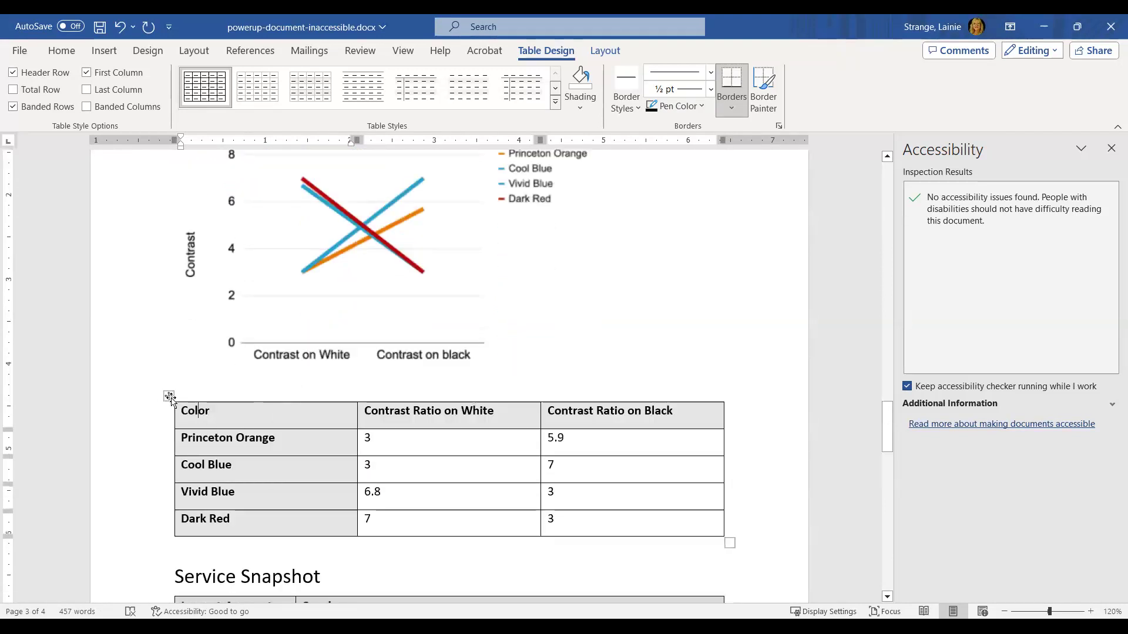
click(169, 397)
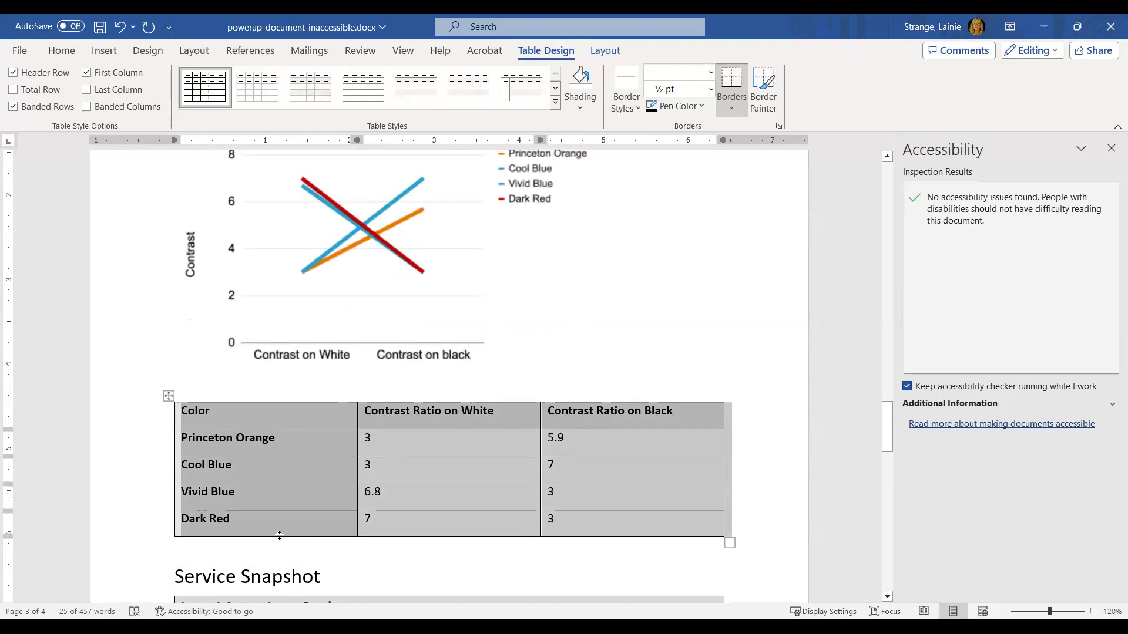
click(392, 439)
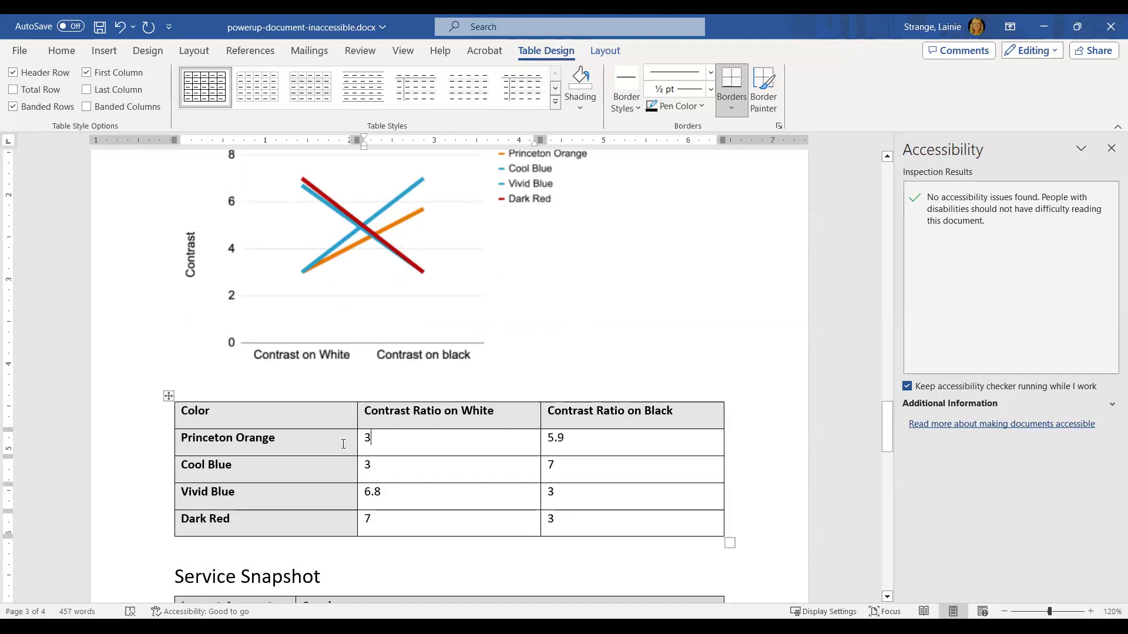
double_click(367, 438)
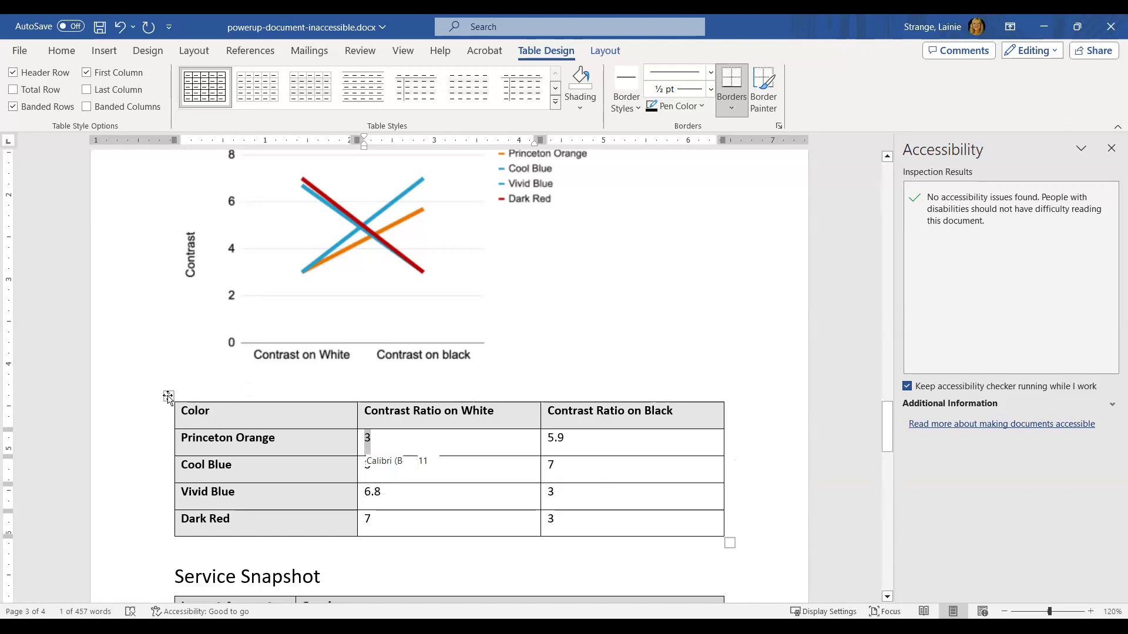
- Try disallowing row breaks across pages and repeating the header row for the color contrast table, and cancel the table properties
right_click(169, 397)
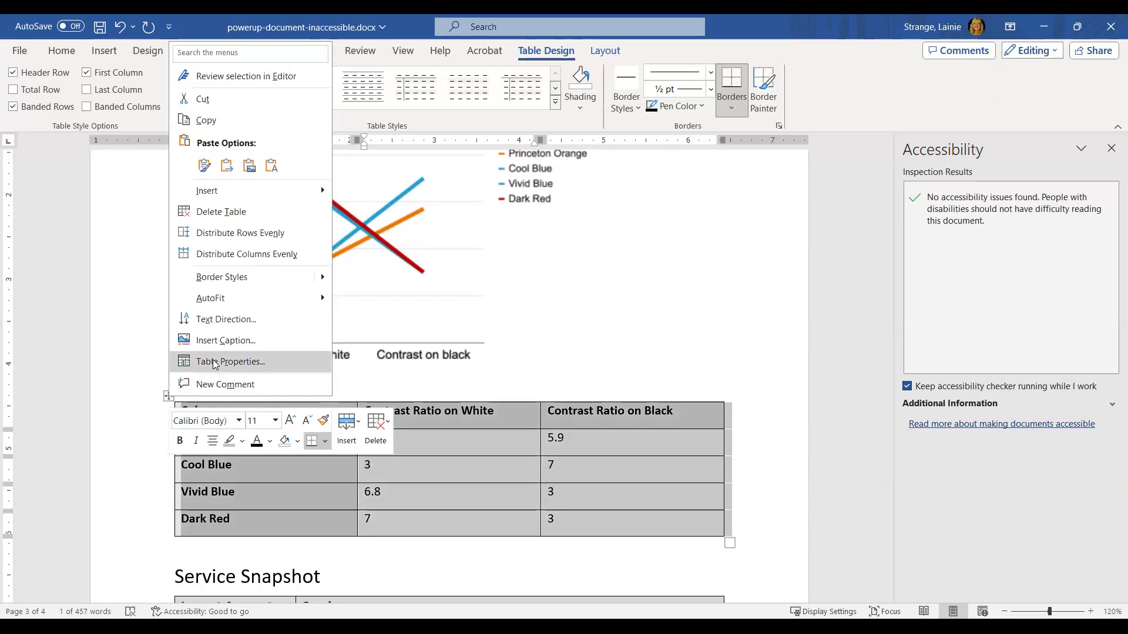
click(215, 363)
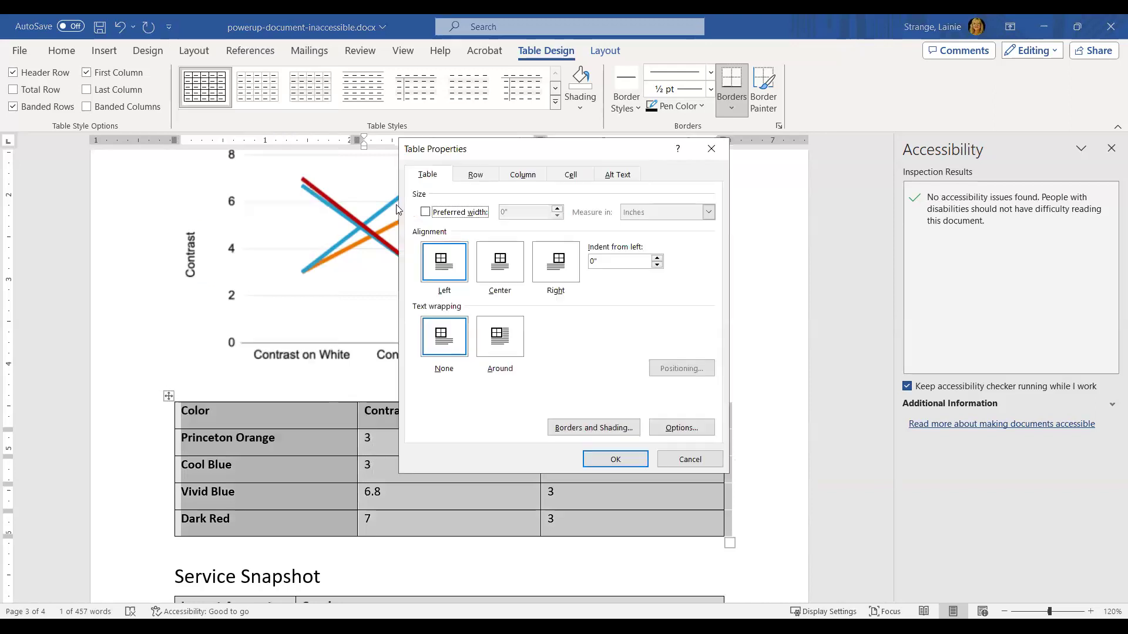
click(477, 175)
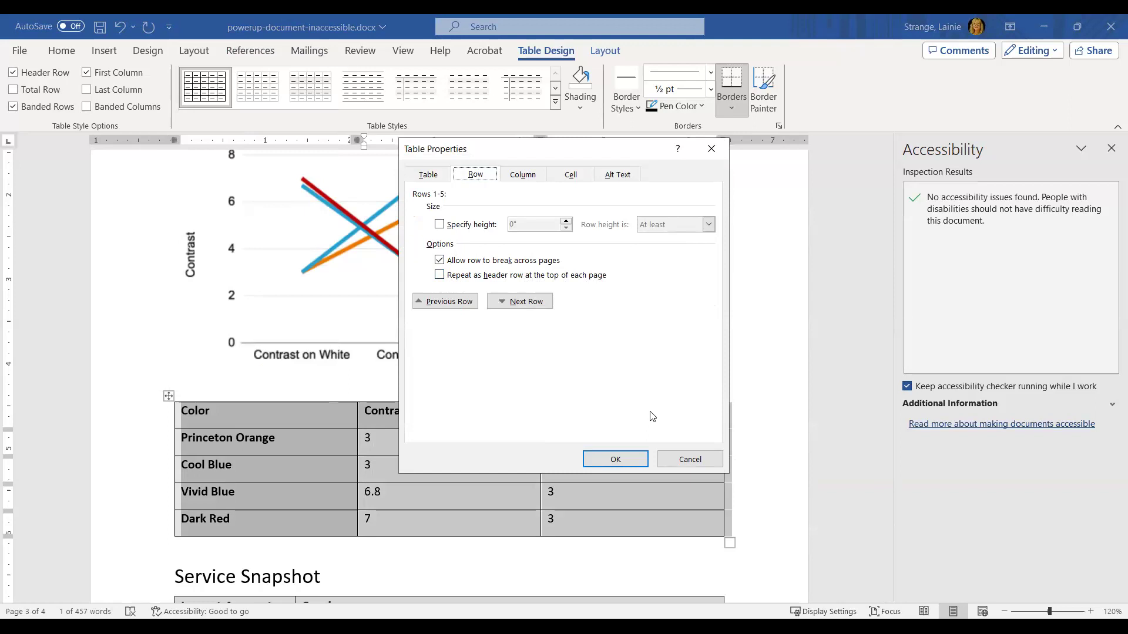
click(458, 265)
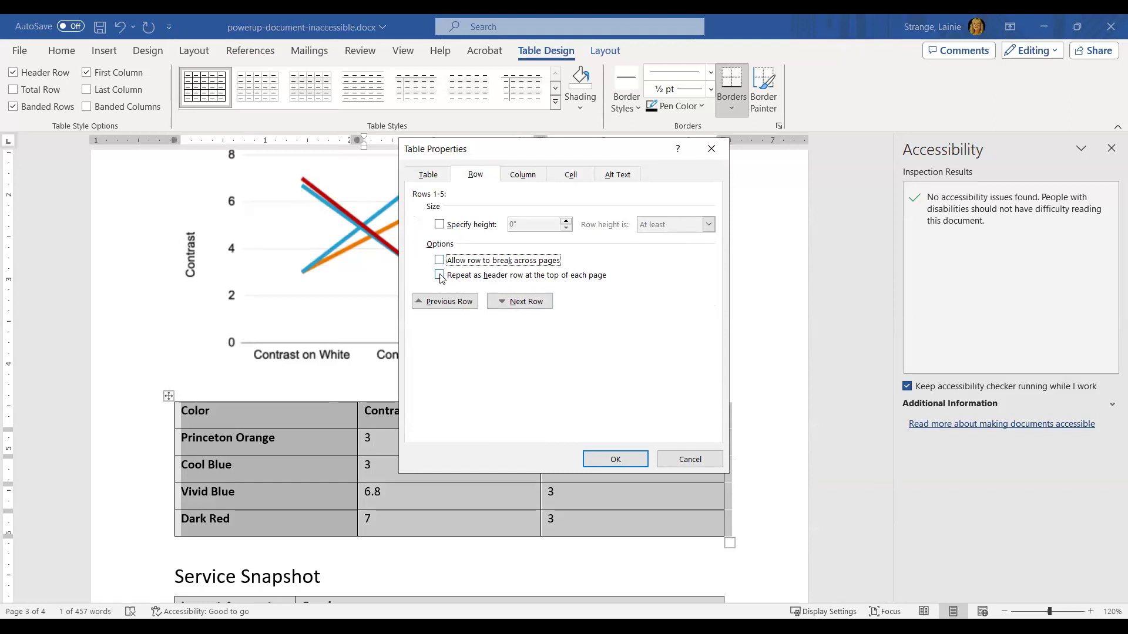
click(441, 276)
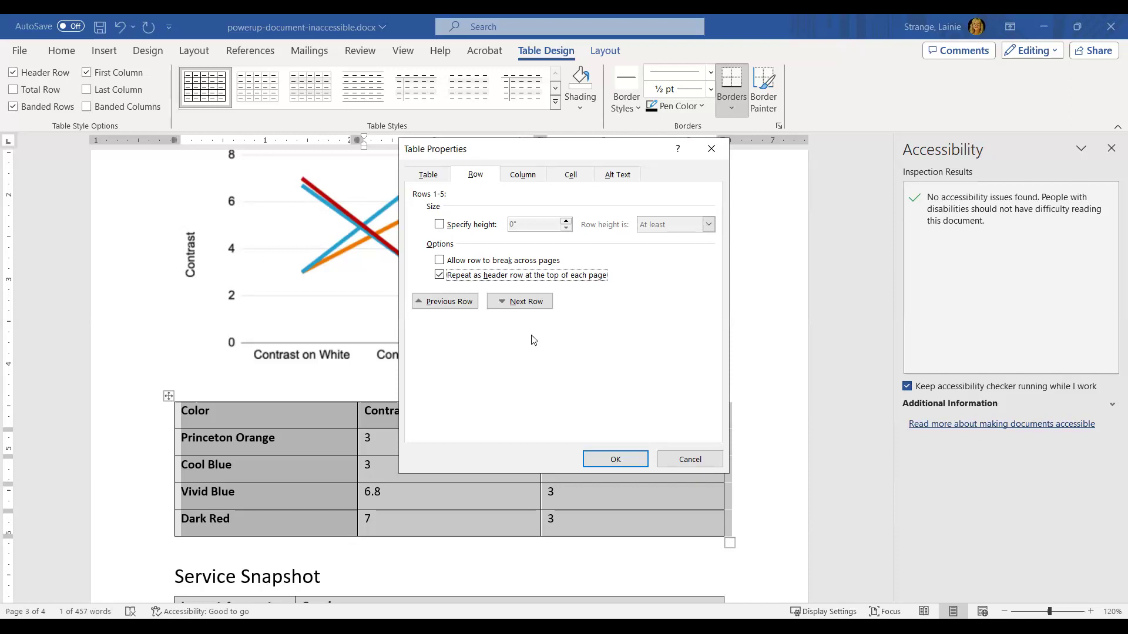
click(692, 458)
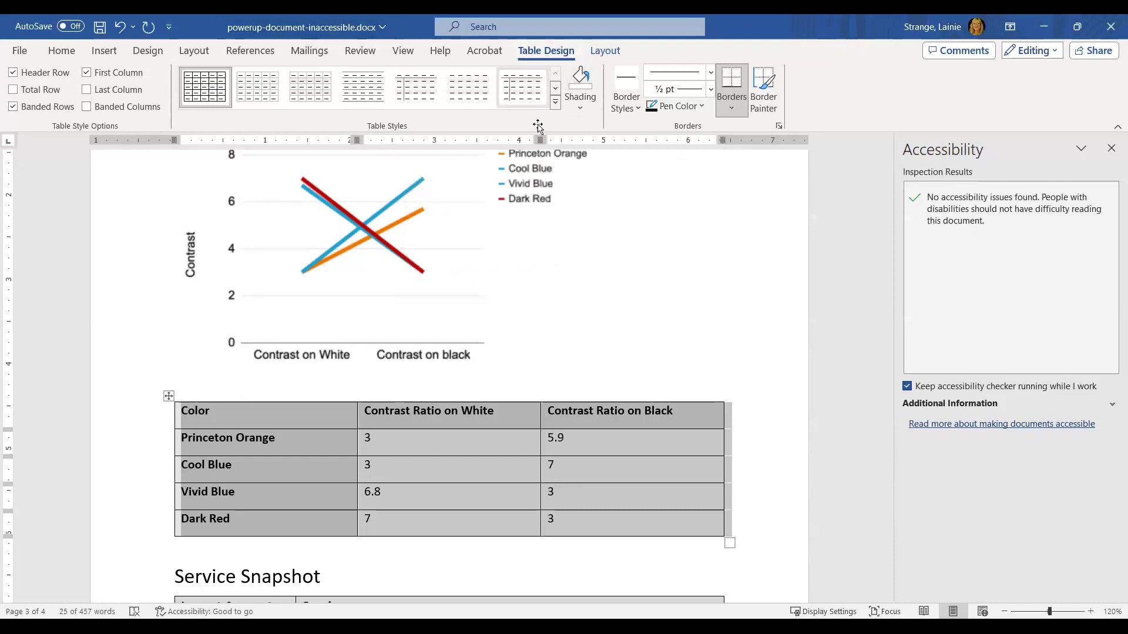
scroll(615, 379, down, 3)
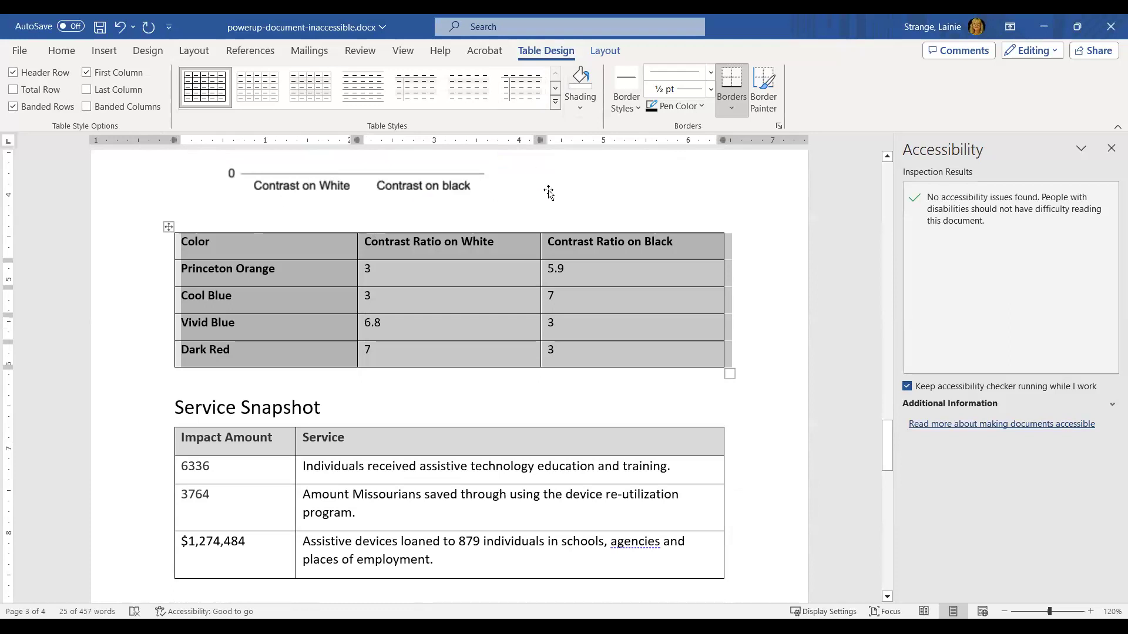
click(548, 192)
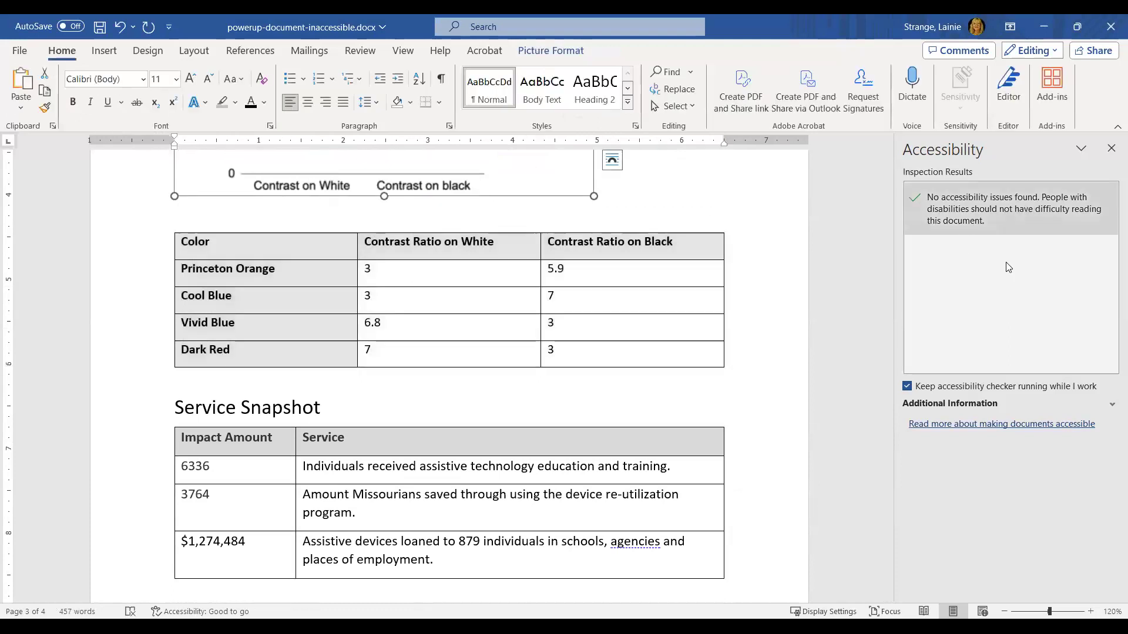
- Review the file types available for saving a copy of the document in the Documents folder, and close without saving
click(24, 51)
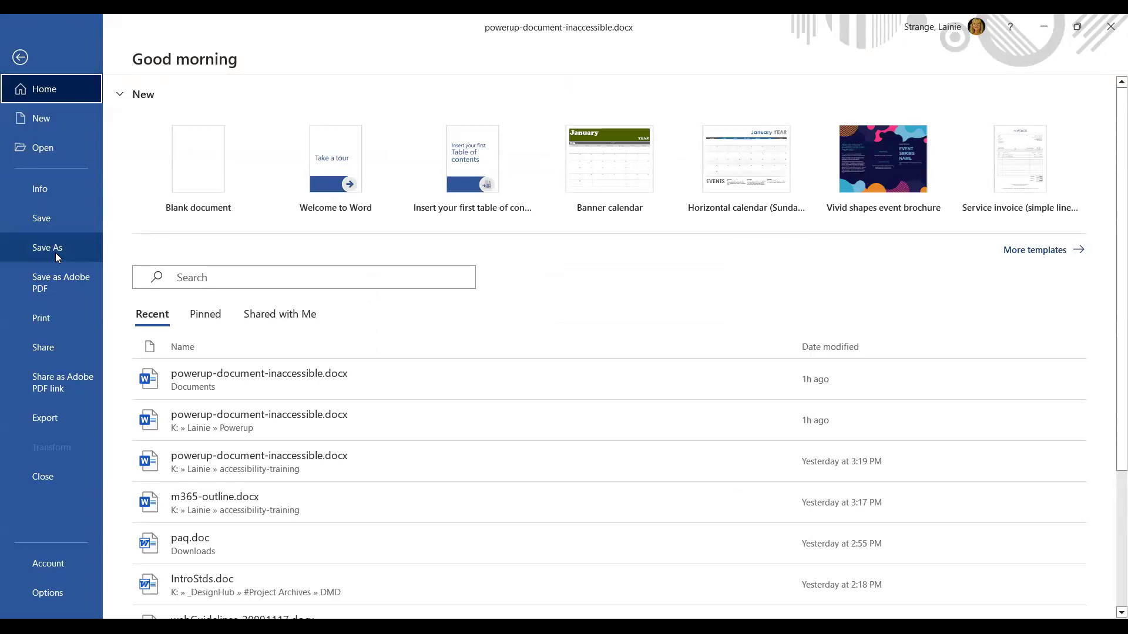
click(55, 253)
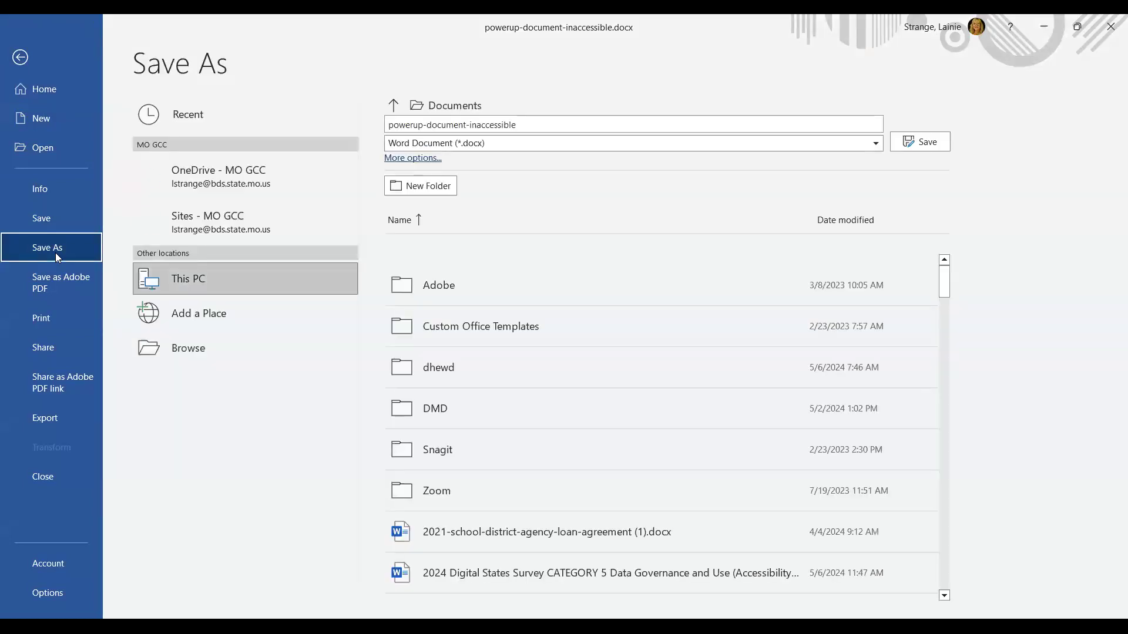
click(196, 353)
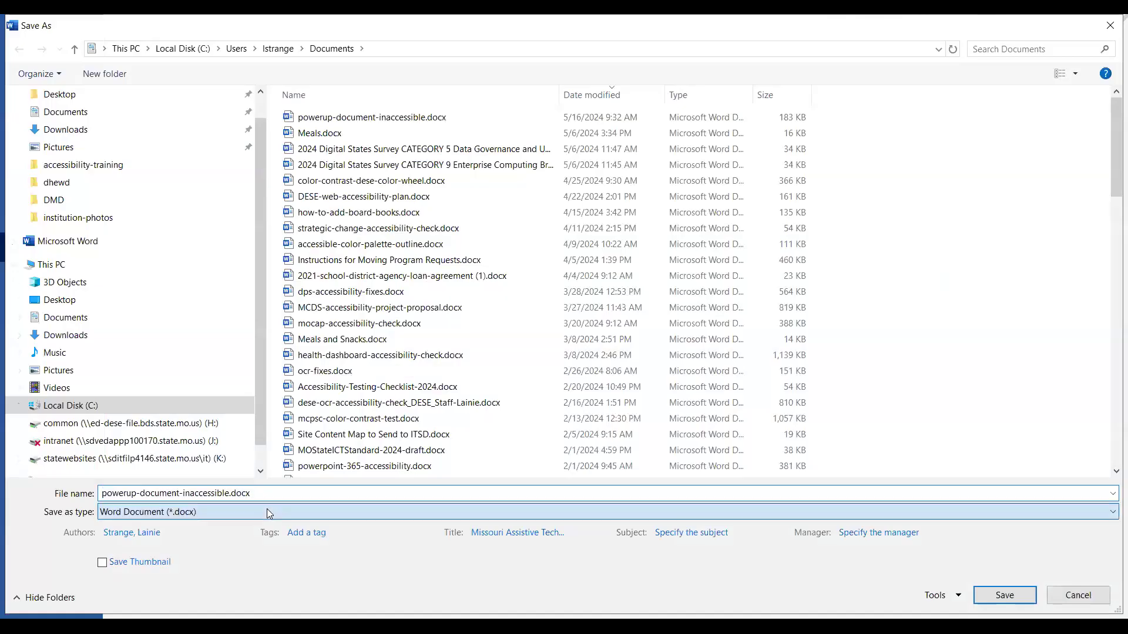
click(267, 510)
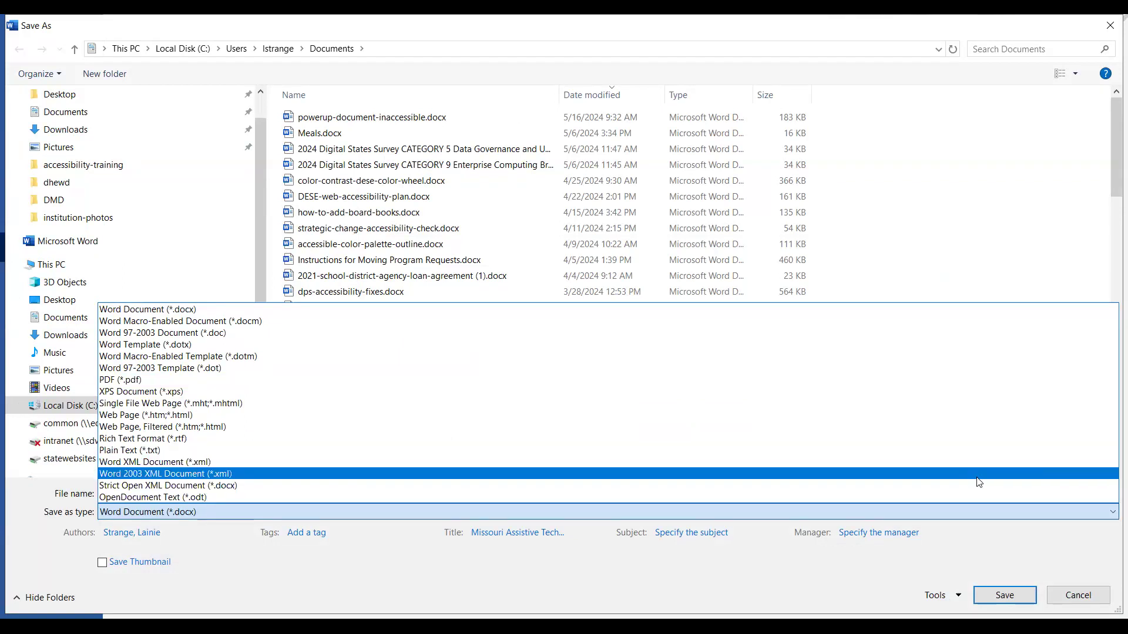
click(1108, 23)
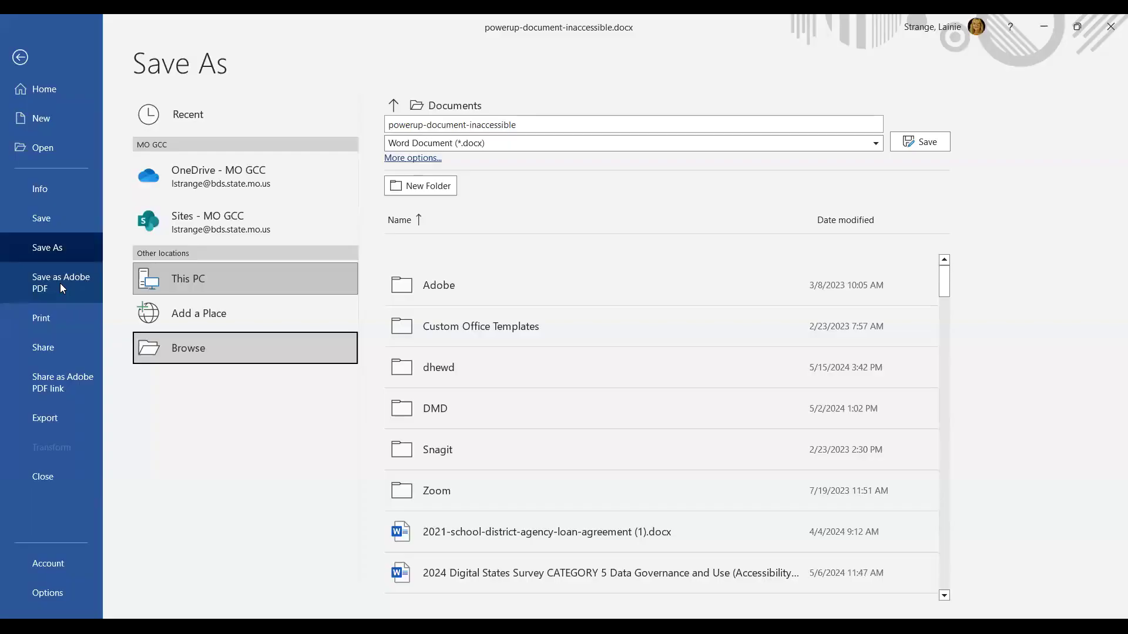
- Save the document and export it as an Adobe PDF named powerup-document-inaccessible.pdf, replacing the existing file
click(61, 285)
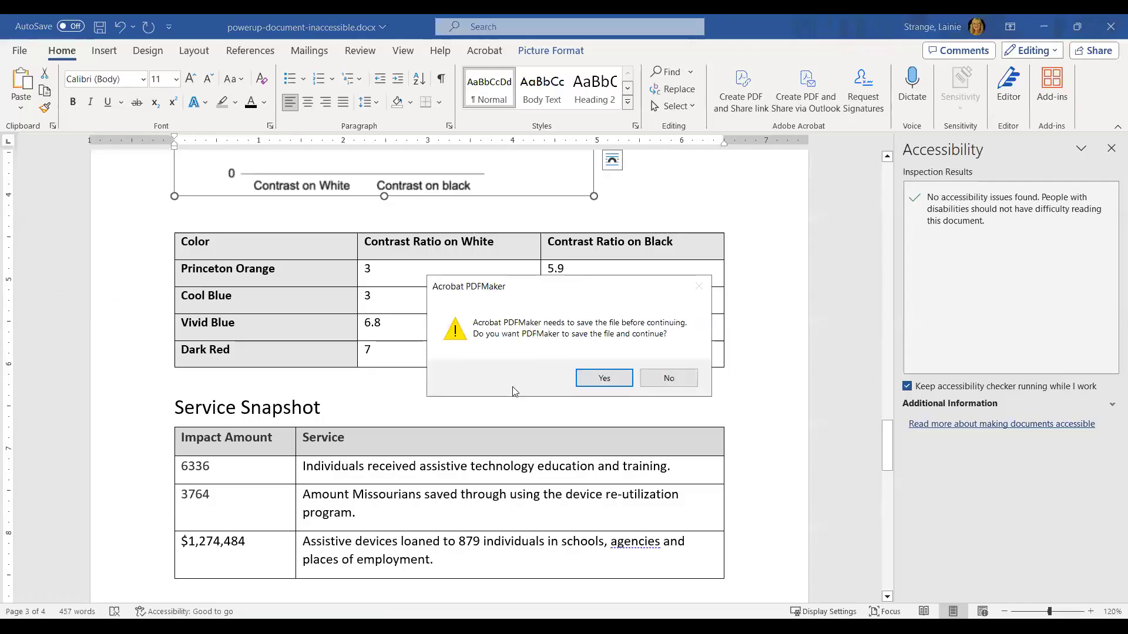
click(598, 380)
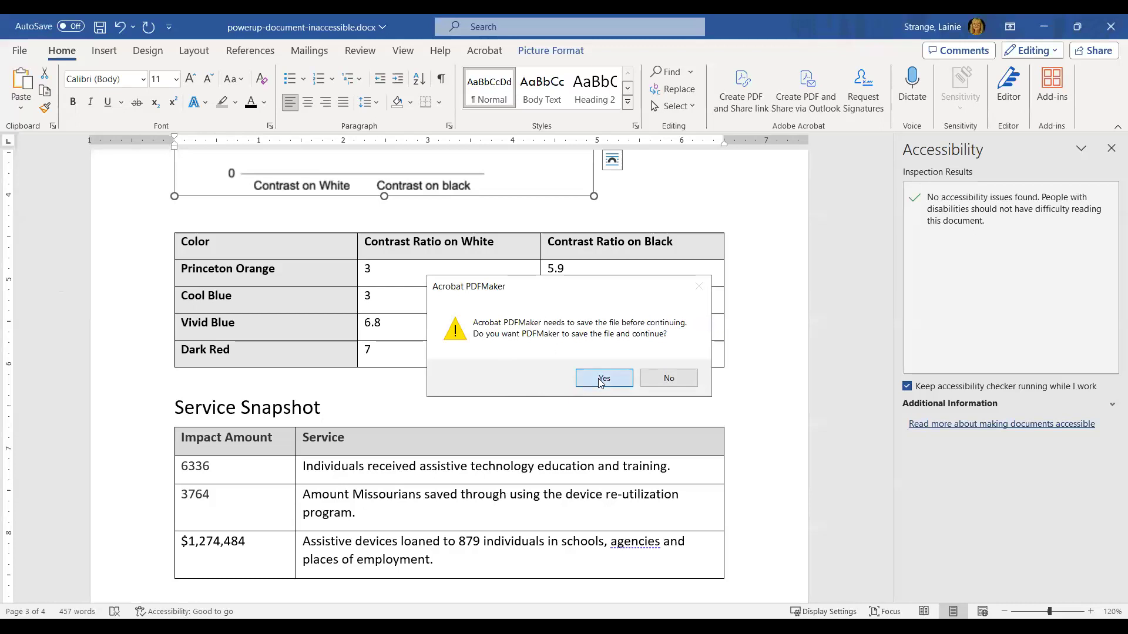
click(442, 362)
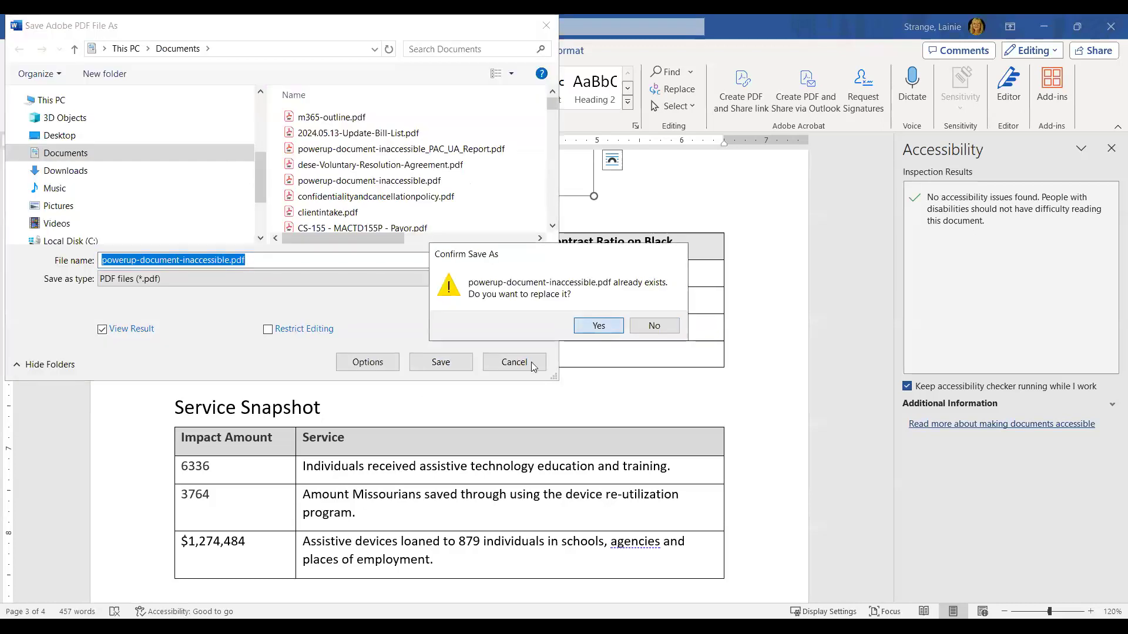
key(Return)
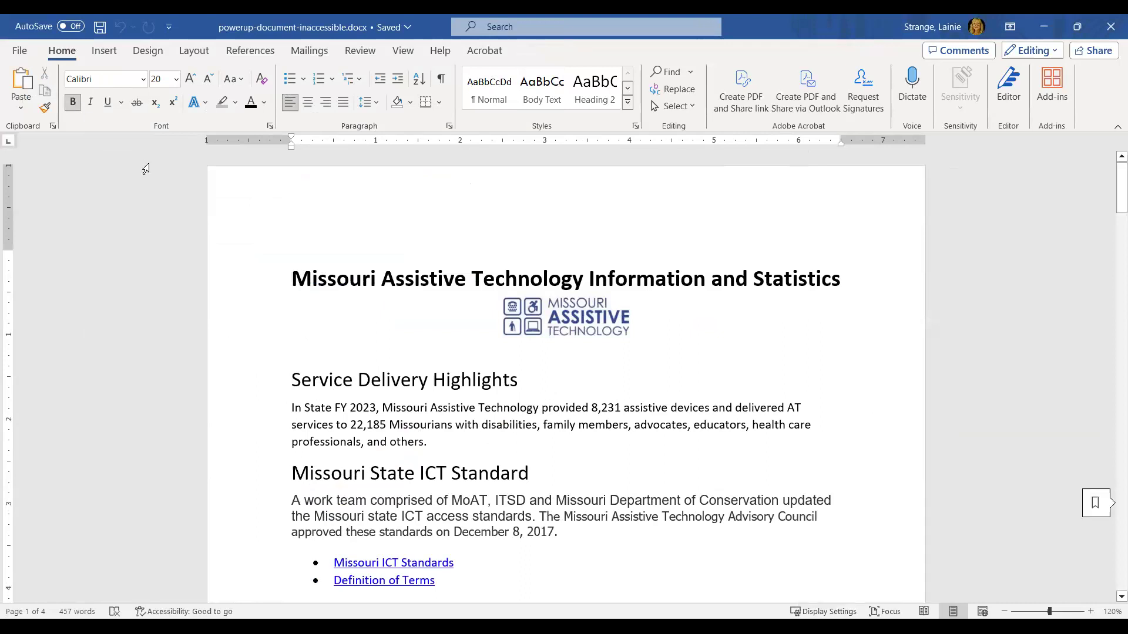
- Look over the Acrobat PDF creation commands and the printer choices for printing to PDF, and return to the document
click(489, 53)
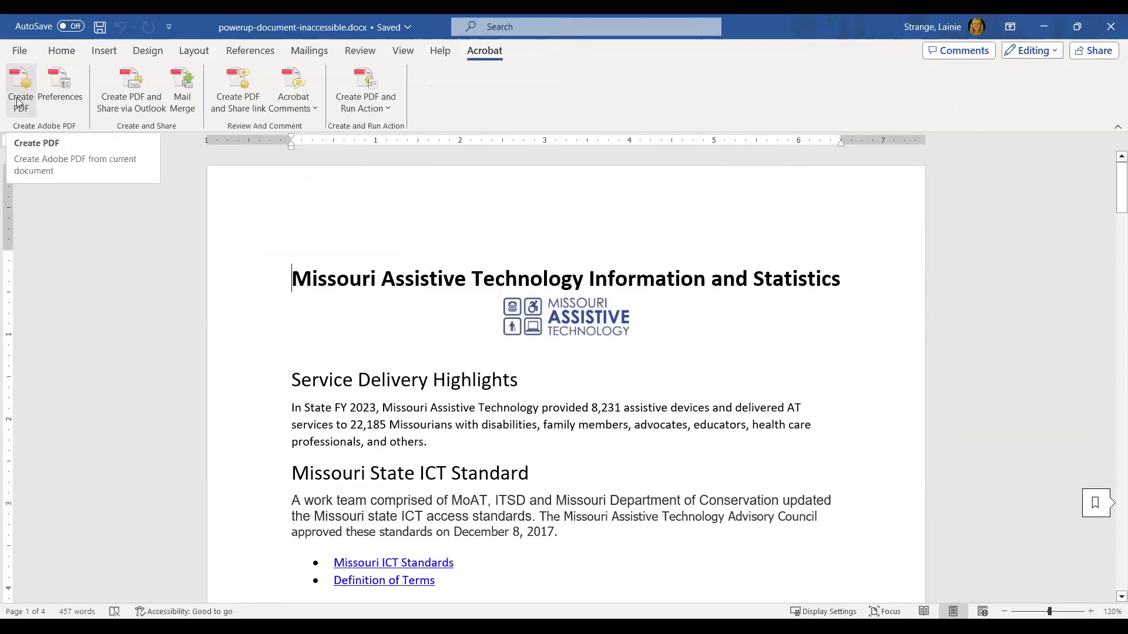
click(22, 54)
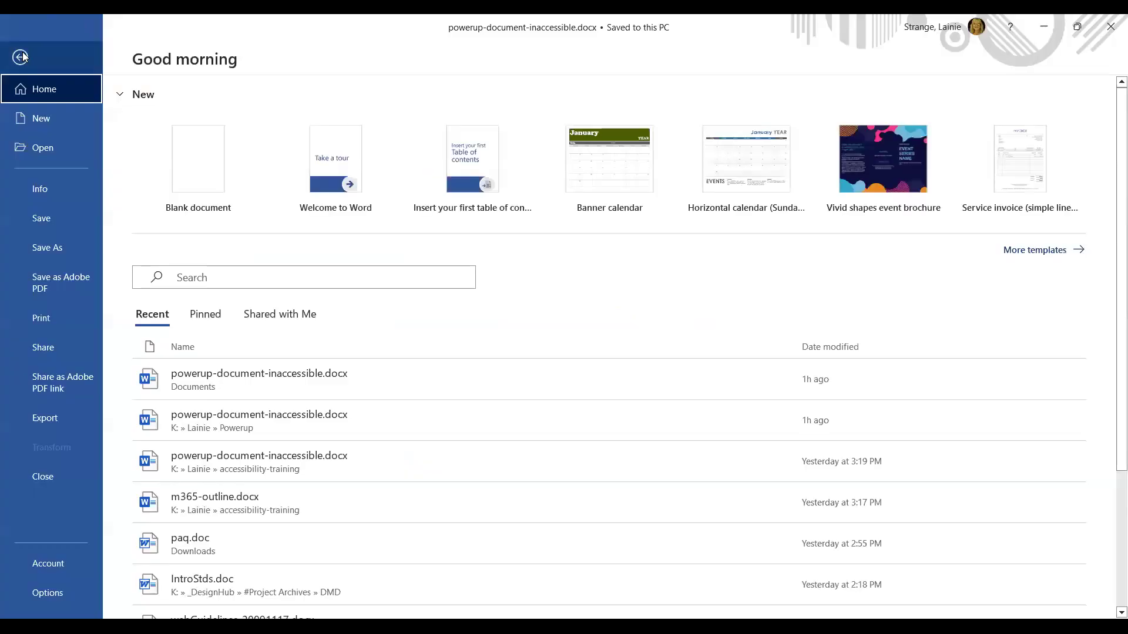
click(57, 321)
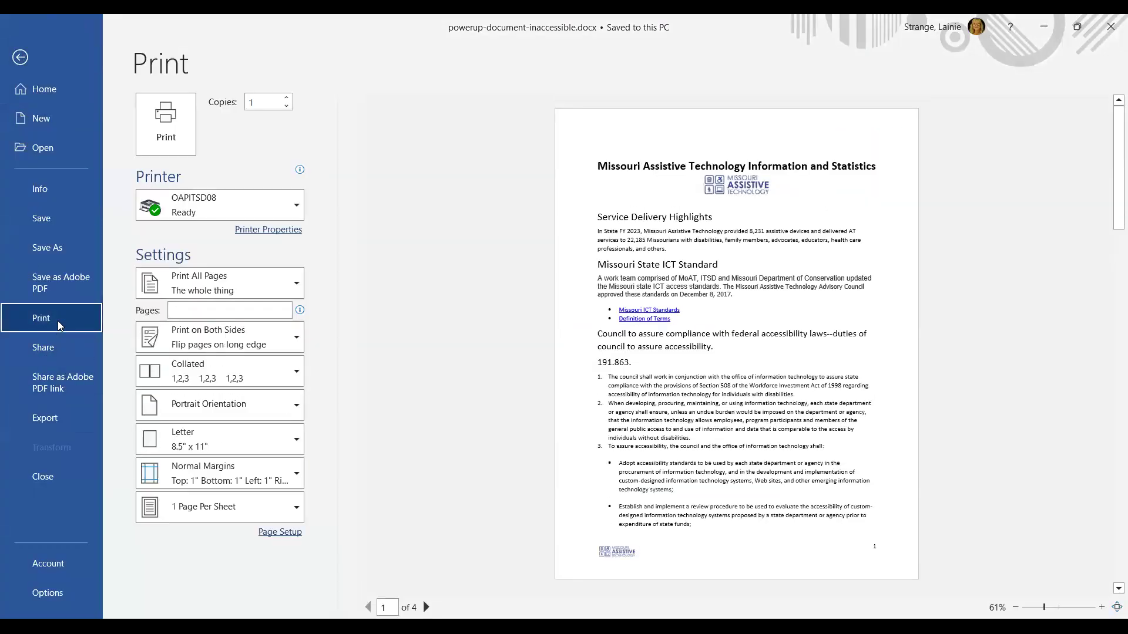
click(296, 211)
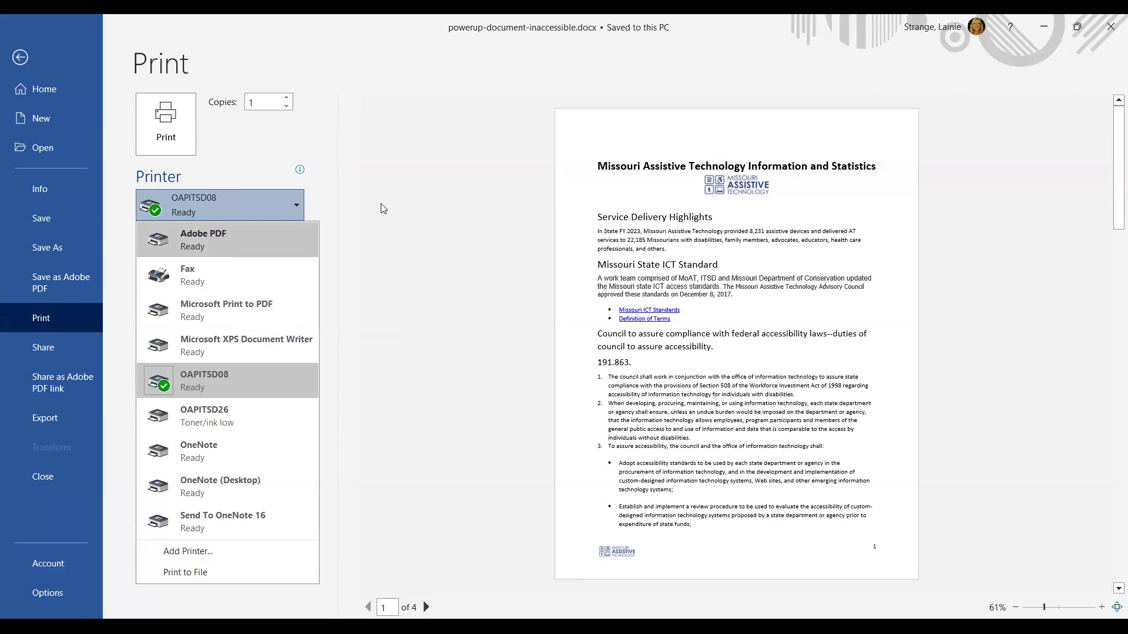
click(21, 58)
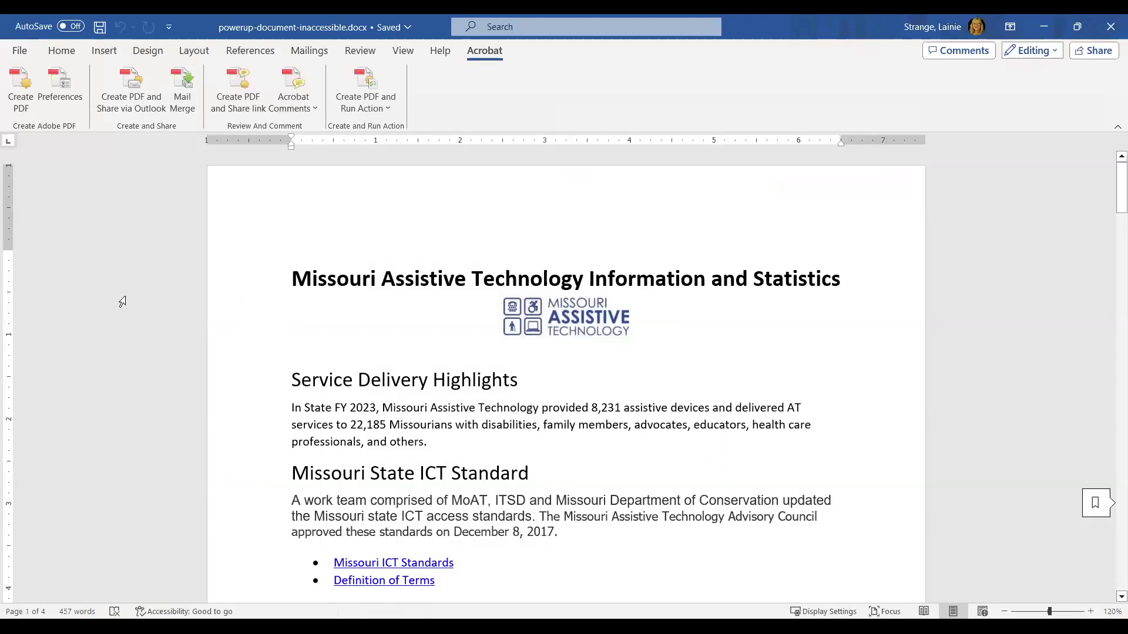